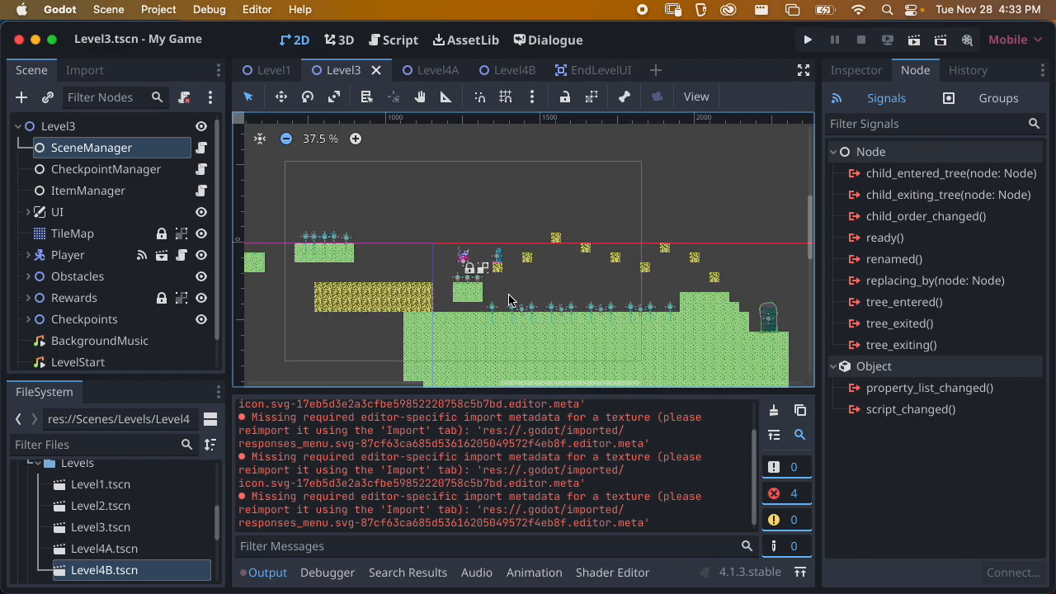
# Reset the Player node's position to 0, 0 and save the Level3 scene.
pyautogui.hscroll(-3, 509, 300)
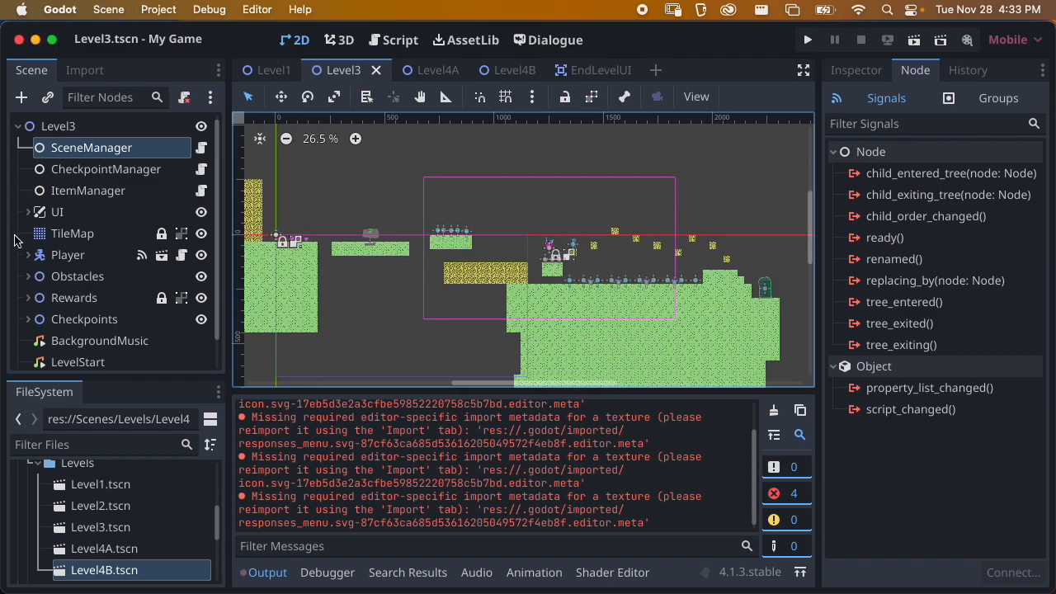
pyautogui.click(67, 255)
pyautogui.click(856, 70)
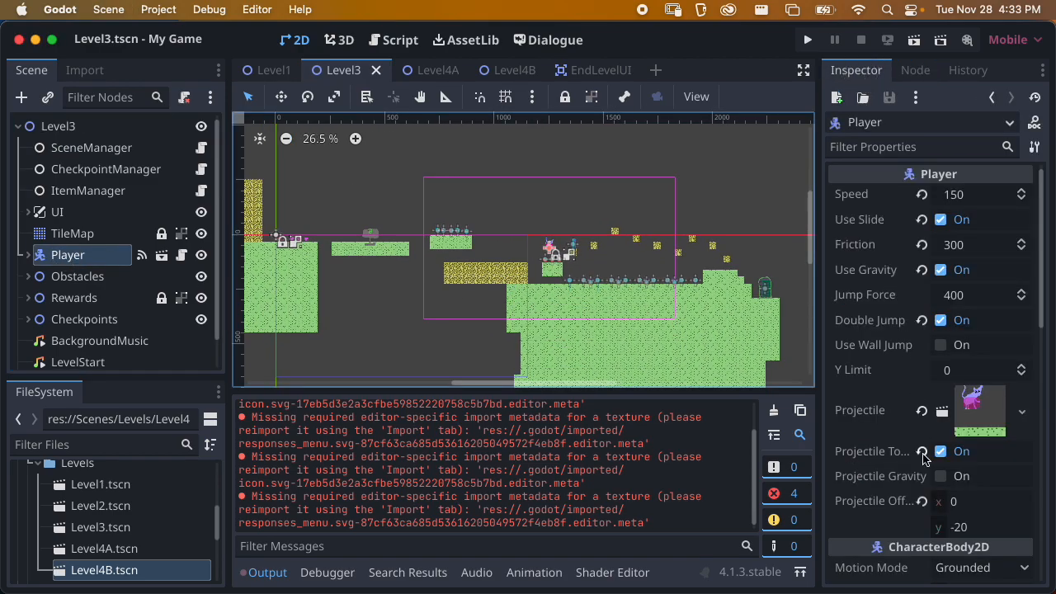
pyautogui.scroll(-10, 920, 219)
pyautogui.click(866, 305)
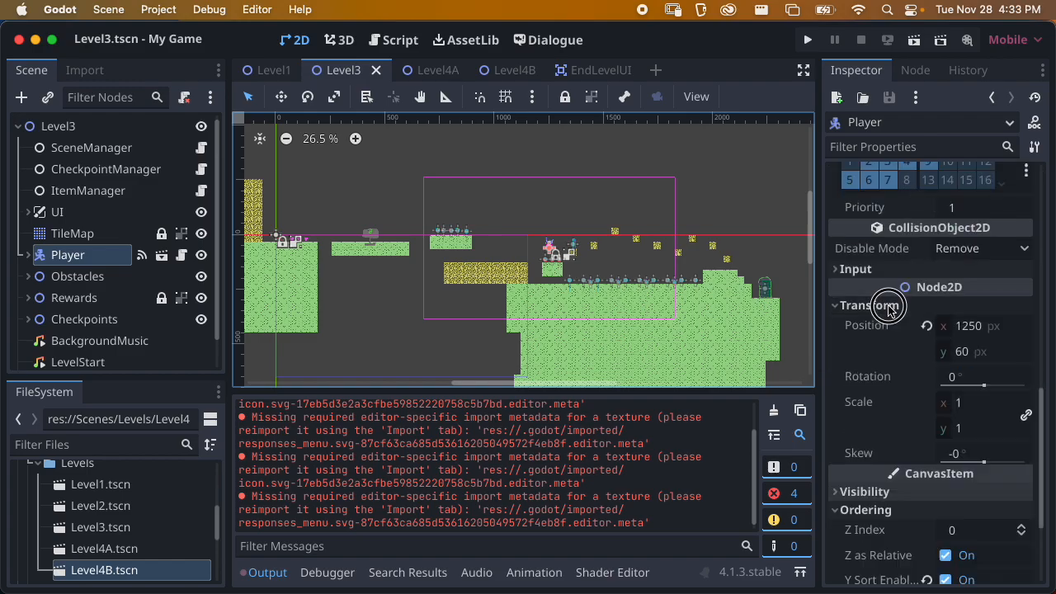
pyautogui.click(925, 327)
pyautogui.press('super+s')
# Collapse the output log so the level's starting area has more room in the 2D editor.
pyautogui.hscroll(-5, 450, 250)
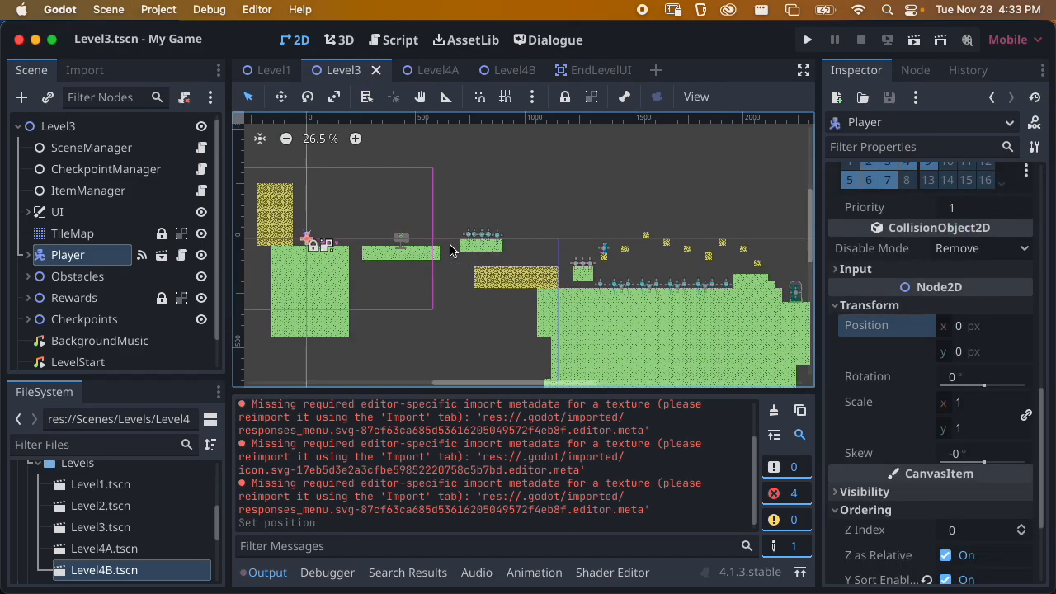
pyautogui.scroll(3, 449, 251)
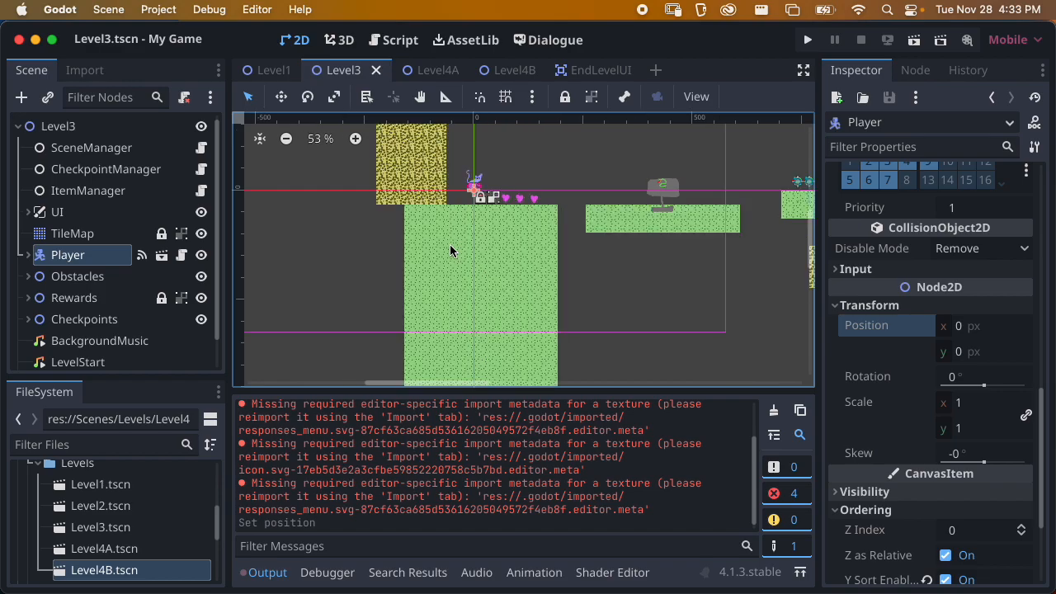
pyautogui.scroll(3, 450, 248)
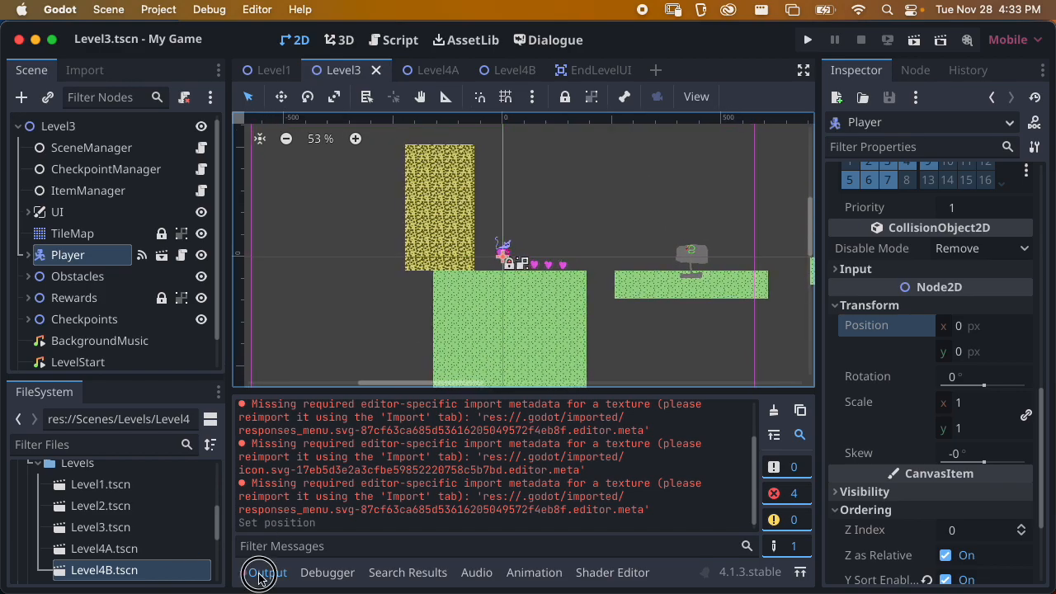
pyautogui.click(259, 571)
pyautogui.scroll(3, 377, 460)
pyautogui.hscroll(-2, 377, 461)
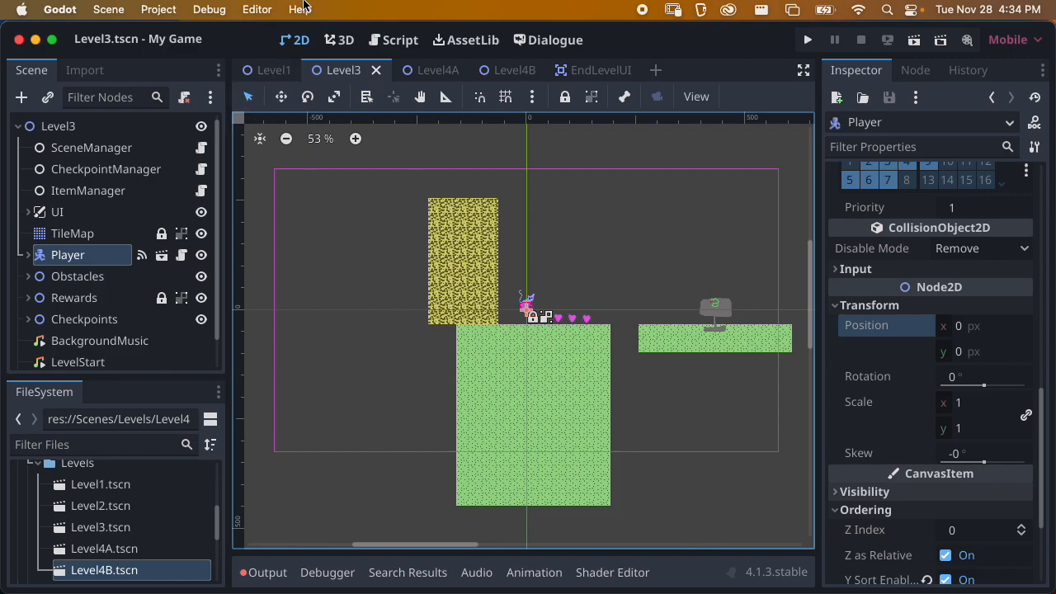
# Open the project's display window settings and examine the viewport width and height descriptions.
pyautogui.click(158, 10)
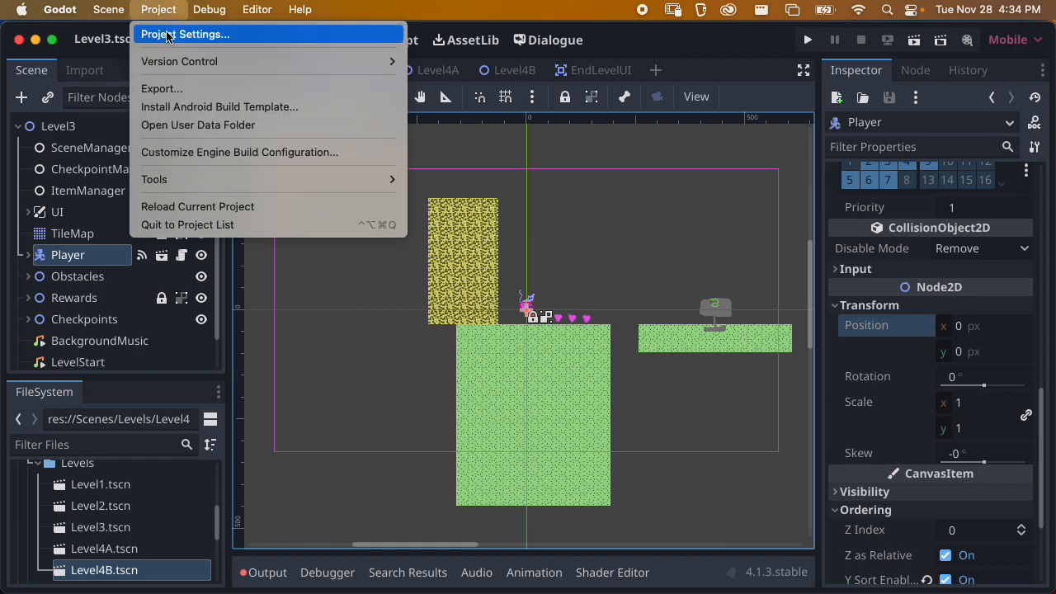
pyautogui.click(171, 35)
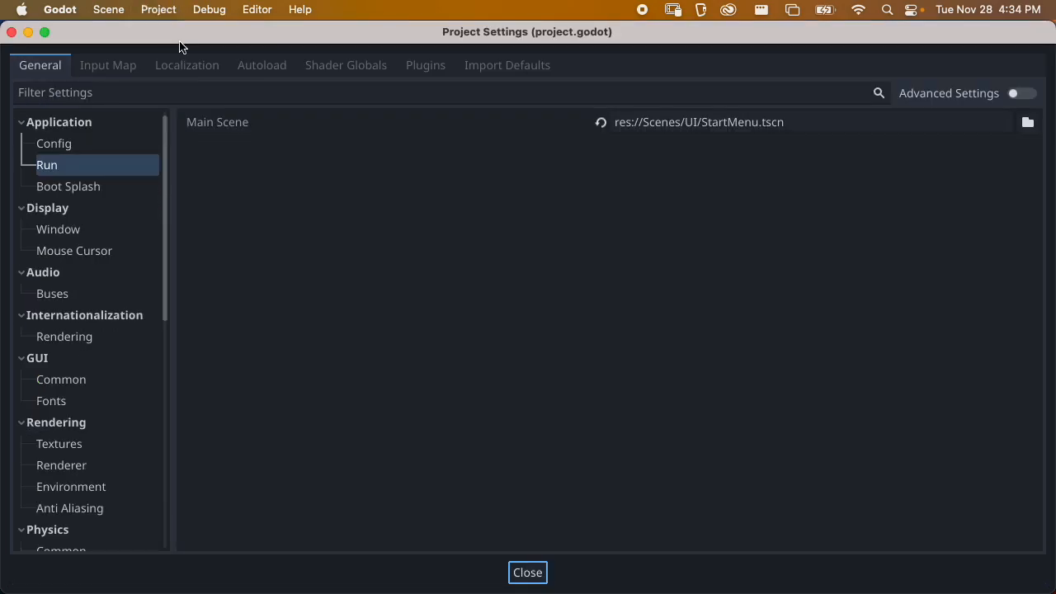
pyautogui.click(66, 228)
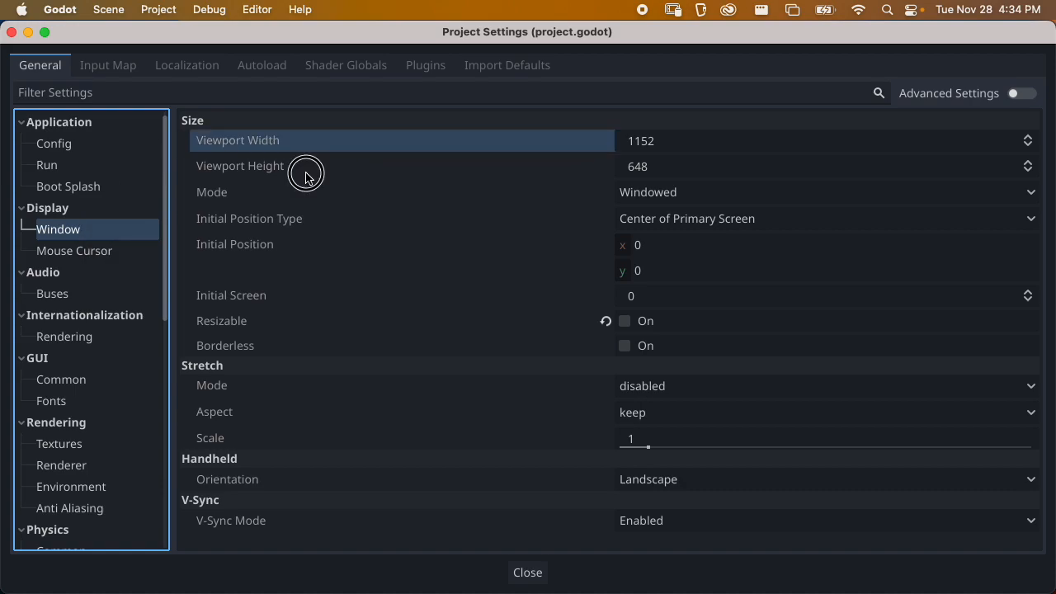
pyautogui.moveTo(305, 177)
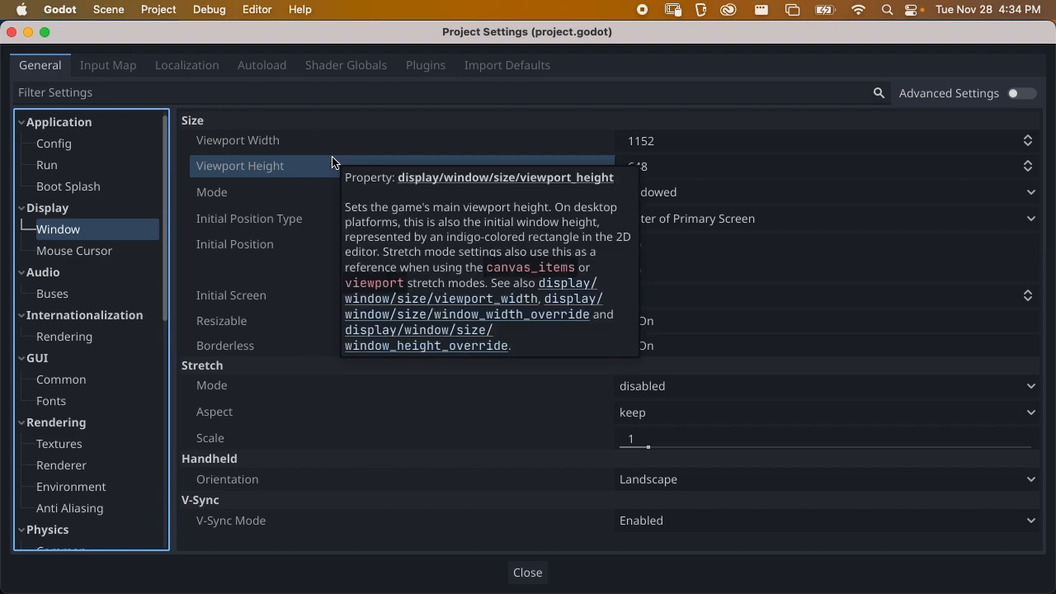
pyautogui.moveTo(300, 148)
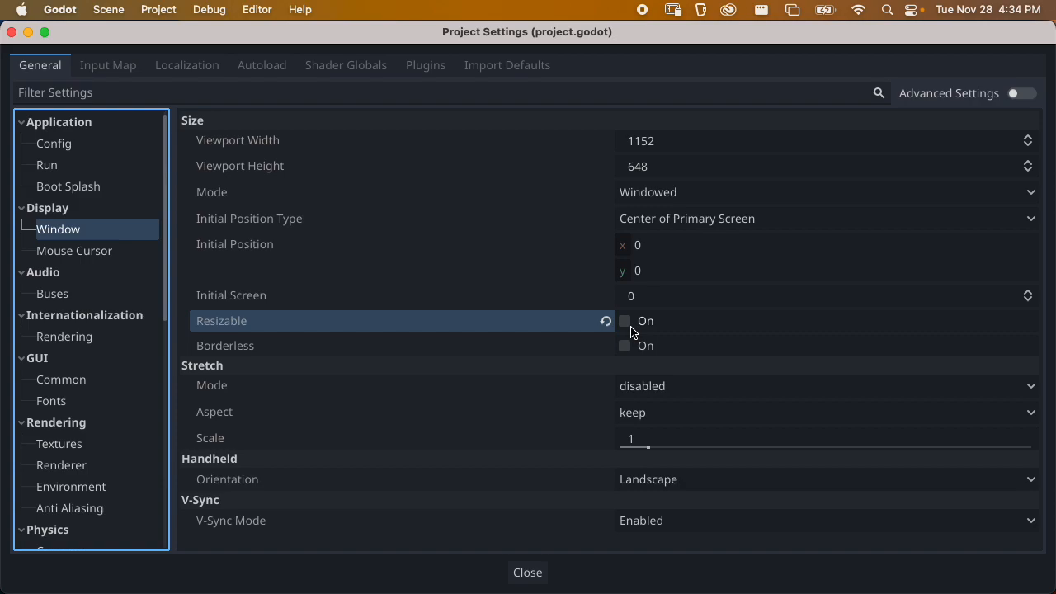
# Look through the available window modes for the project, leaving Windowed selected.
pyautogui.click(313, 198)
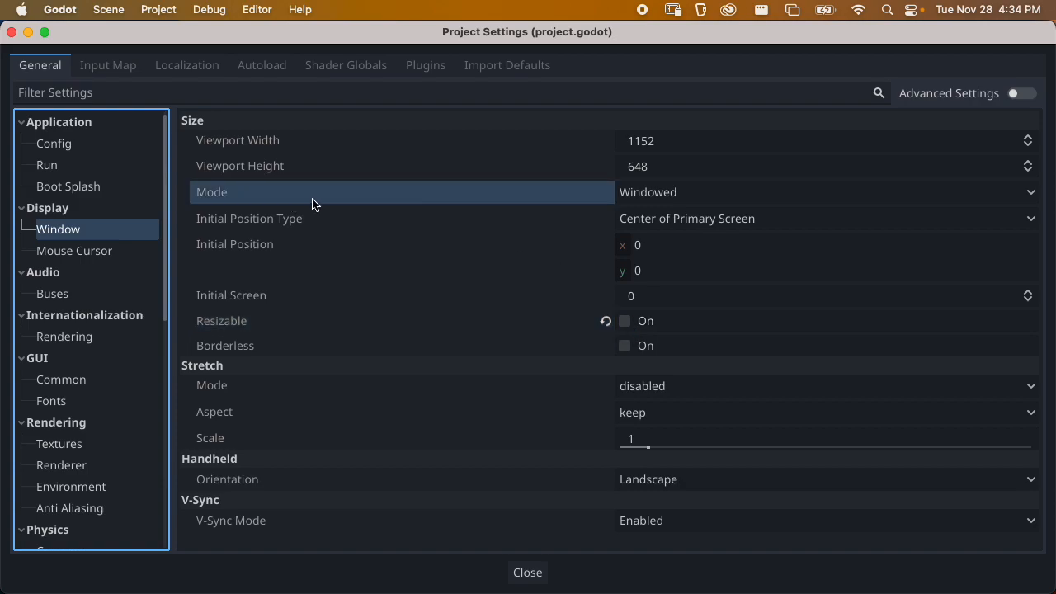
pyautogui.click(698, 190)
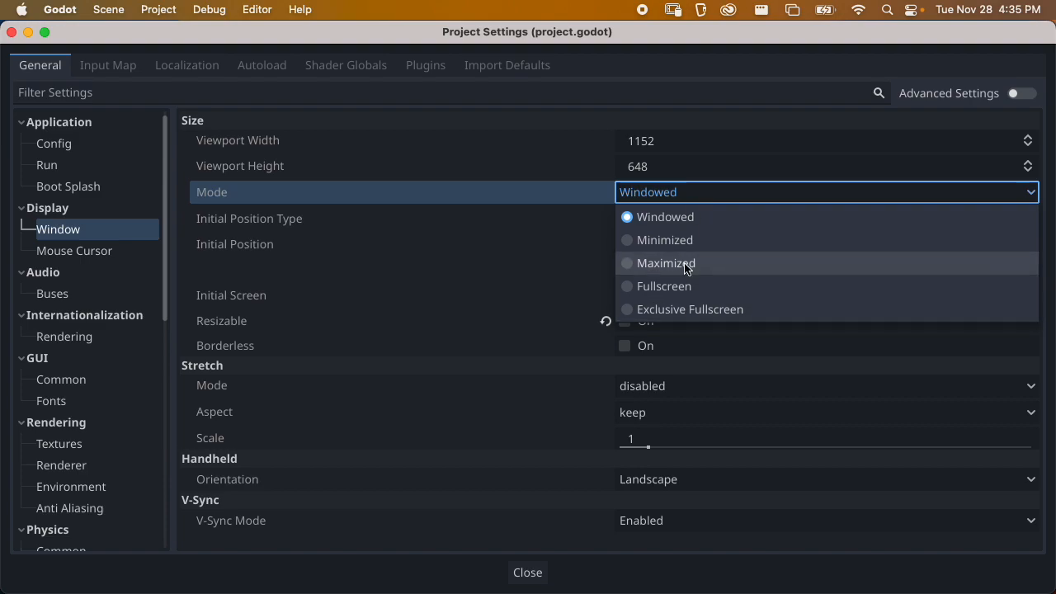
pyautogui.click(688, 190)
pyautogui.moveTo(558, 194)
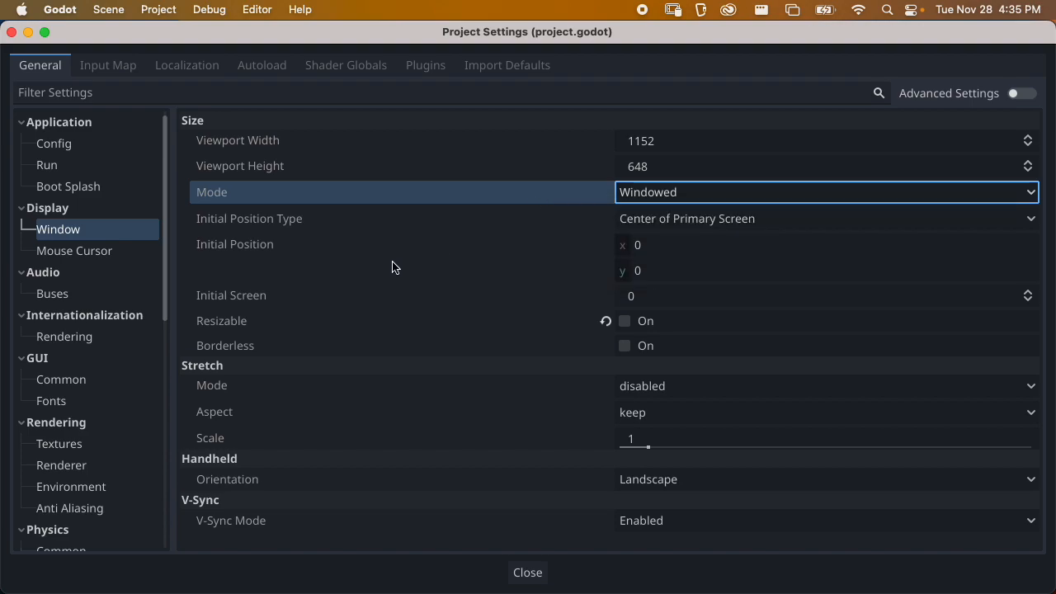
pyautogui.moveTo(483, 215)
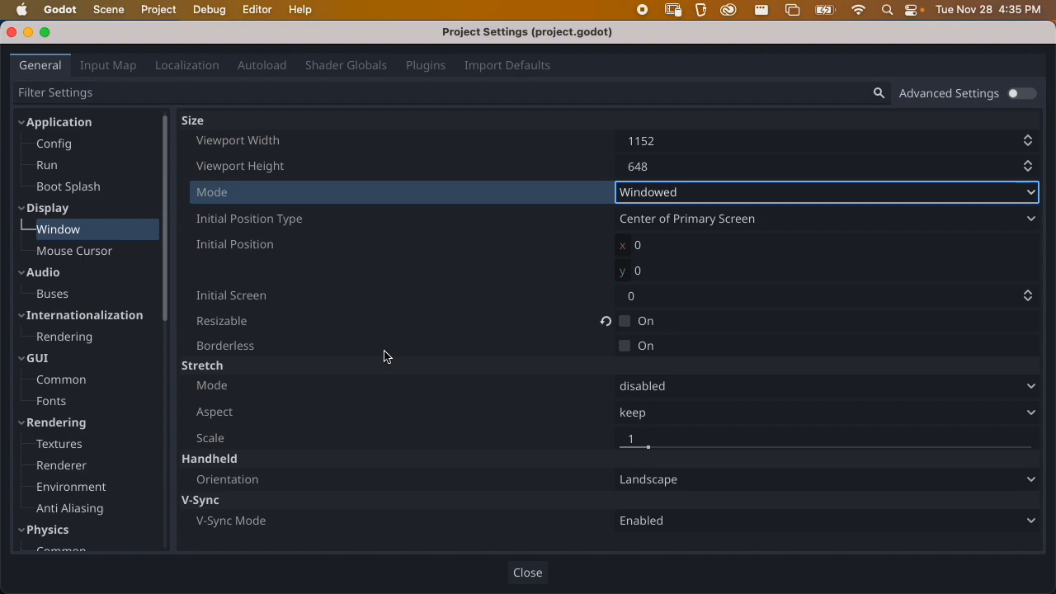
# Show the advanced project settings and select the Allow hiDPI option in the window's DPI section.
pyautogui.click(1020, 92)
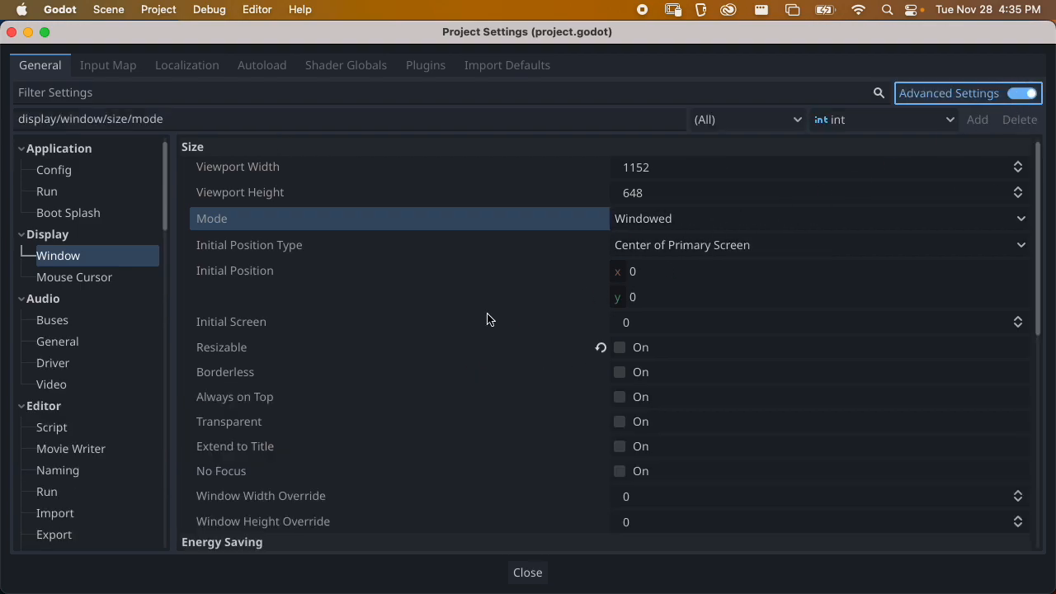
pyautogui.scroll(-5, 487, 318)
pyautogui.scroll(-7, 470, 315)
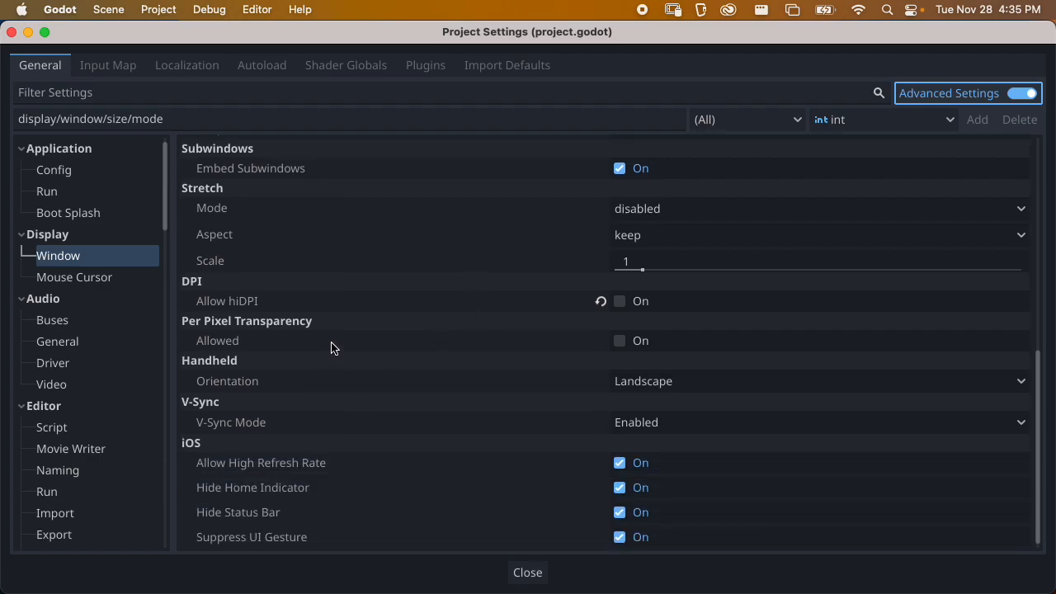
pyautogui.click(232, 303)
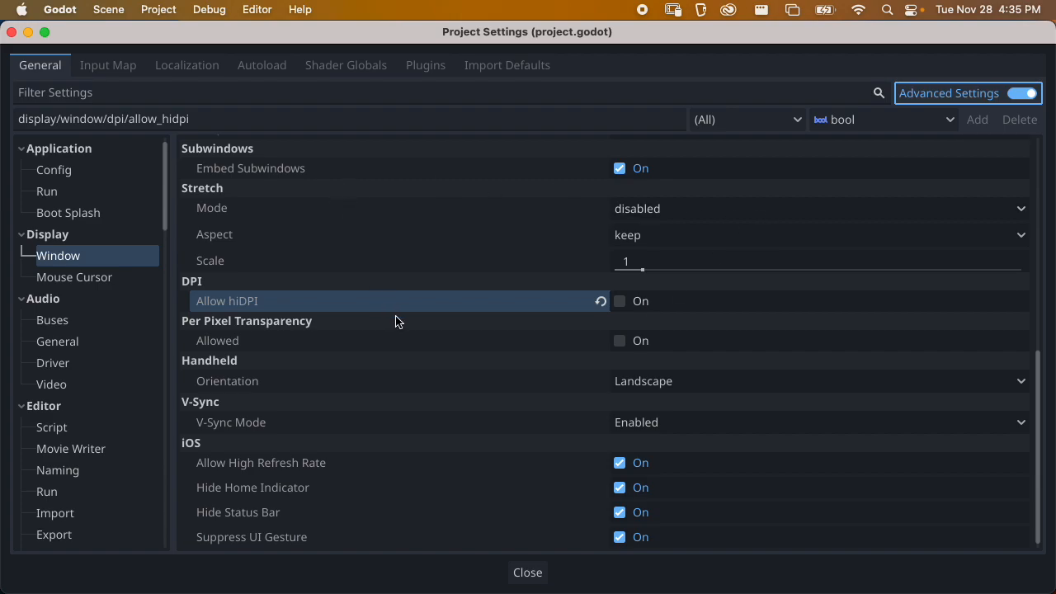
# Check the project's viewport width and its description, and close the project settings.
pyautogui.scroll(10, 455, 264)
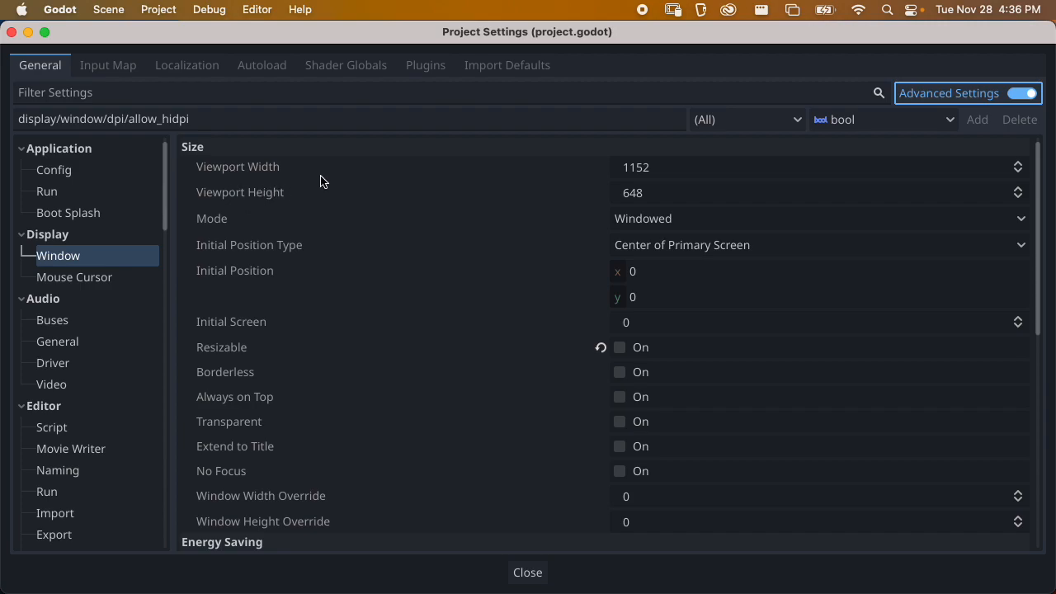
pyautogui.moveTo(321, 180)
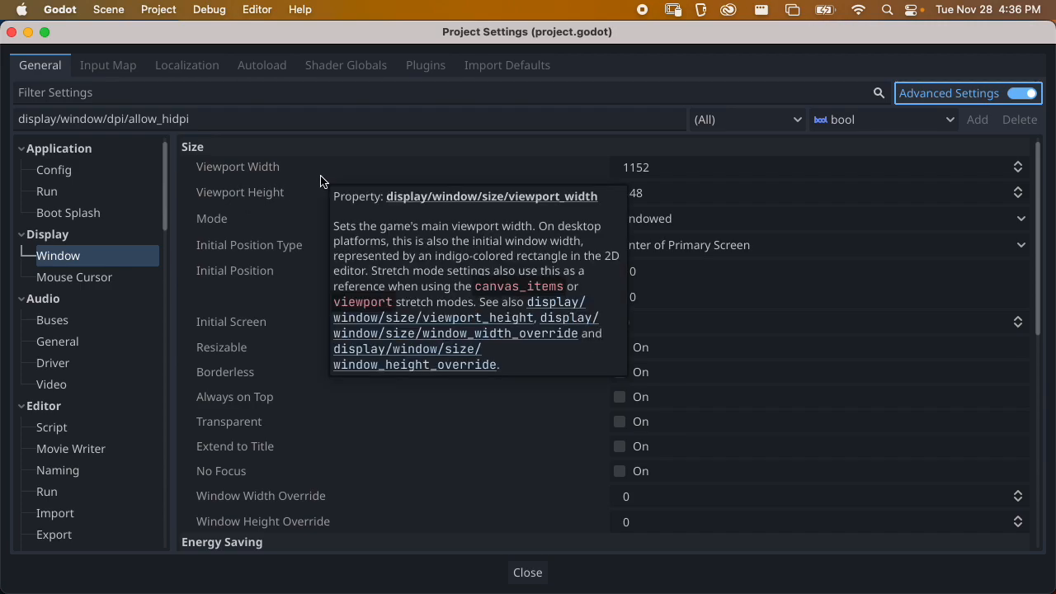
pyautogui.click(666, 168)
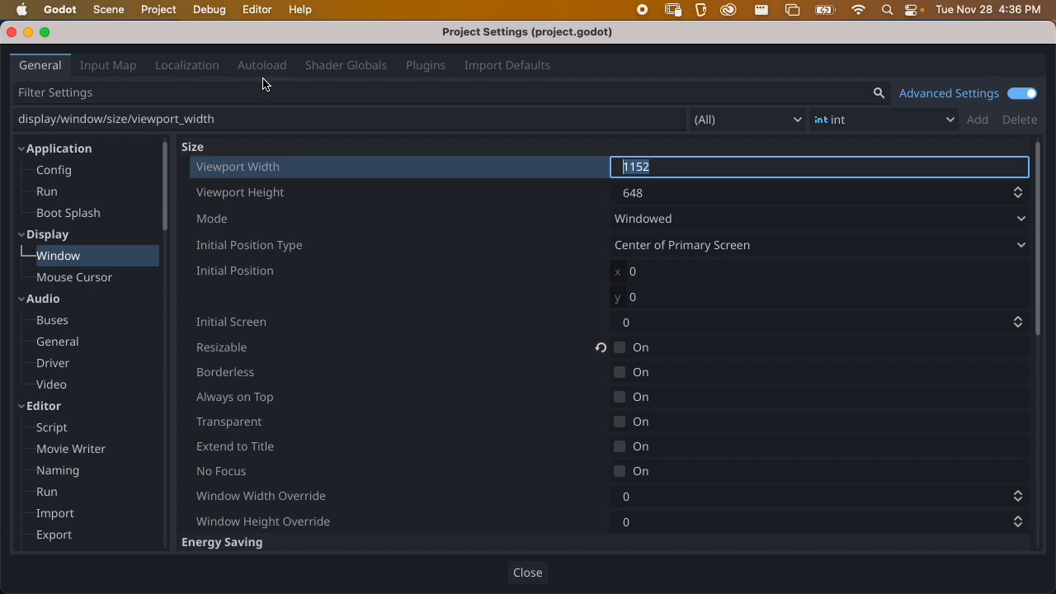
pyautogui.click(11, 35)
# Switch to Piskel and resize the canvas to 1152 × 1152 px with content resizing turned off.
pyautogui.press('super+Tab')
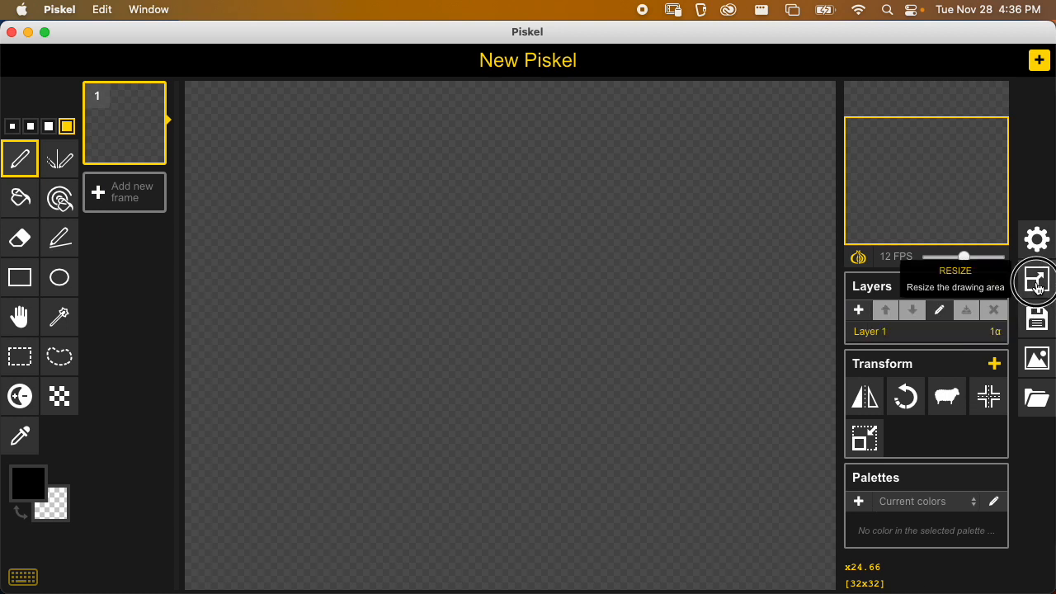
pyautogui.click(1035, 278)
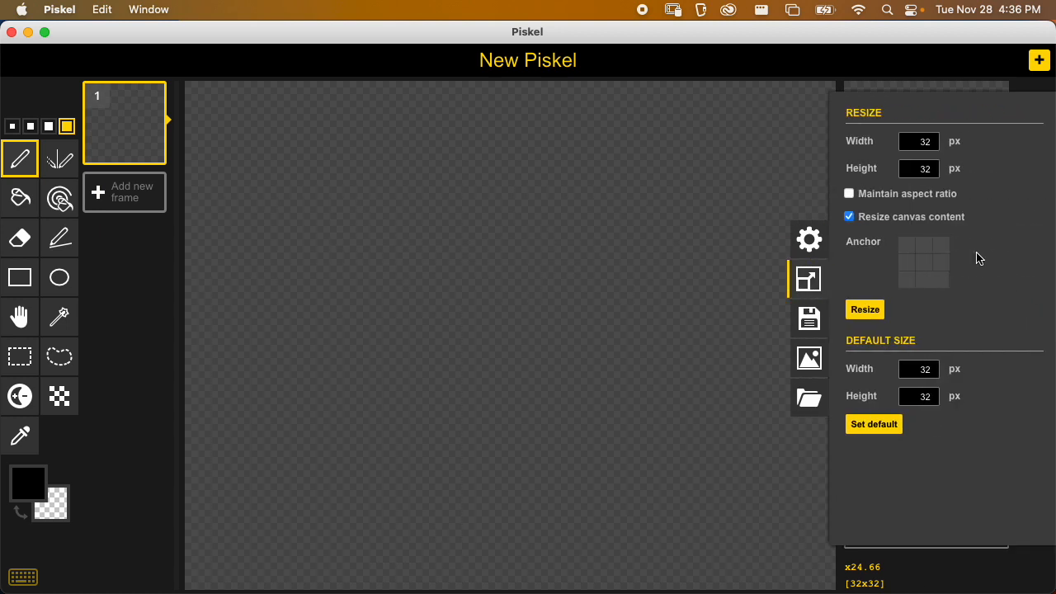
pyautogui.click(849, 216)
pyautogui.doubleClick(915, 142)
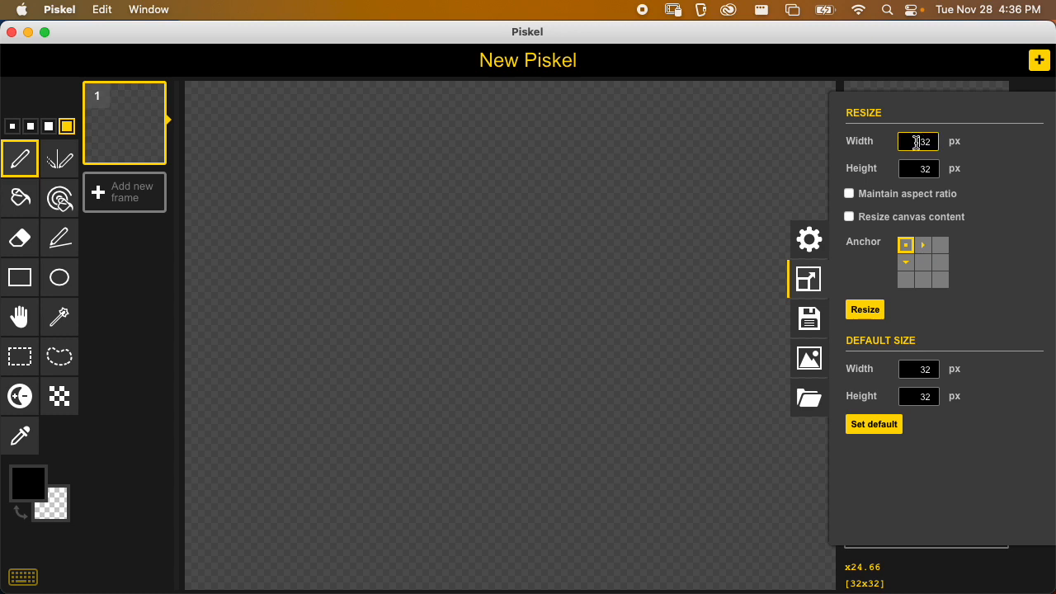
pyautogui.write('1152')
pyautogui.doubleClick(922, 169)
pyautogui.write('1152')
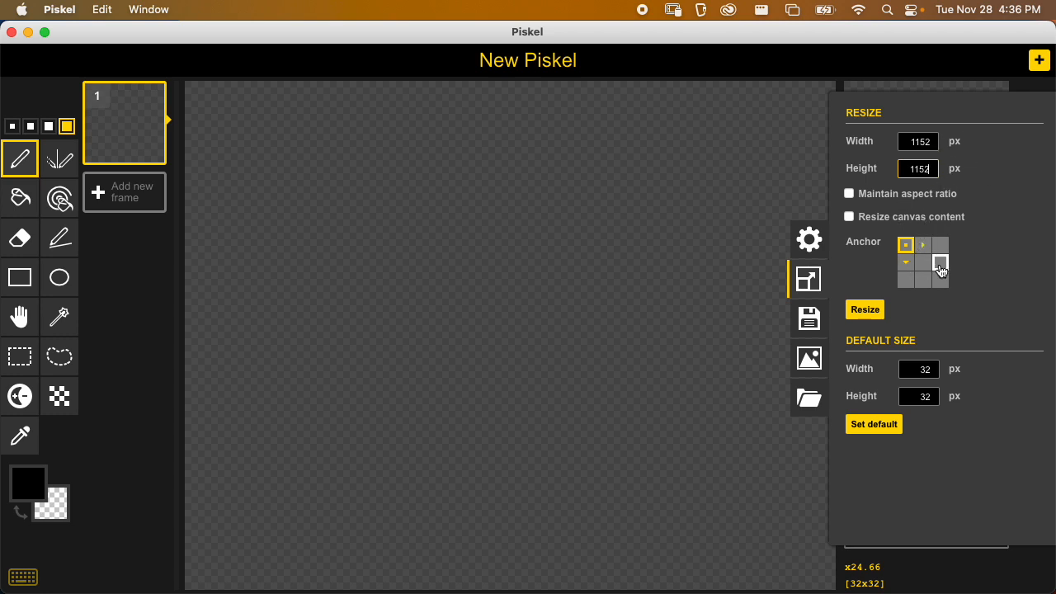
pyautogui.click(866, 309)
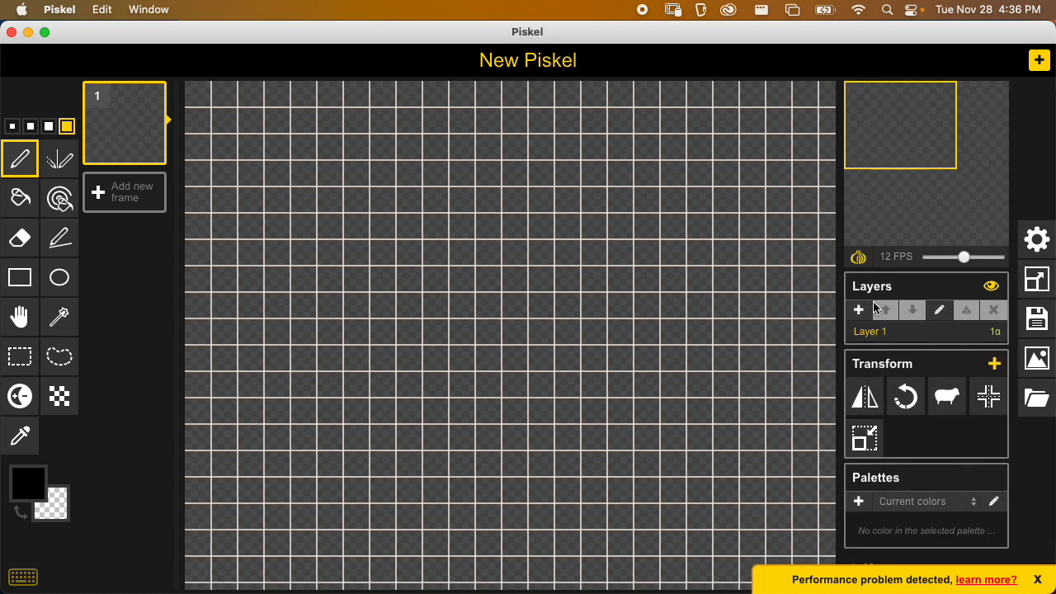
# Set the canvas grid spacing to the largest option and close the settings.
pyautogui.scroll(1, 649, 292)
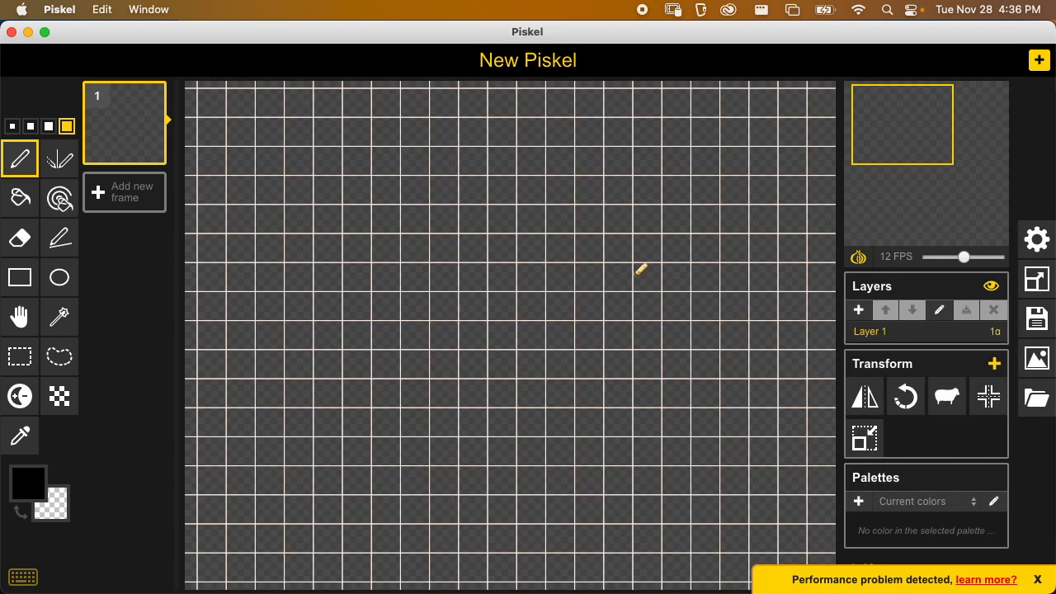
pyautogui.scroll(-2, 641, 268)
pyautogui.scroll(5, 641, 268)
pyautogui.scroll(-4, 640, 266)
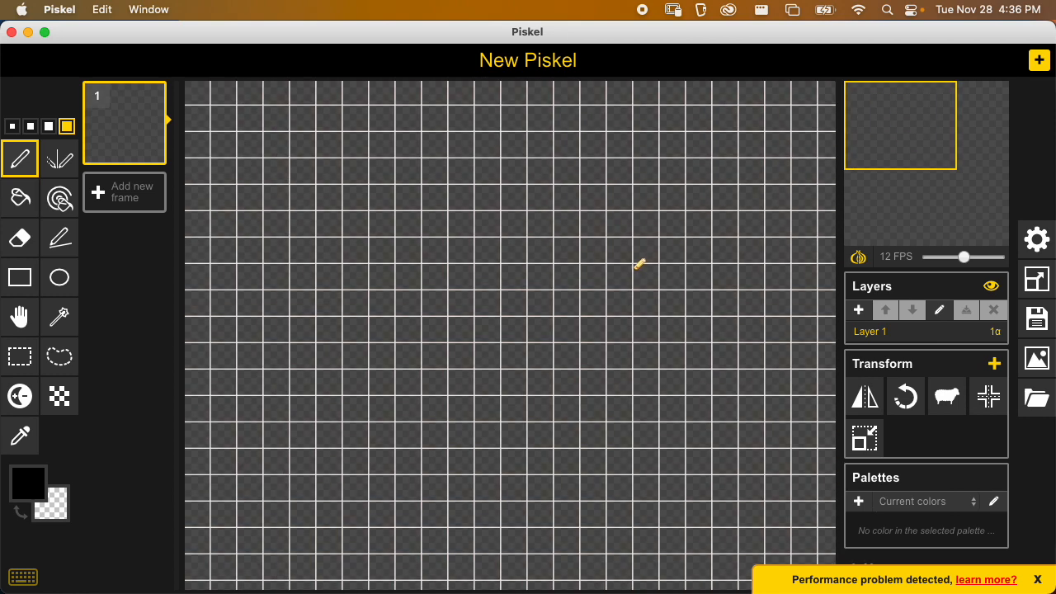
pyautogui.click(1034, 239)
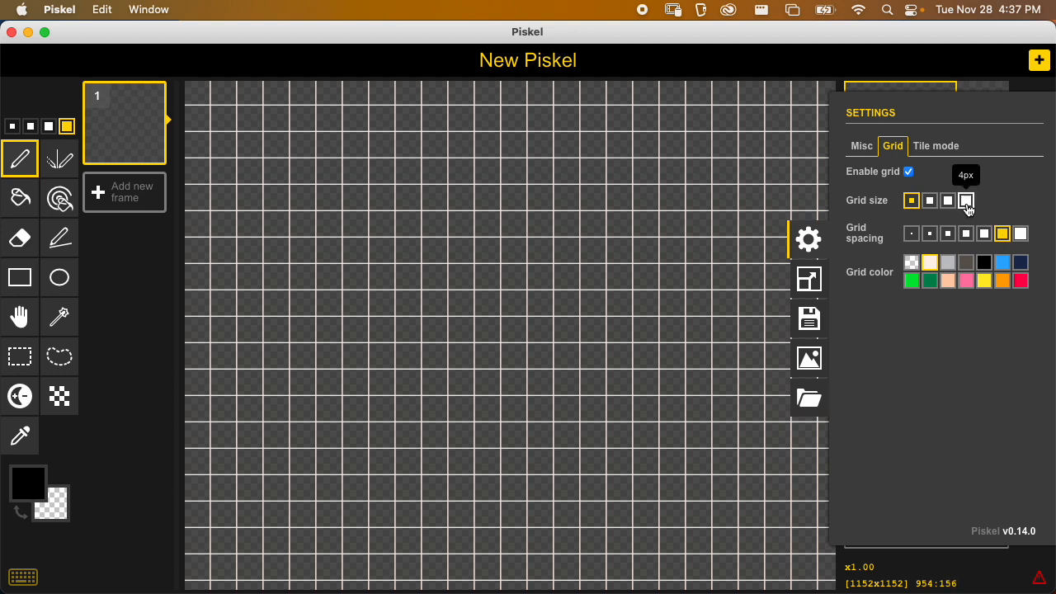
pyautogui.click(1019, 235)
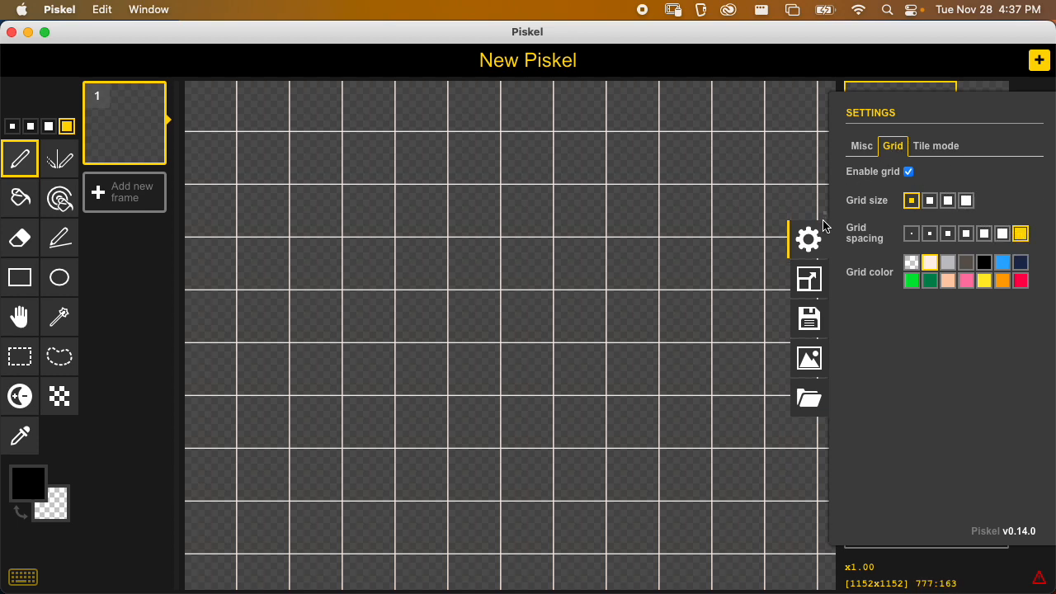
pyautogui.click(808, 239)
# Lower the animation preview speed to 1 FPS.
pyautogui.scroll(1, 666, 280)
pyautogui.scroll(2, 718, 217)
pyautogui.scroll(-3, 718, 217)
pyautogui.moveTo(898, 167); pyautogui.dragTo(923, 176)
pyautogui.scroll(3, 692, 256)
pyautogui.scroll(-3, 692, 257)
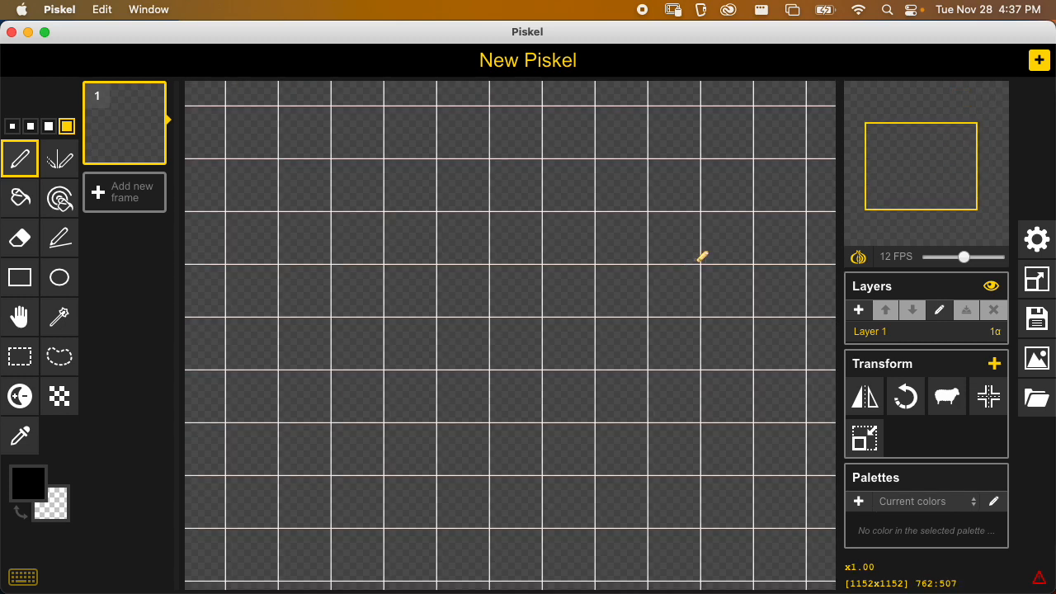
pyautogui.moveTo(963, 258); pyautogui.dragTo(932, 259)
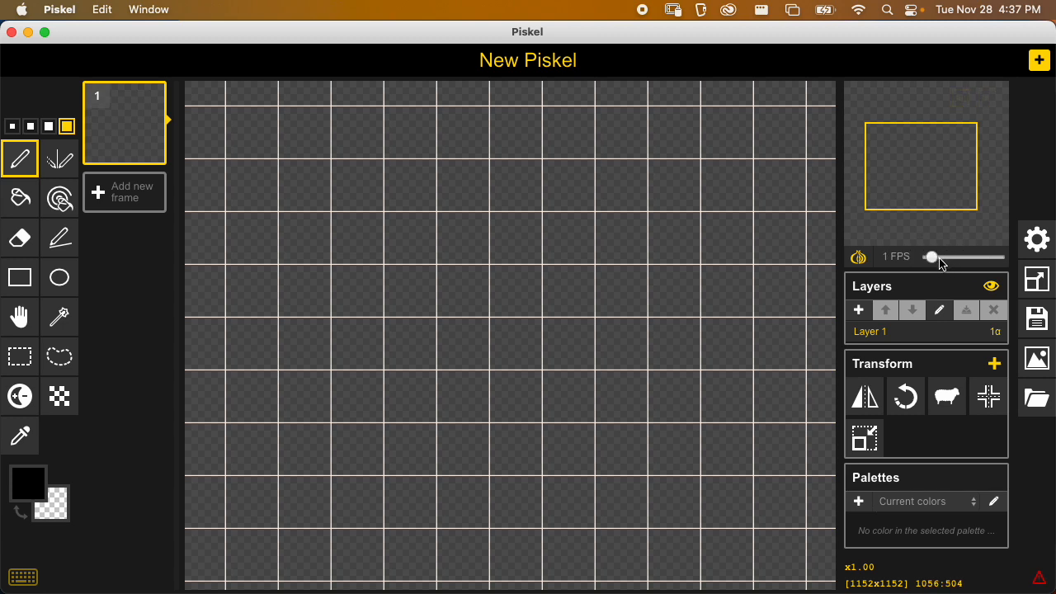
# Open the canvas resize options, switch to Chrome, calculate 1152 / 2 in a new tab and copy the result.
pyautogui.click(1034, 283)
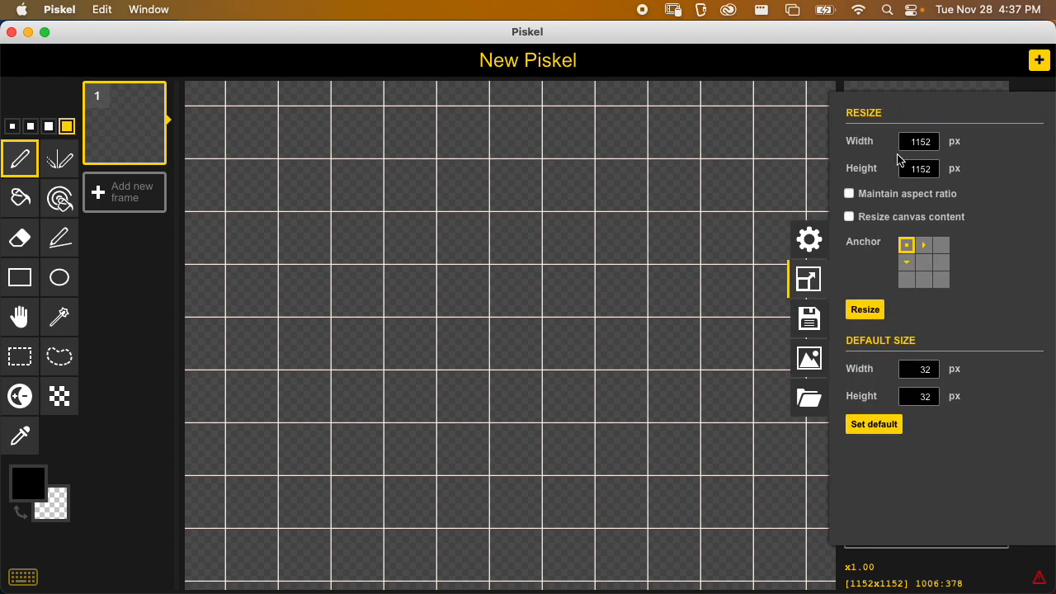
pyautogui.press('super+Tab')
pyautogui.press('super+Tab')
pyautogui.press('super+Tab')
pyautogui.press('super+t')
pyautogui.write('11')
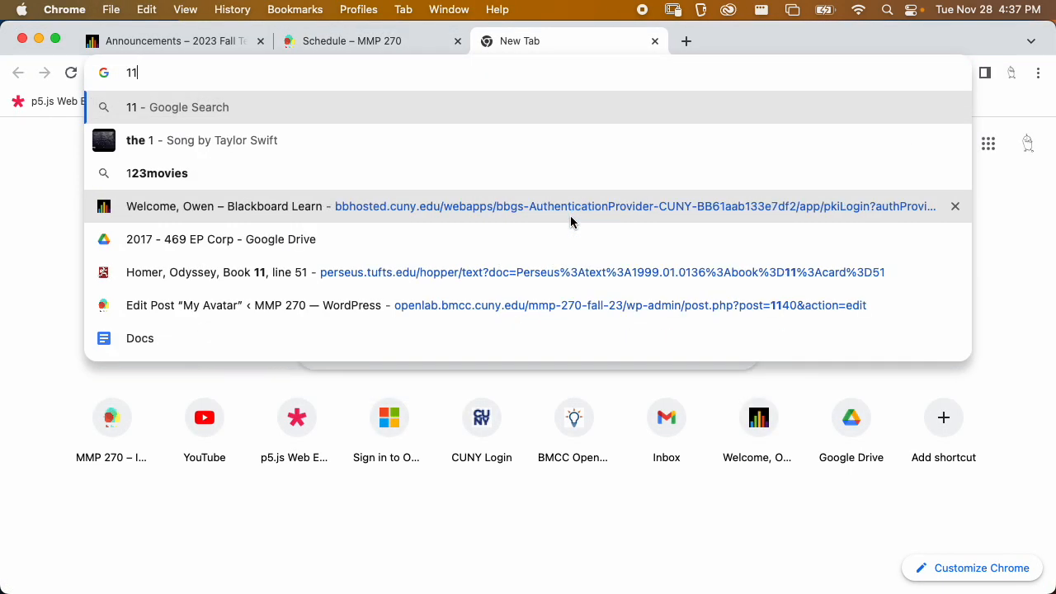
pyautogui.write('52 / 2')
pyautogui.press('Return')
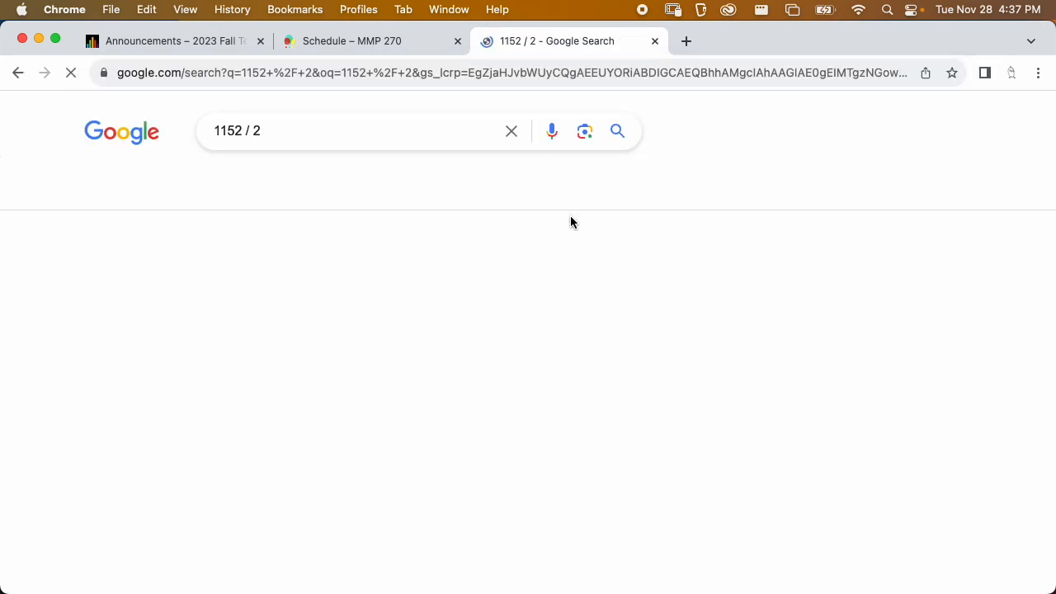
pyautogui.doubleClick(588, 273)
pyautogui.press('super+c')
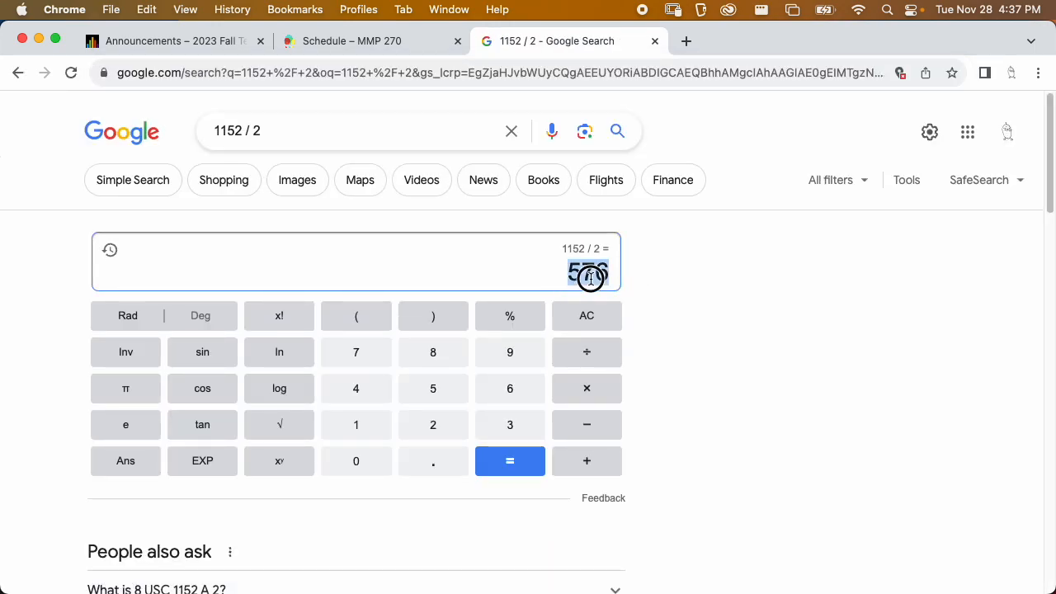
# Switch back to Piskel and resize the canvas to 576 × 576 px.
pyautogui.press('super+Tab')
pyautogui.click(921, 142)
pyautogui.press('super+a')
pyautogui.press('super+v')
pyautogui.press('Tab')
pyautogui.press('super+v')
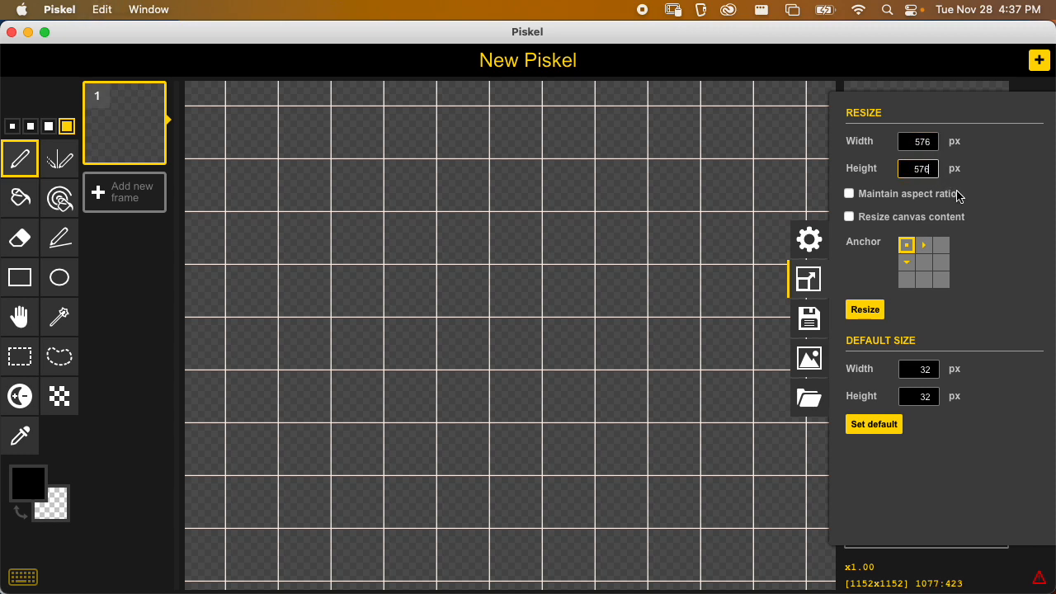
pyautogui.click(865, 310)
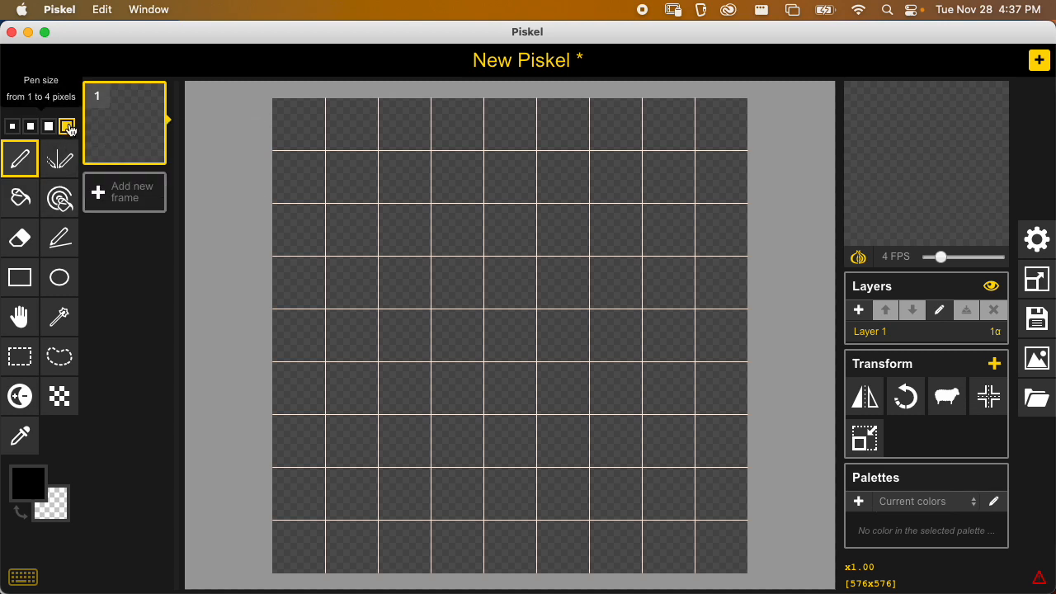
# Draw a two-peaked mountain ridge across the canvas in light green #9dd97a and fill the area below it.
pyautogui.click(37, 485)
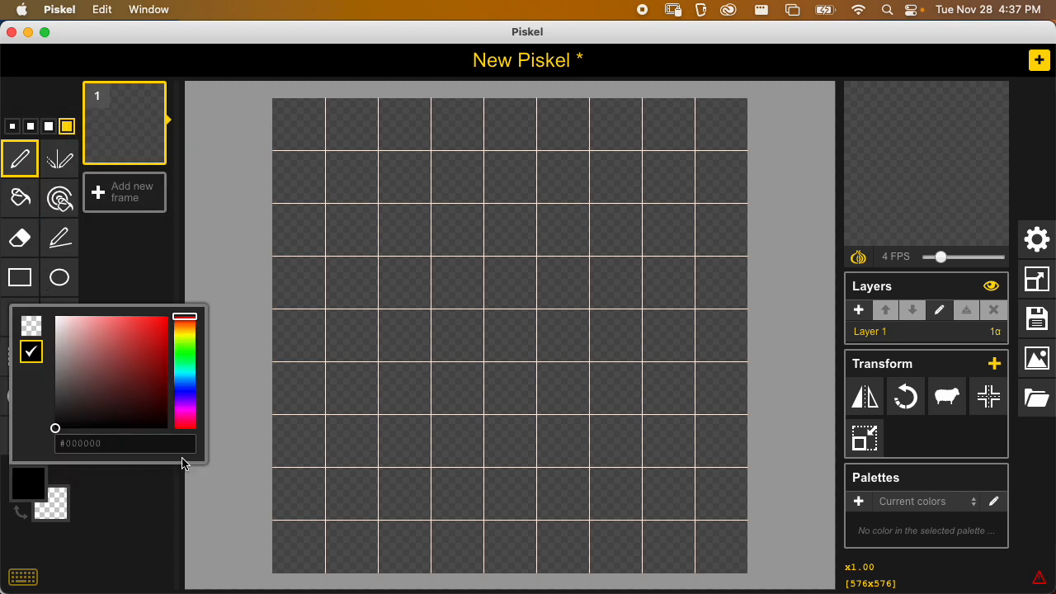
pyautogui.moveTo(182, 368); pyautogui.dragTo(102, 328)
pyautogui.click(115, 292)
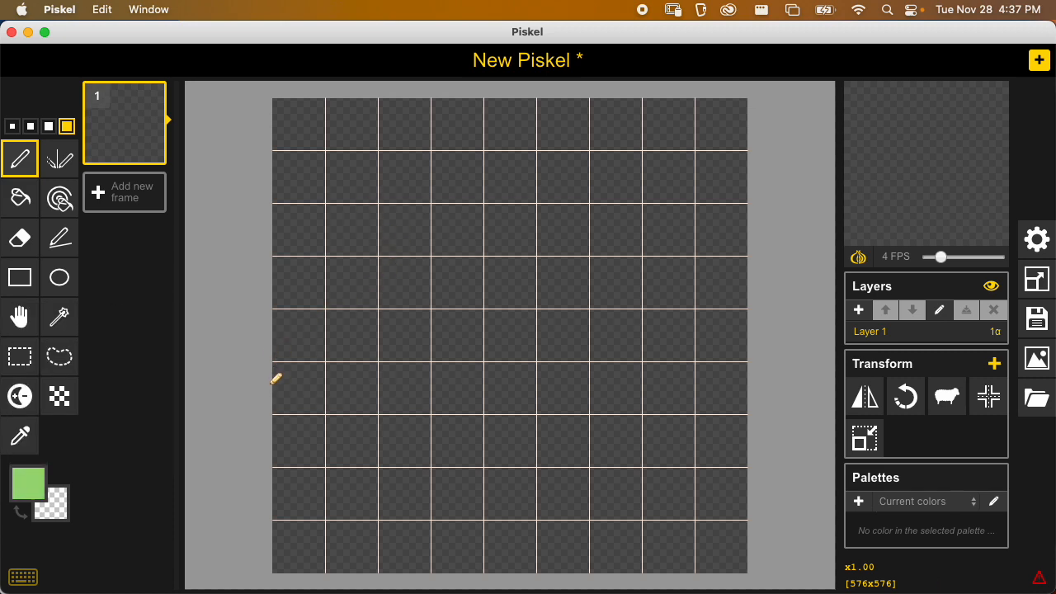
pyautogui.moveTo(273, 384)
pyautogui.mouseDown()
pyautogui.moveTo(371, 242)
pyautogui.moveTo(516, 372)
pyautogui.moveTo(611, 234)
pyautogui.moveTo(713, 338)
pyautogui.moveTo(753, 315)
pyautogui.mouseUp()
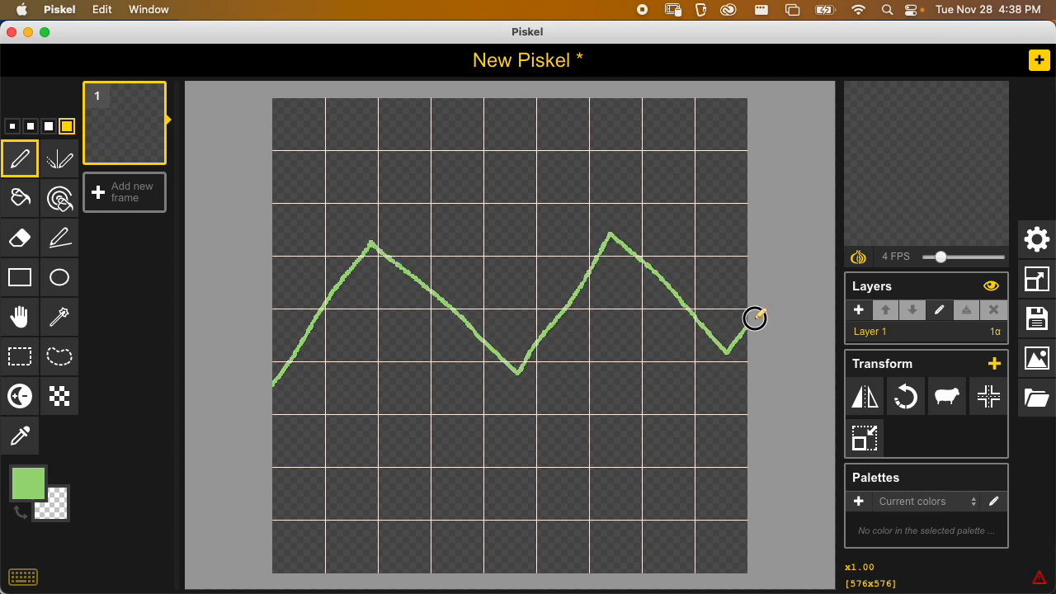
pyautogui.press('b')
pyautogui.click(582, 421)
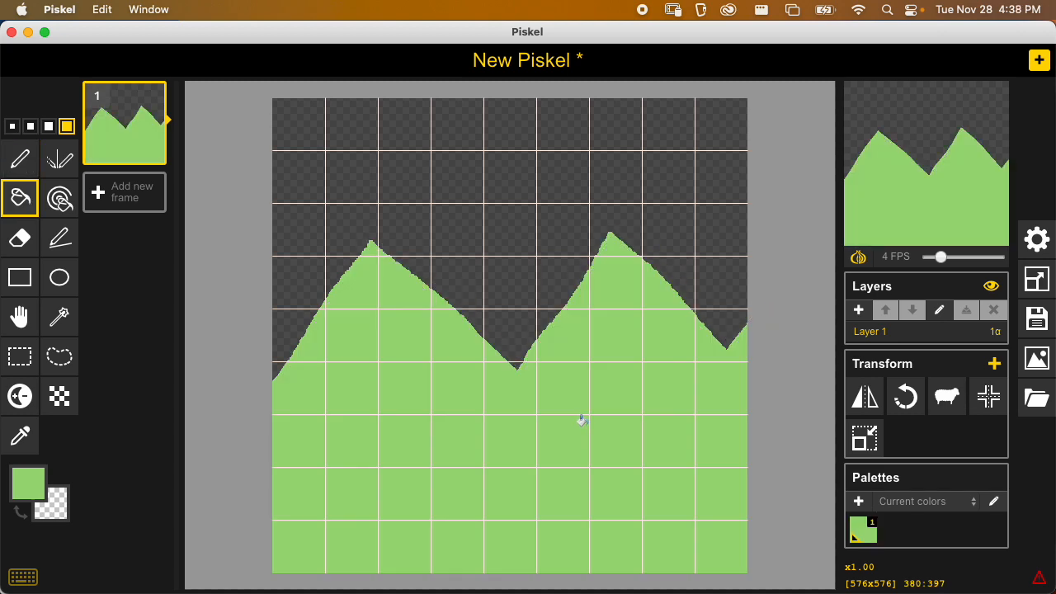
# Fill the sky above the mountains with light blue #a5ebee.
pyautogui.click(33, 483)
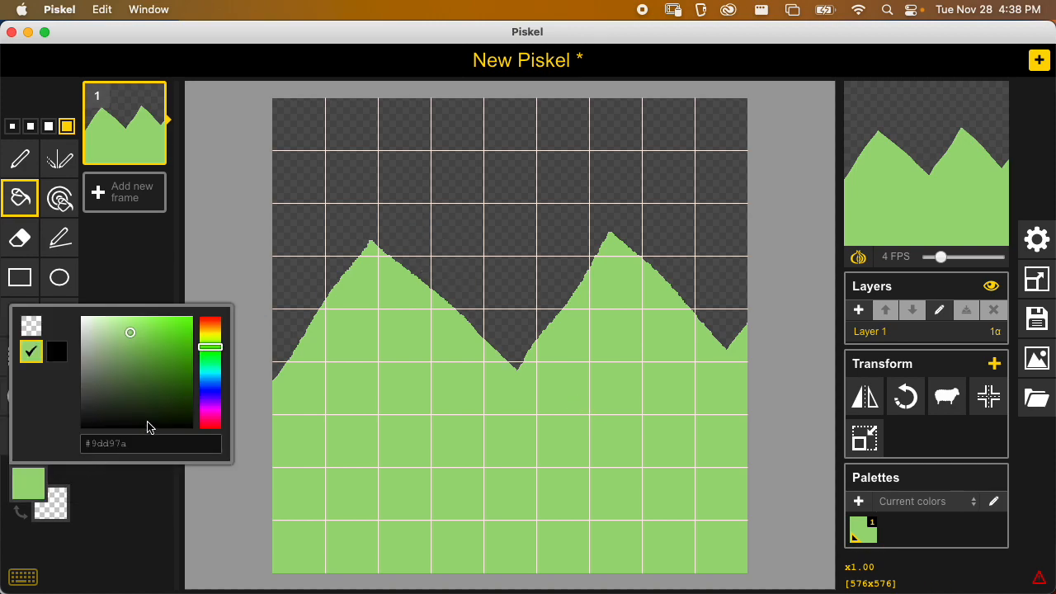
pyautogui.moveTo(204, 352); pyautogui.dragTo(212, 374)
pyautogui.moveTo(133, 343); pyautogui.dragTo(115, 323)
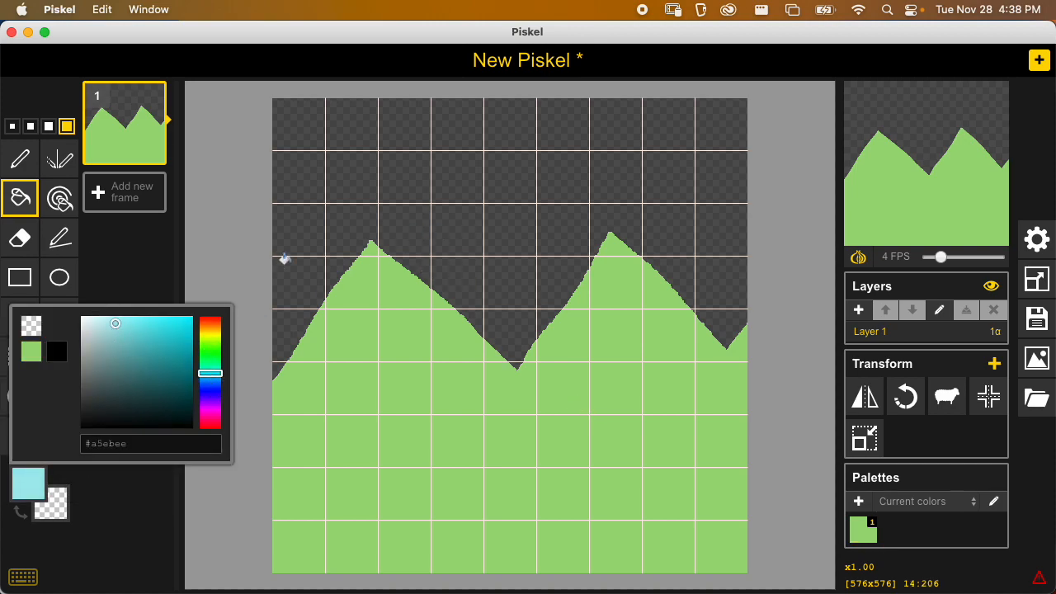
pyautogui.click(304, 209)
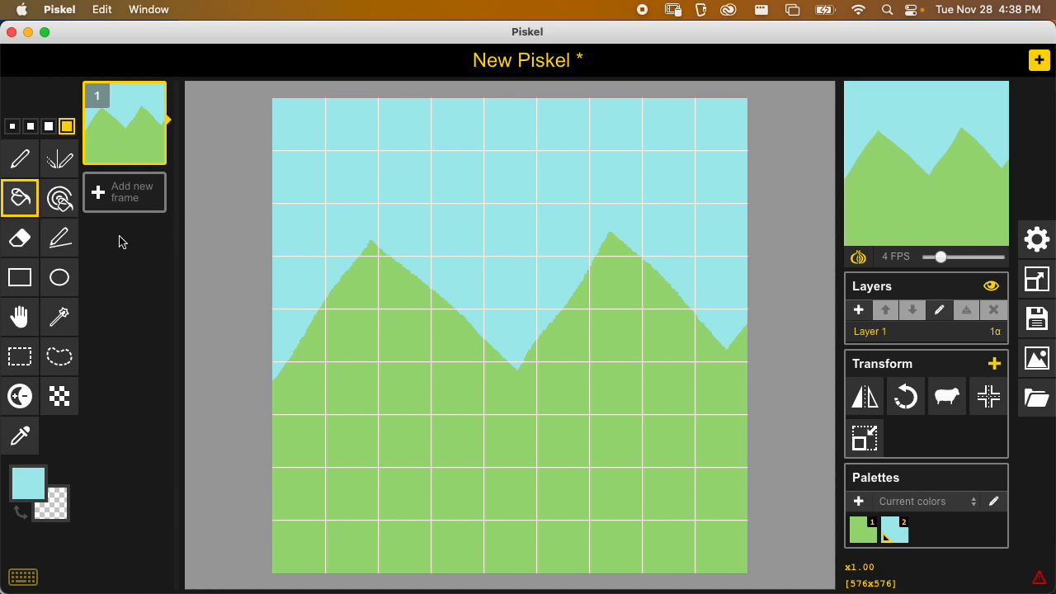
# Shift the artwork horizontally with the Move tool, wrapping at the canvas borders, so the edge seam sits just past the middle.
pyautogui.click(21, 317)
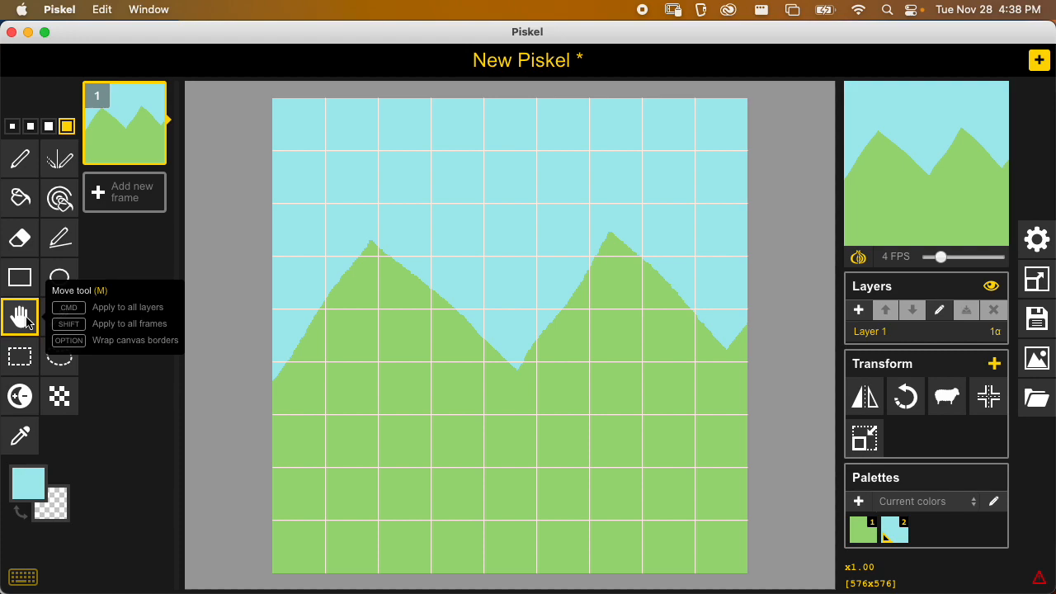
pyautogui.moveTo(386, 316)
pyautogui.mouseDown()
pyautogui.moveTo(526, 318)
pyautogui.moveTo(610, 306)
pyautogui.moveTo(405, 327)
pyautogui.moveTo(571, 340)
pyautogui.moveTo(518, 366)
pyautogui.moveTo(523, 243)
pyautogui.moveTo(523, 372)
pyautogui.moveTo(533, 316)
pyautogui.moveTo(662, 319)
pyautogui.mouseUp()
pyautogui.scroll(5, 622, 360)
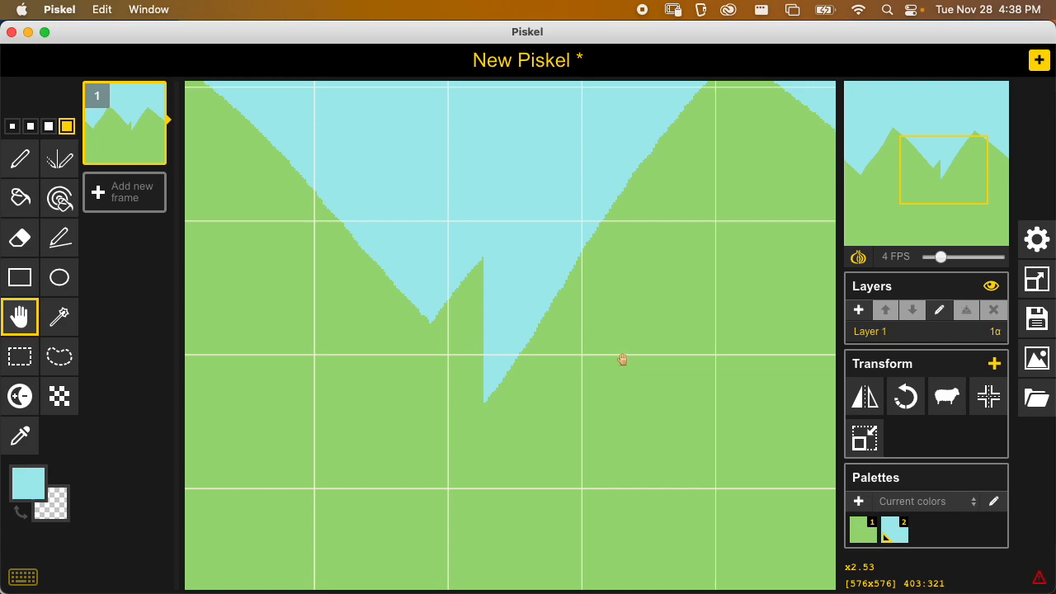
pyautogui.scroll(-5, 622, 358)
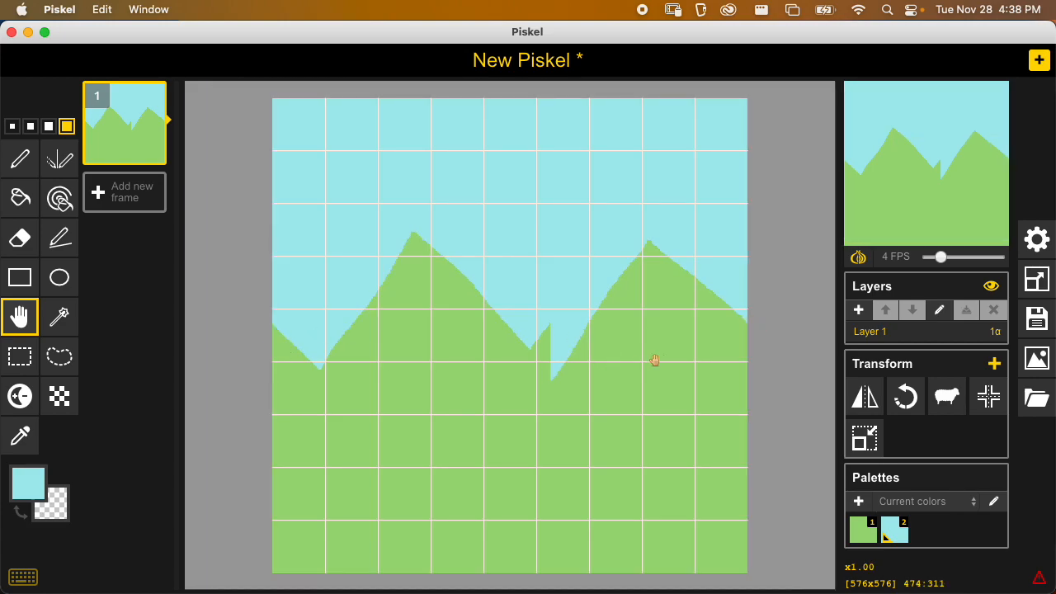
# Reshape the seam into one valley with a light blue pen line down its slope and fill the leftover green piece with sky blue.
pyautogui.scroll(7, 581, 351)
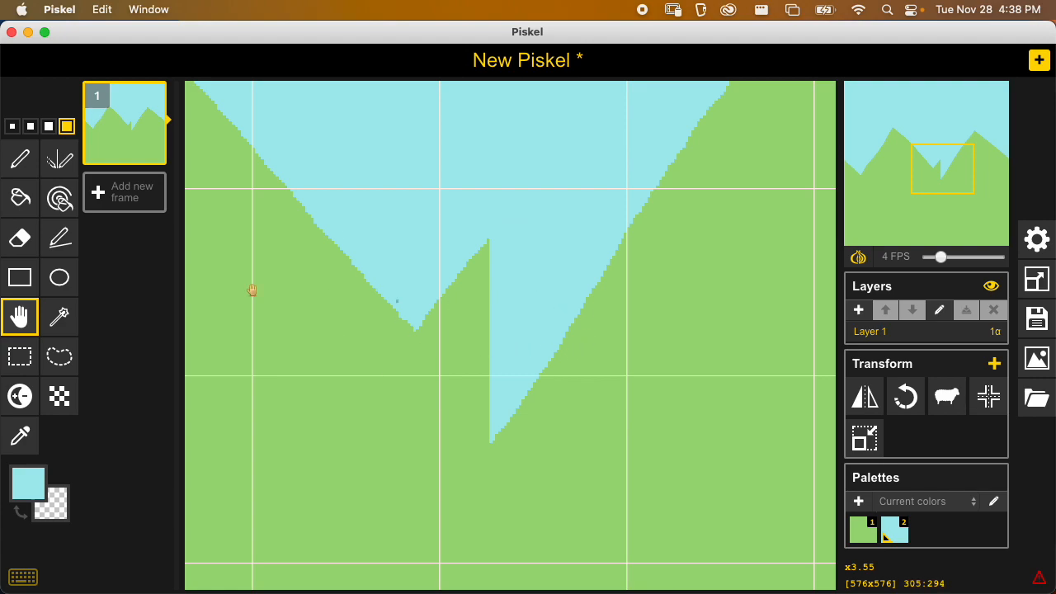
pyautogui.click(20, 159)
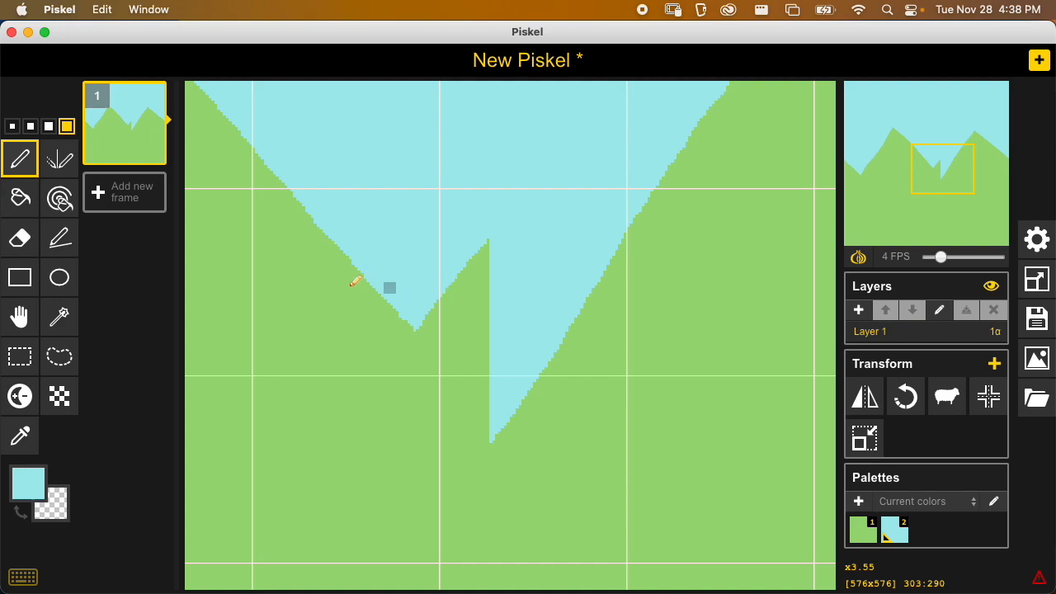
pyautogui.moveTo(422, 317); pyautogui.dragTo(490, 440)
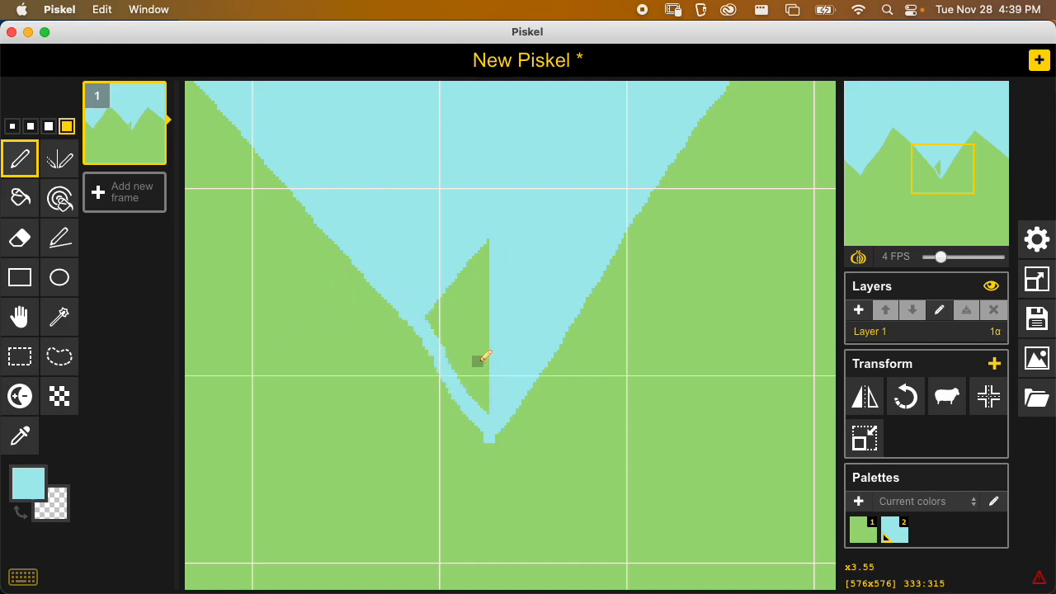
pyautogui.press('b')
pyautogui.click(473, 332)
pyautogui.press('0')
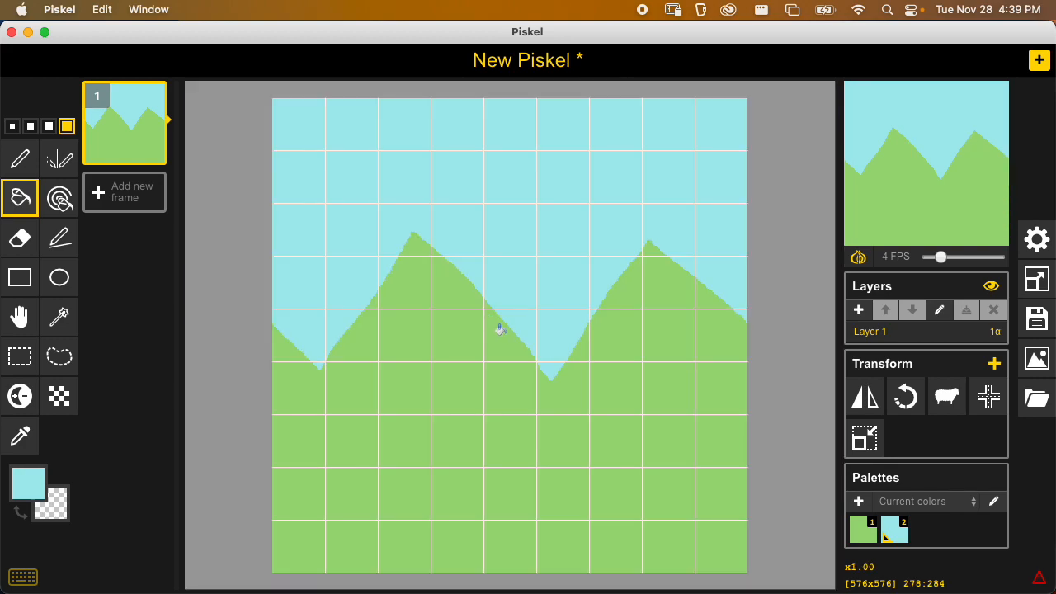
# Paint over the square blue notch at the valley's lowest point with the light green pen.
pyautogui.scroll(8, 572, 394)
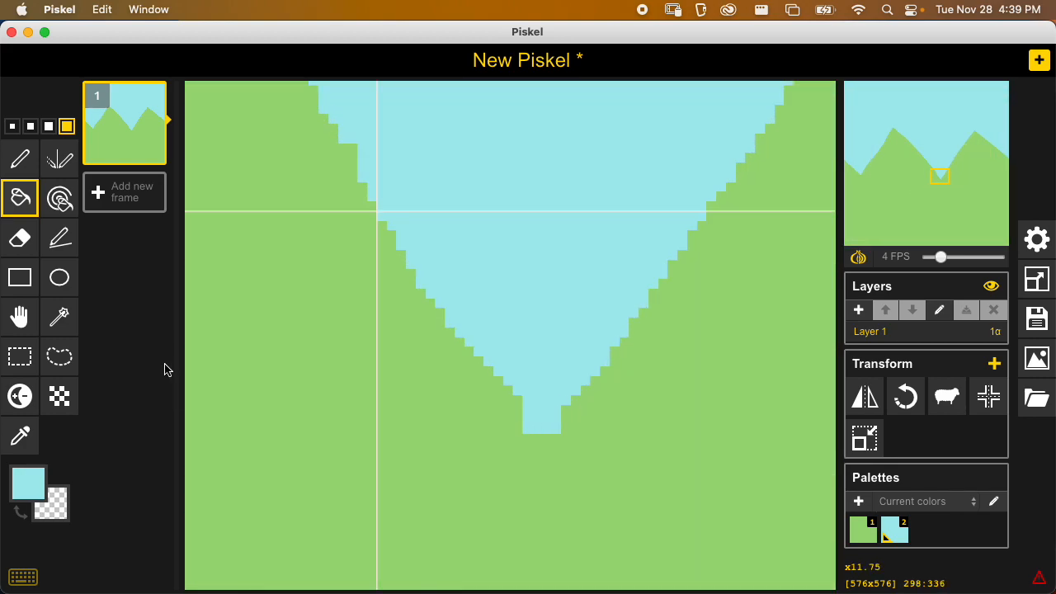
pyautogui.click(20, 159)
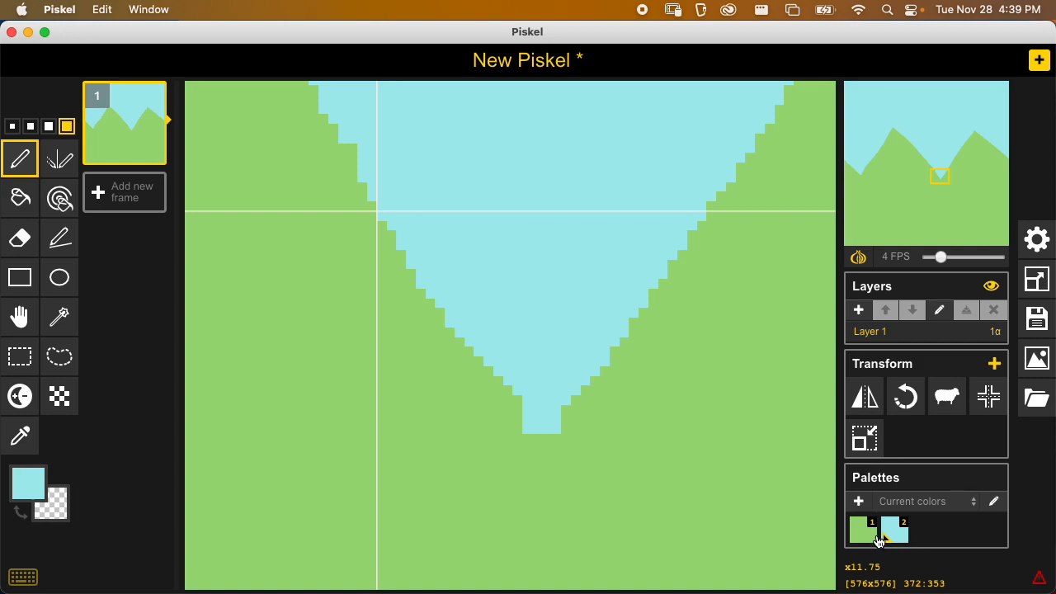
pyautogui.click(874, 535)
pyautogui.moveTo(566, 412); pyautogui.dragTo(536, 426)
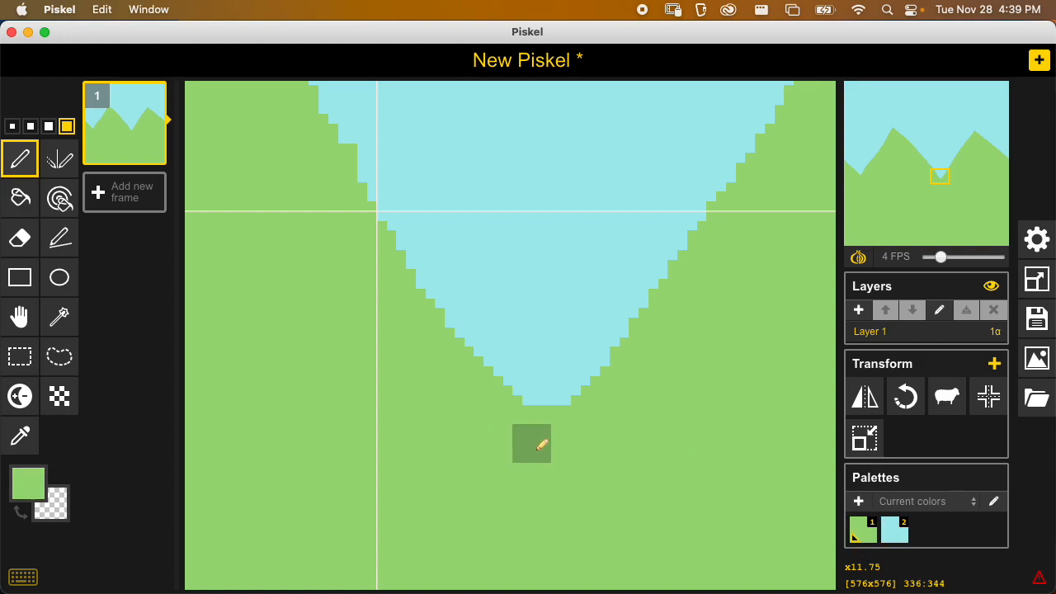
pyautogui.scroll(-8, 541, 446)
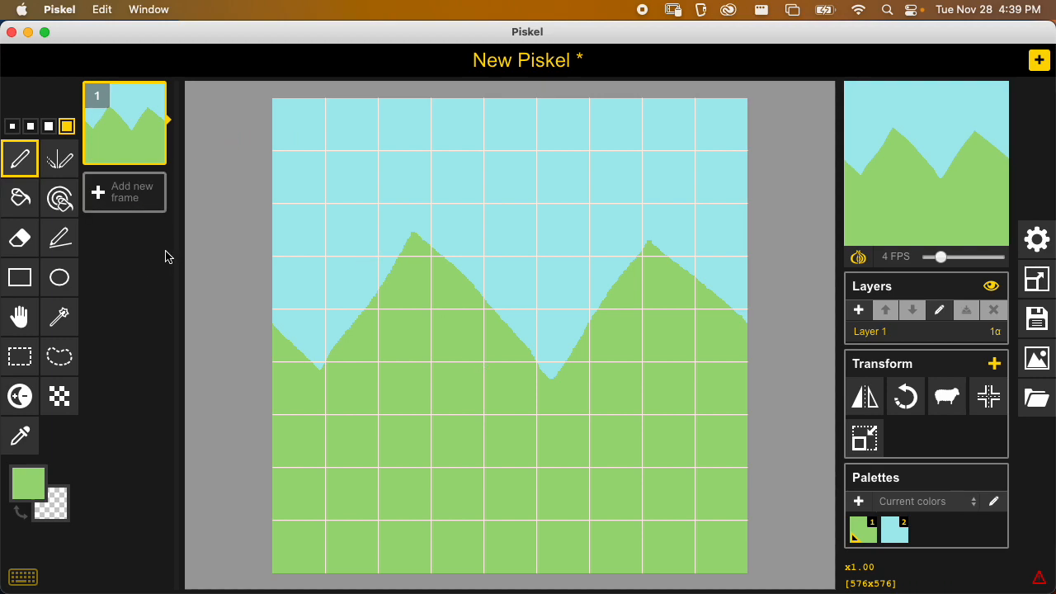
# Add a second frame and set the primary color to dark green #5a8044.
pyautogui.click(132, 198)
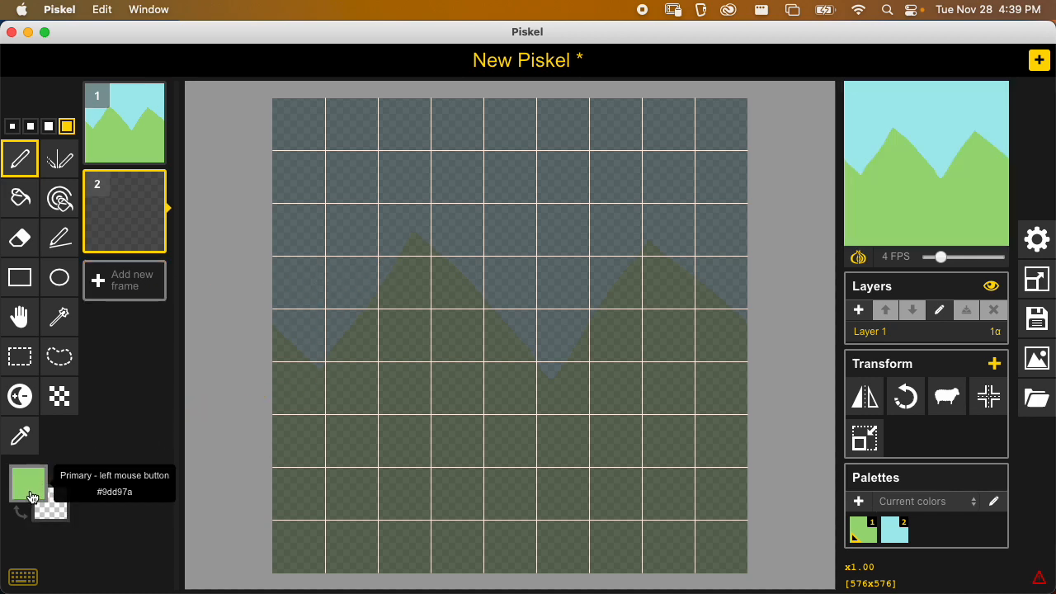
pyautogui.click(30, 497)
pyautogui.click(144, 354)
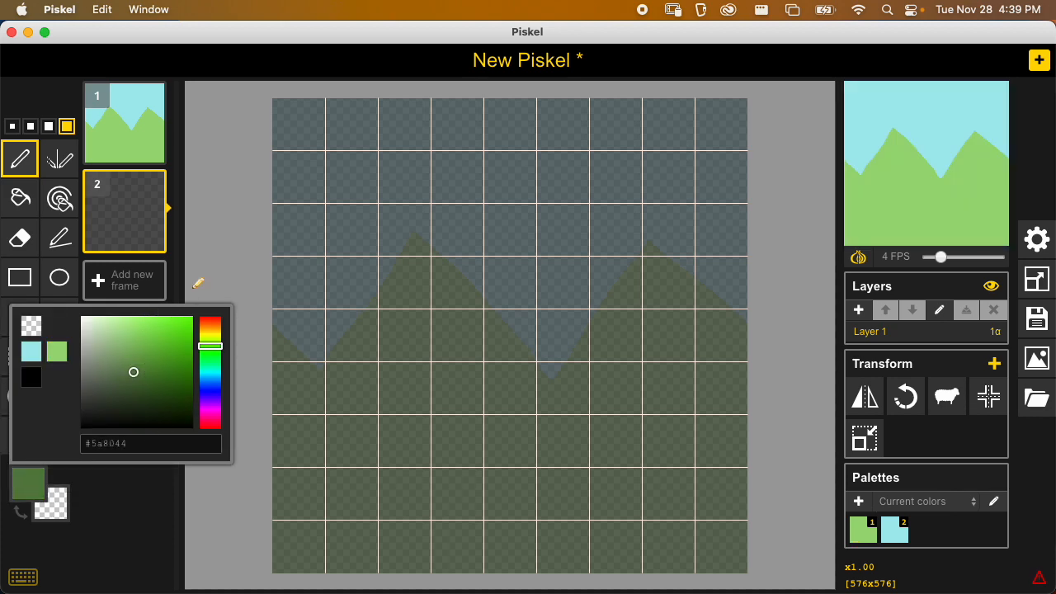
# Draw a lower jagged dark green ridge across the second frame, replacing a wavy first attempt, and fill the area below it.
pyautogui.click(23, 159)
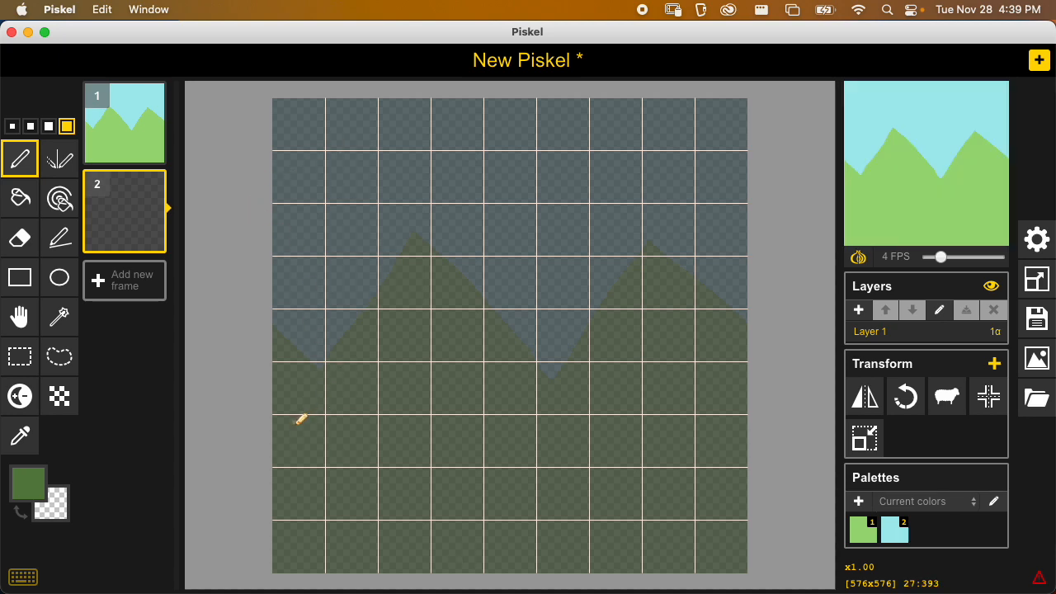
pyautogui.moveTo(275, 436)
pyautogui.mouseDown()
pyautogui.moveTo(377, 385)
pyautogui.moveTo(464, 391)
pyautogui.moveTo(608, 375)
pyautogui.moveTo(740, 414)
pyautogui.mouseUp()
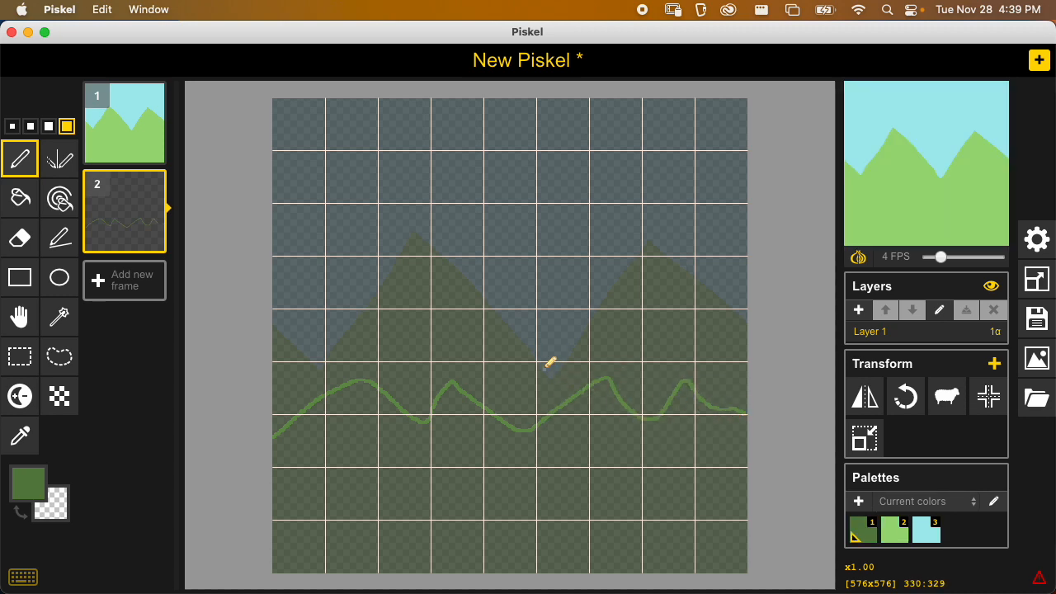
pyautogui.press('super+z')
pyautogui.moveTo(273, 446)
pyautogui.mouseDown()
pyautogui.moveTo(366, 370)
pyautogui.moveTo(495, 440)
pyautogui.moveTo(757, 392)
pyautogui.mouseUp()
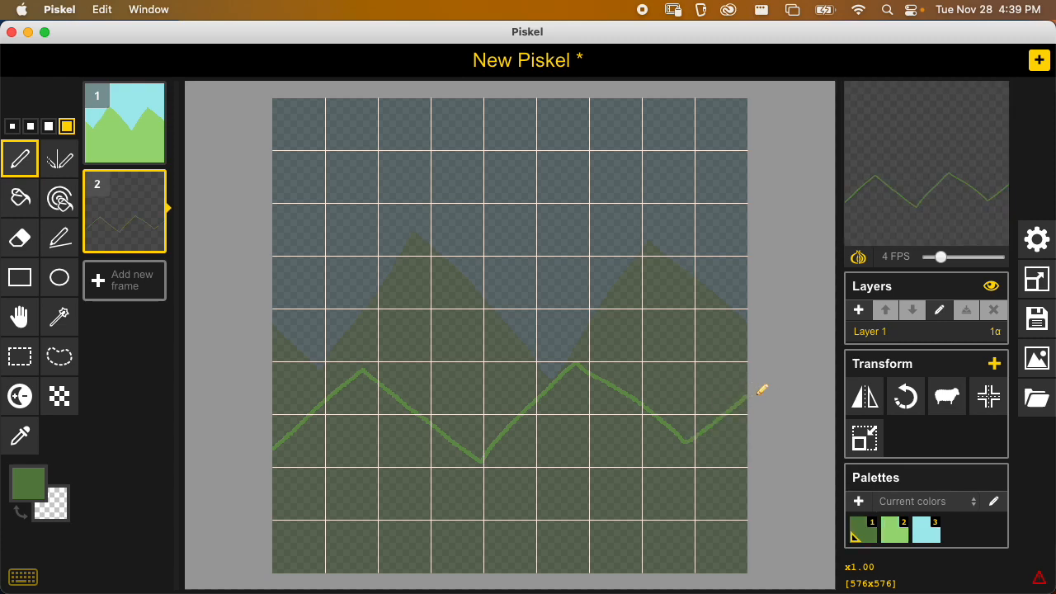
pyautogui.press('b')
pyautogui.click(580, 474)
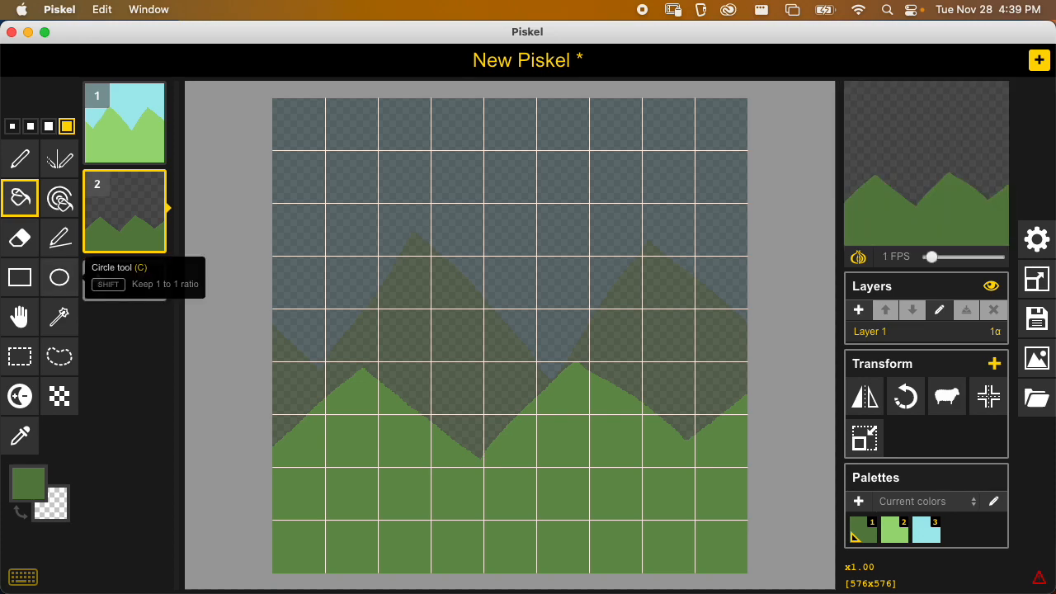
# Shift the second frame's ridge horizontally with the Move tool, wrapping at the canvas borders, to bring its edge seam inside the canvas.
pyautogui.click(20, 316)
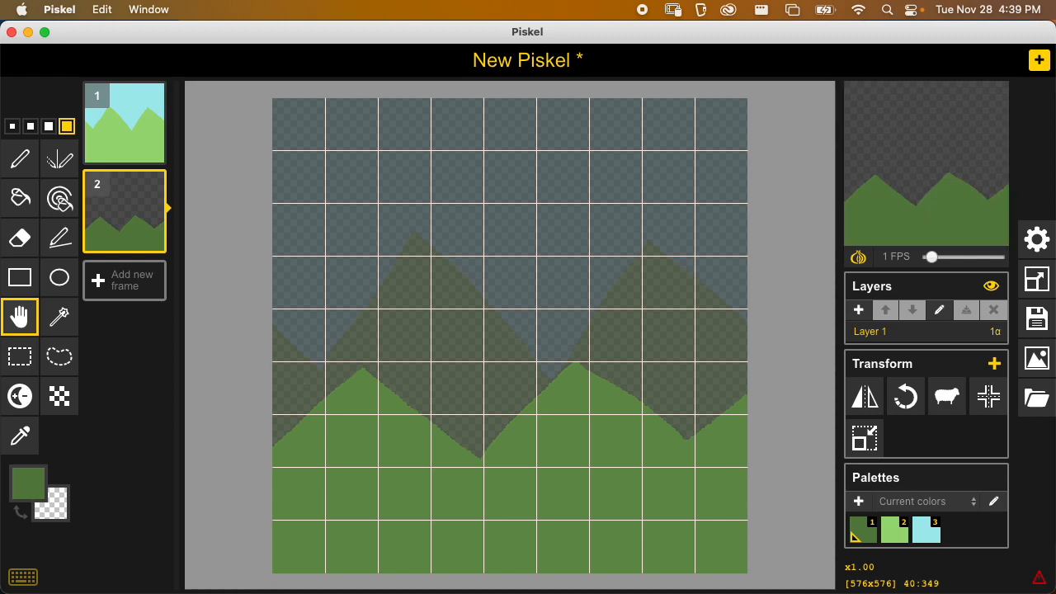
pyautogui.moveTo(400, 459); pyautogui.dragTo(702, 459)
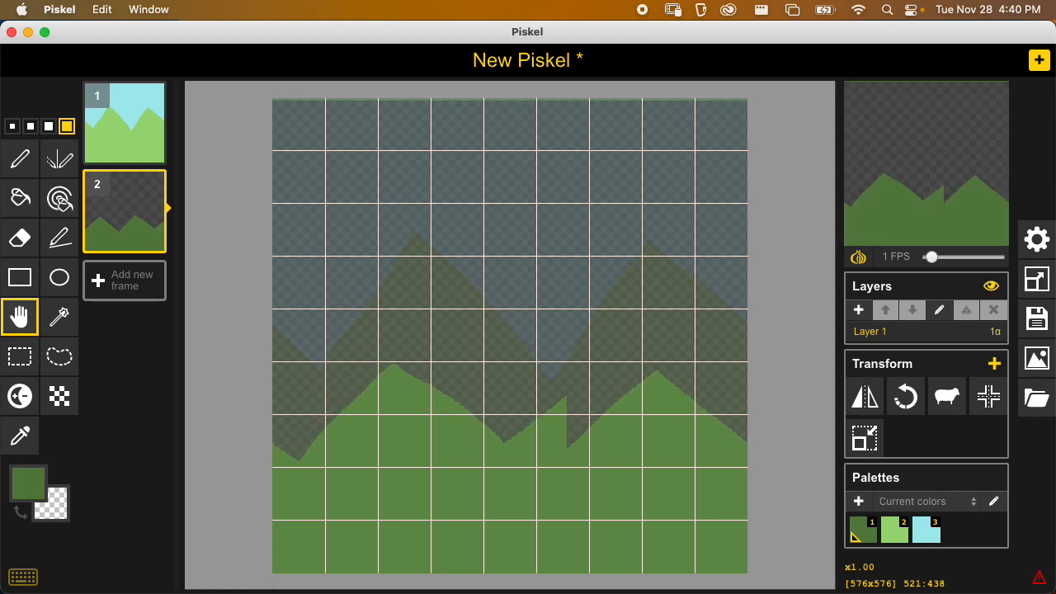
# Bridge the second frame's seam with a dark green slope from the cut peak to the neighboring hillside and fill the gap beneath.
pyautogui.scroll(5, 545, 428)
pyautogui.scroll(10, 648, 440)
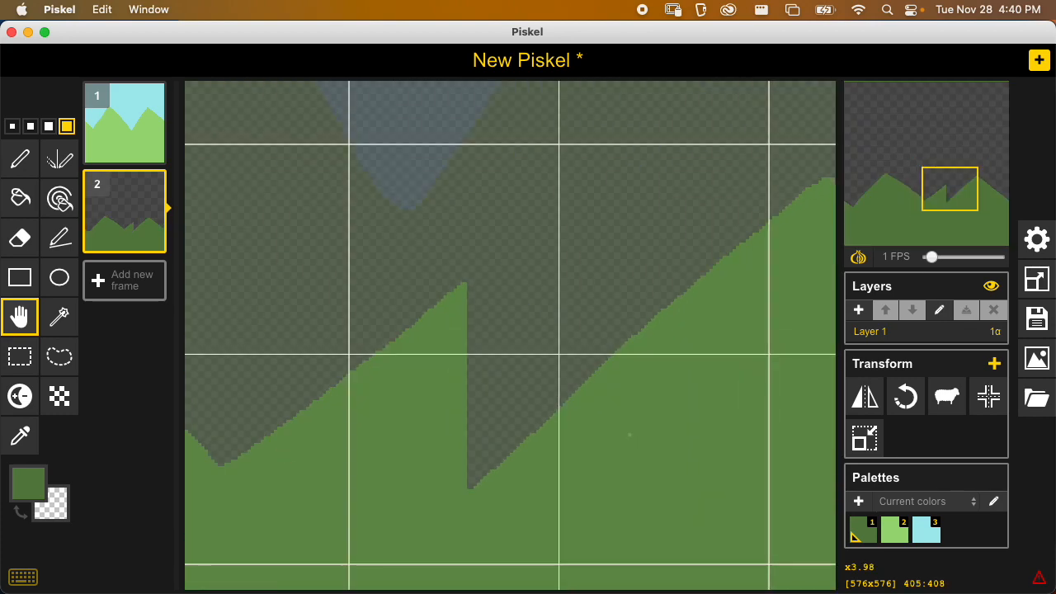
pyautogui.click(20, 159)
pyautogui.moveTo(464, 285); pyautogui.dragTo(591, 381)
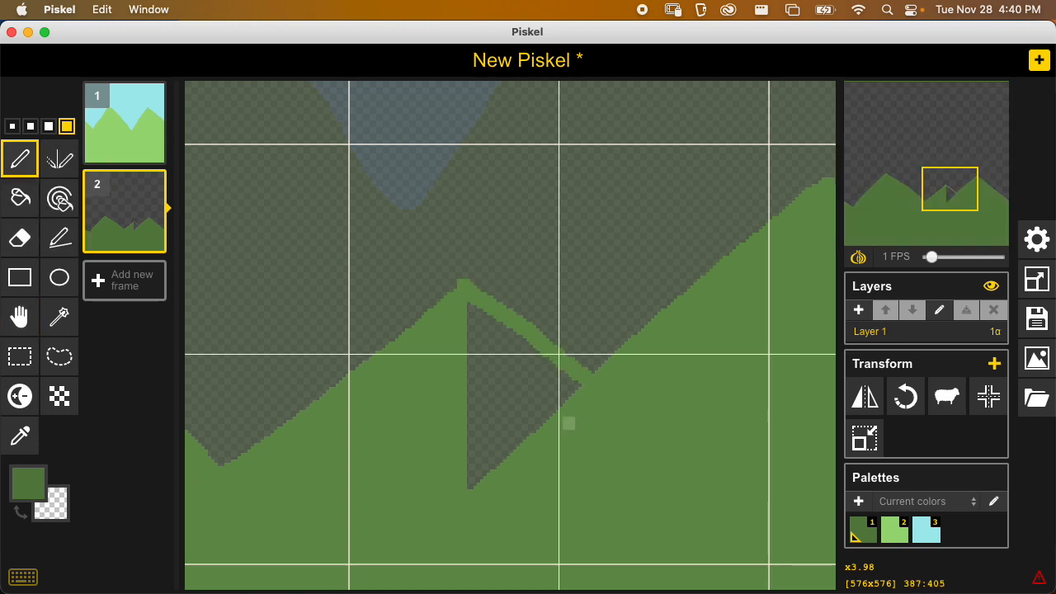
pyautogui.press('b')
pyautogui.click(527, 393)
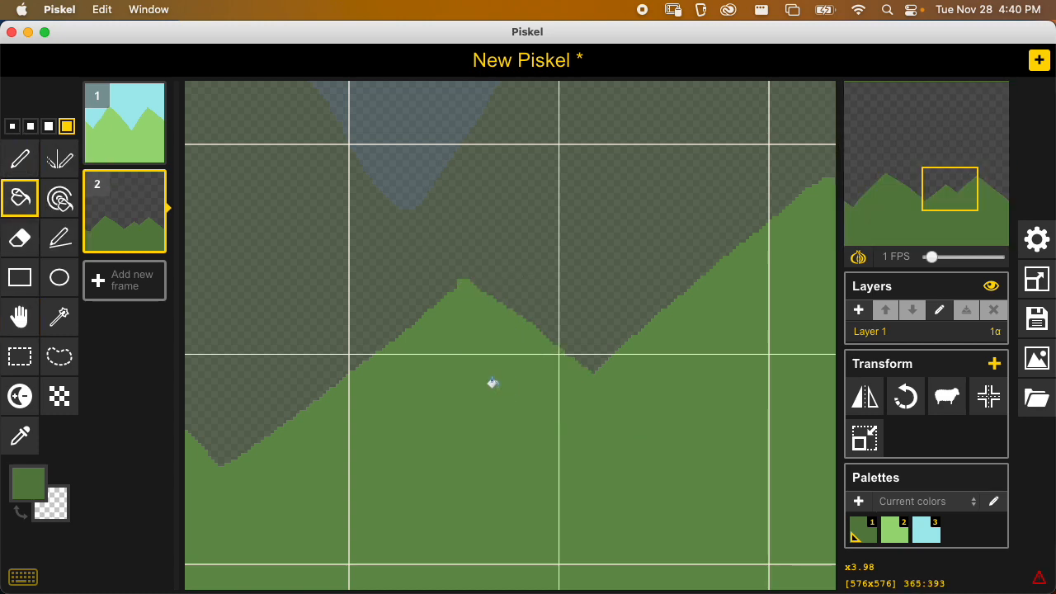
# Save the Piskel file as background in the Originals folder.
pyautogui.scroll(-5, 466, 363)
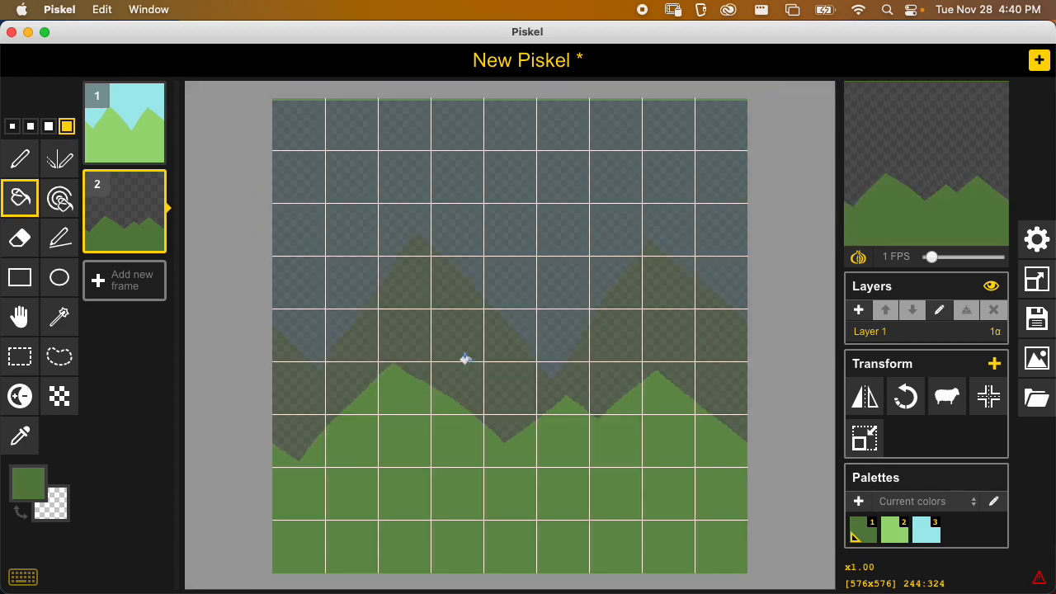
pyautogui.press('super+s')
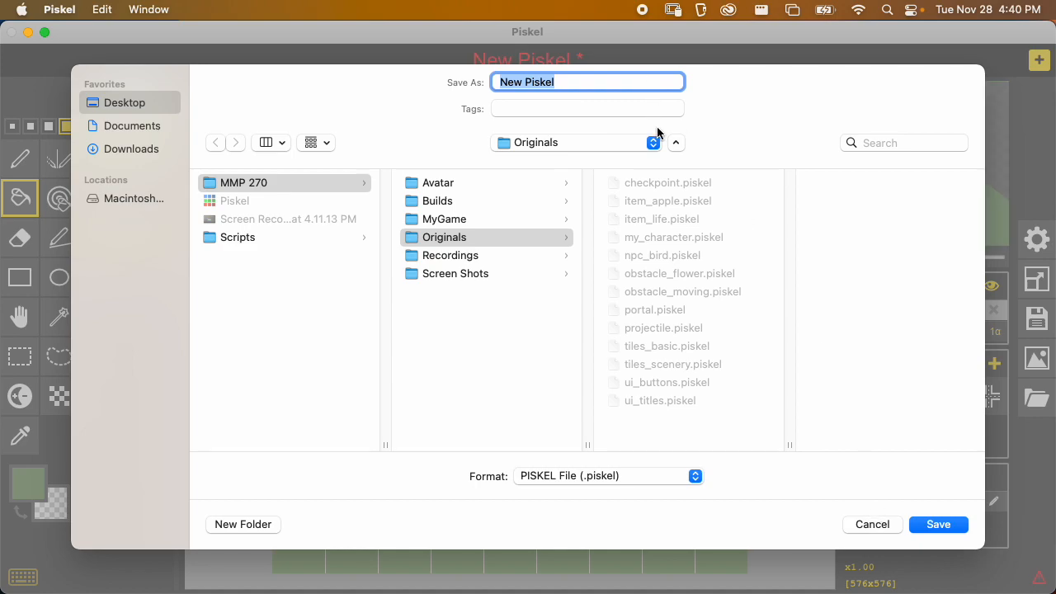
pyautogui.write('background')
pyautogui.press('Return')
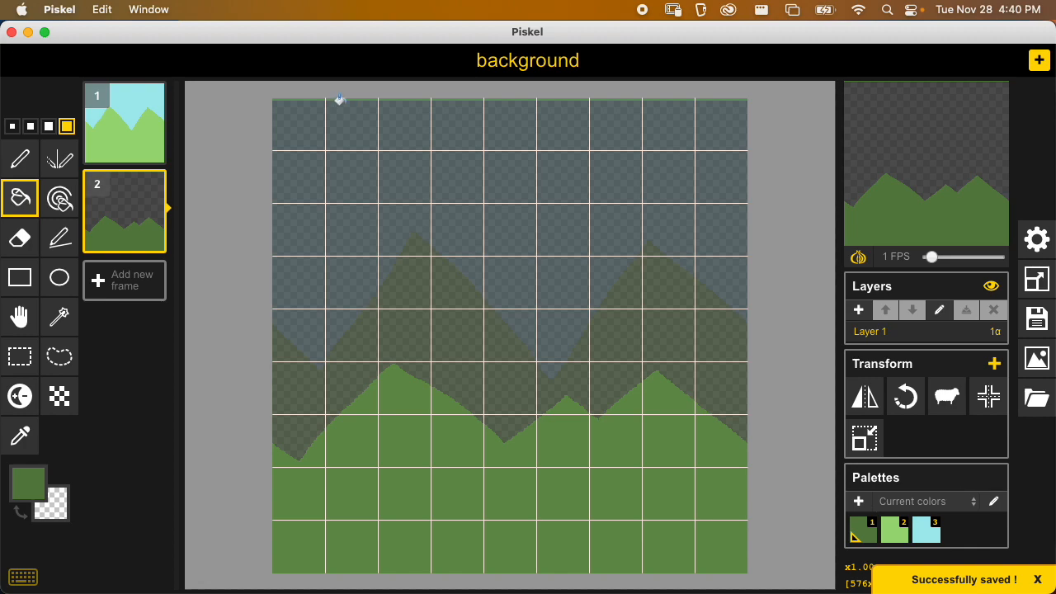
# Nudge the second frame's artwork slightly upward with the Move tool to remove the stray green line along the canvas's top edge, and save the file.
pyautogui.press('z')
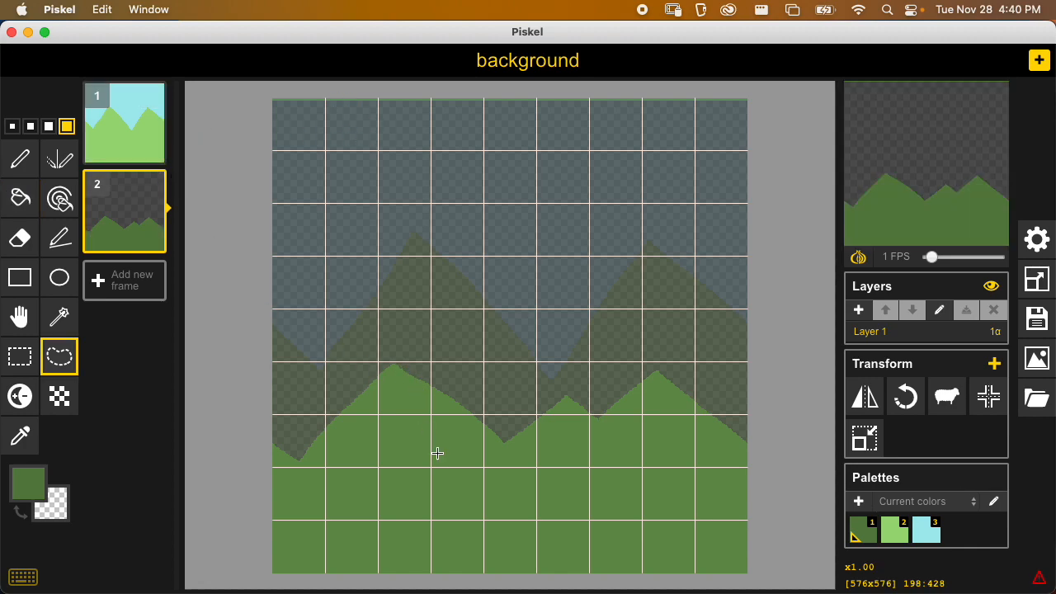
pyautogui.click(31, 322)
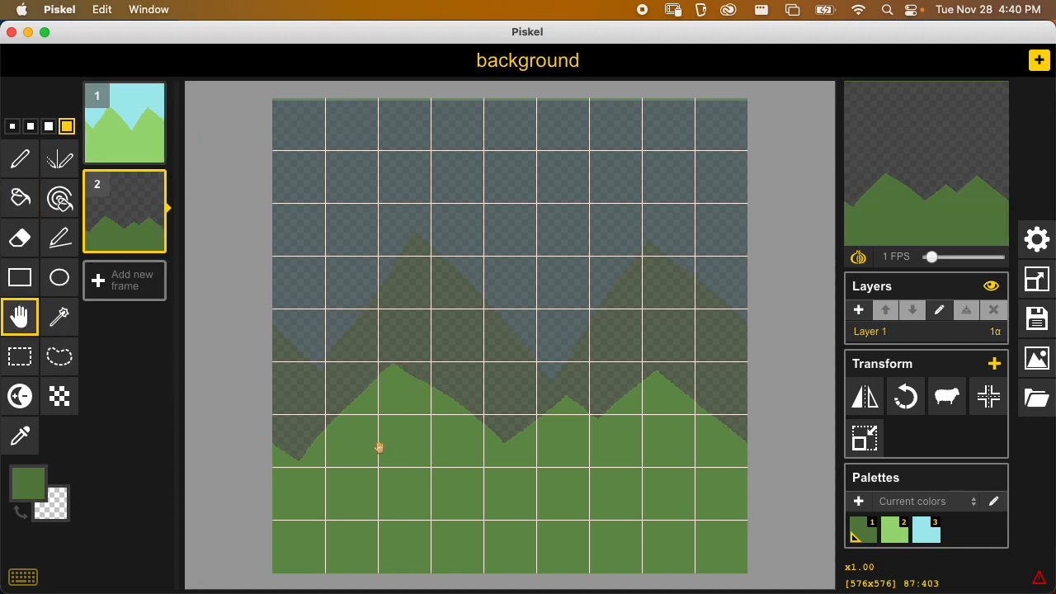
pyautogui.moveTo(486, 483); pyautogui.dragTo(488, 483)
pyautogui.press('super+s')
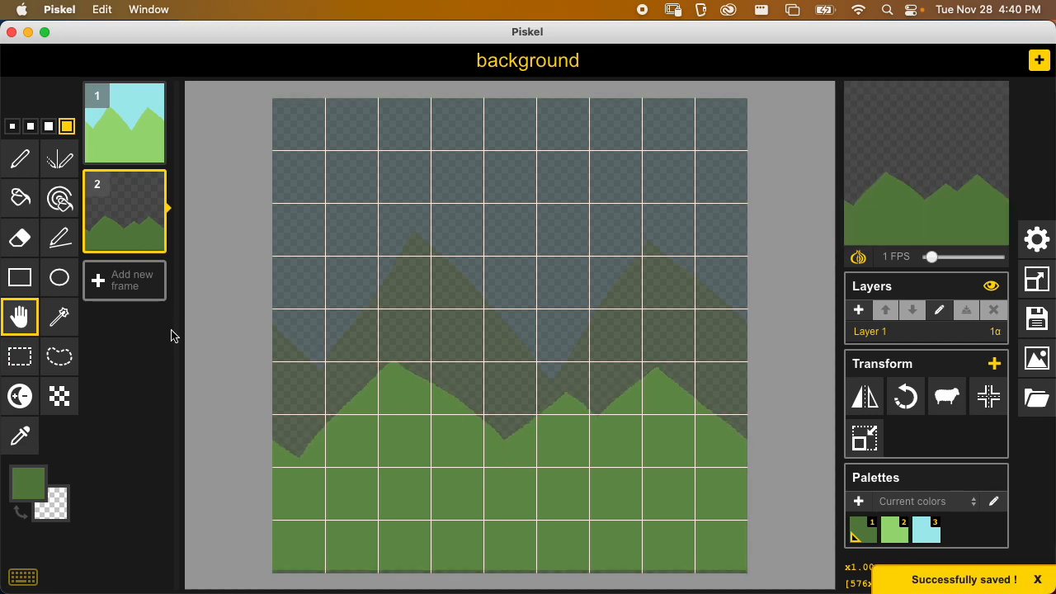
# Export both frames as a PNG spritesheet at 2.0x scale with 1 column and 2 rows, saved as background in the game's Sprites folder.
pyautogui.click(1037, 361)
pyautogui.moveTo(888, 146); pyautogui.dragTo(888, 146)
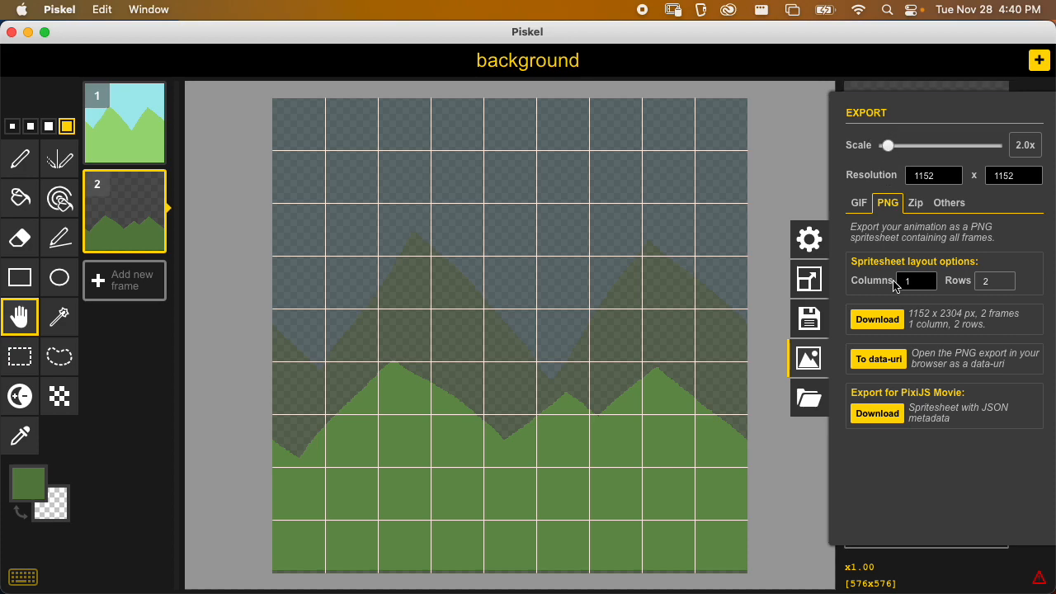
pyautogui.click(877, 319)
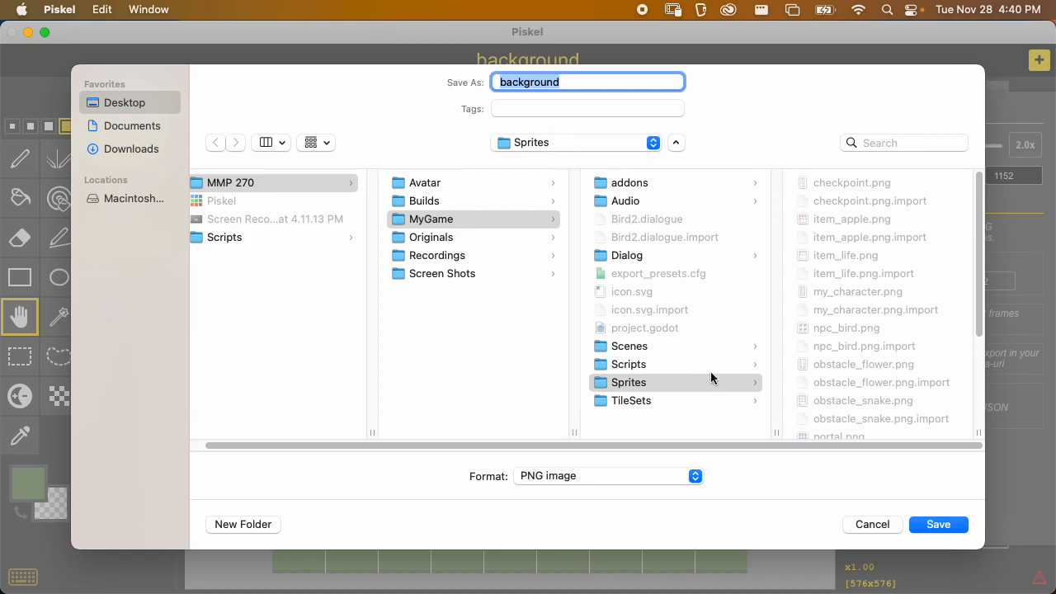
pyautogui.click(935, 524)
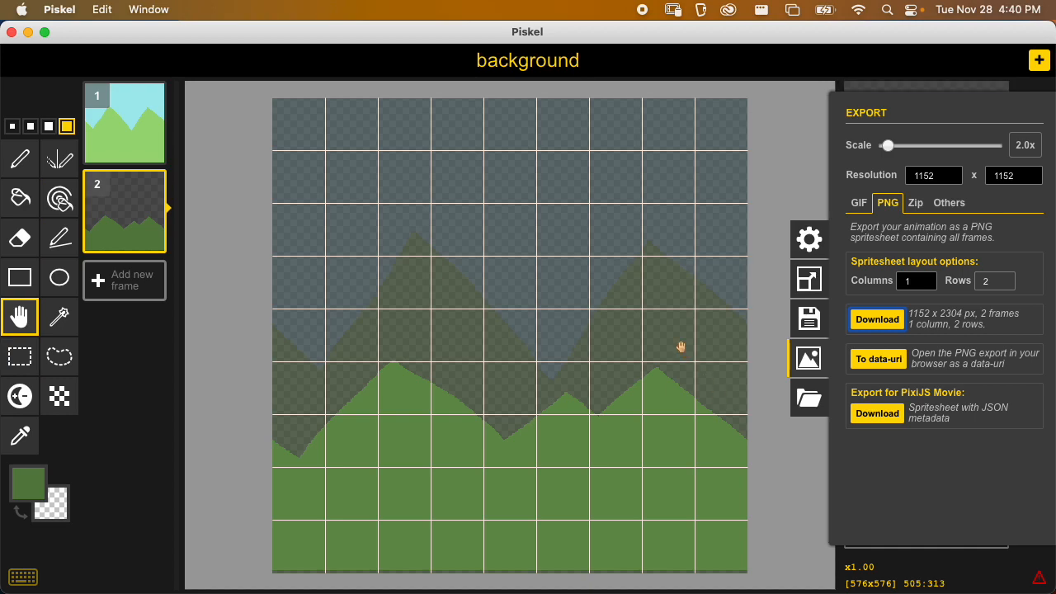
pyautogui.click(805, 360)
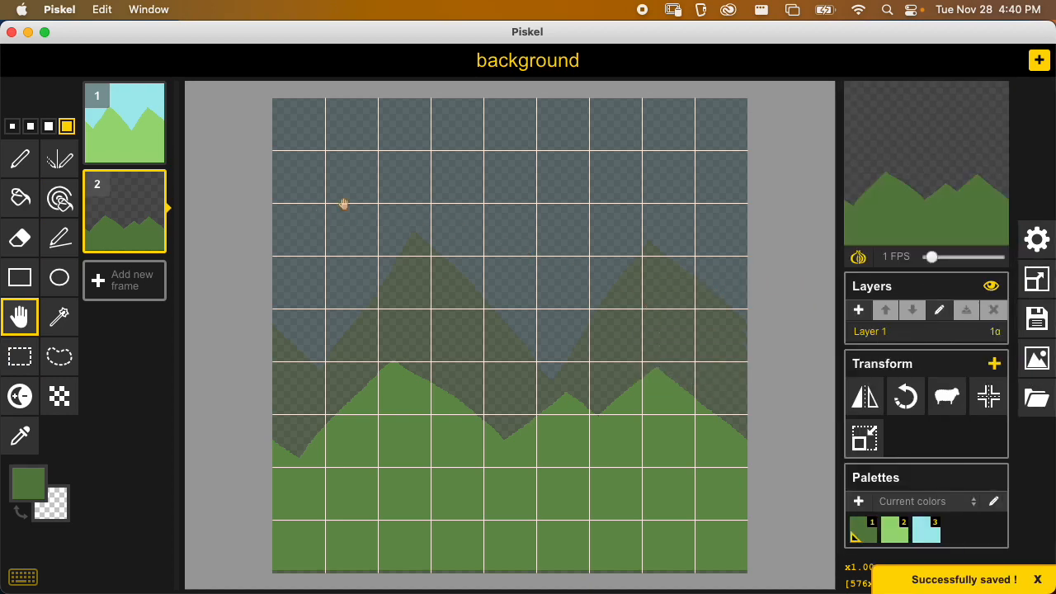
# Switch to Godot and add a ParallaxBackground node under the Level3 root node.
pyautogui.press('super+Tab')
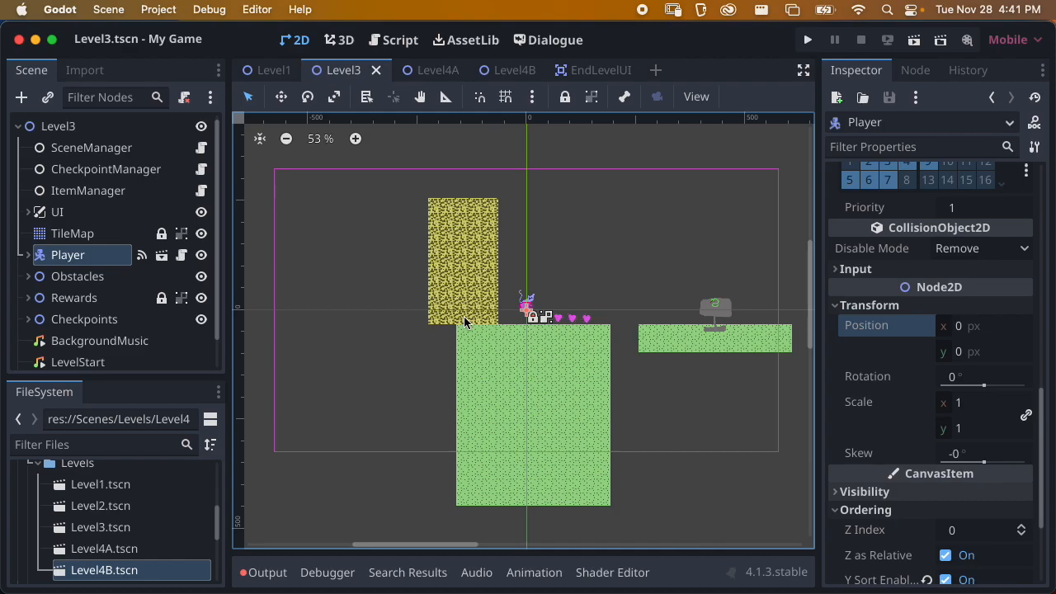
pyautogui.click(833, 305)
pyautogui.click(833, 360)
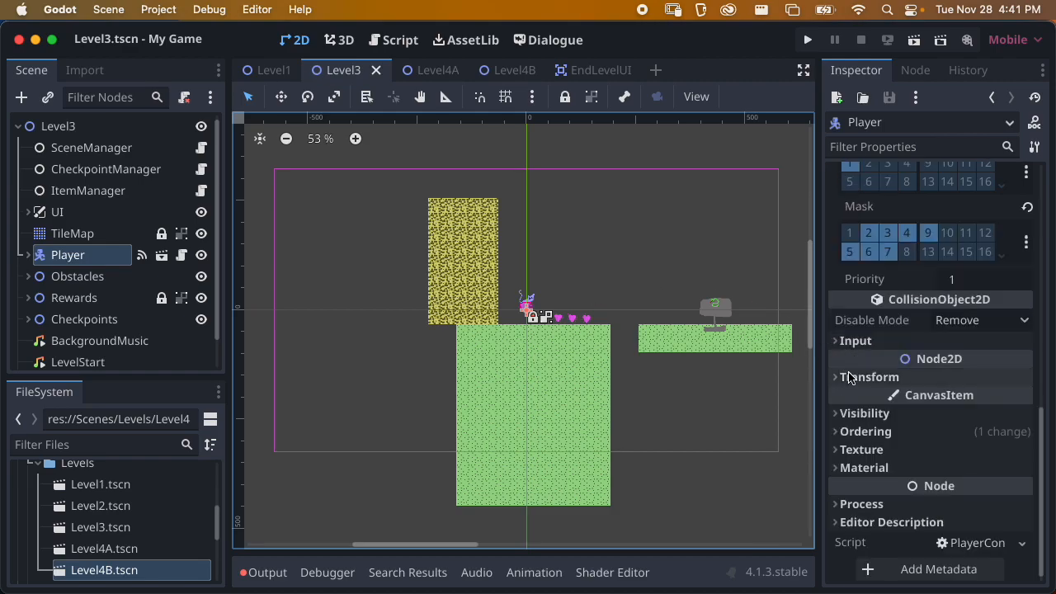
pyautogui.scroll(4, 842, 389)
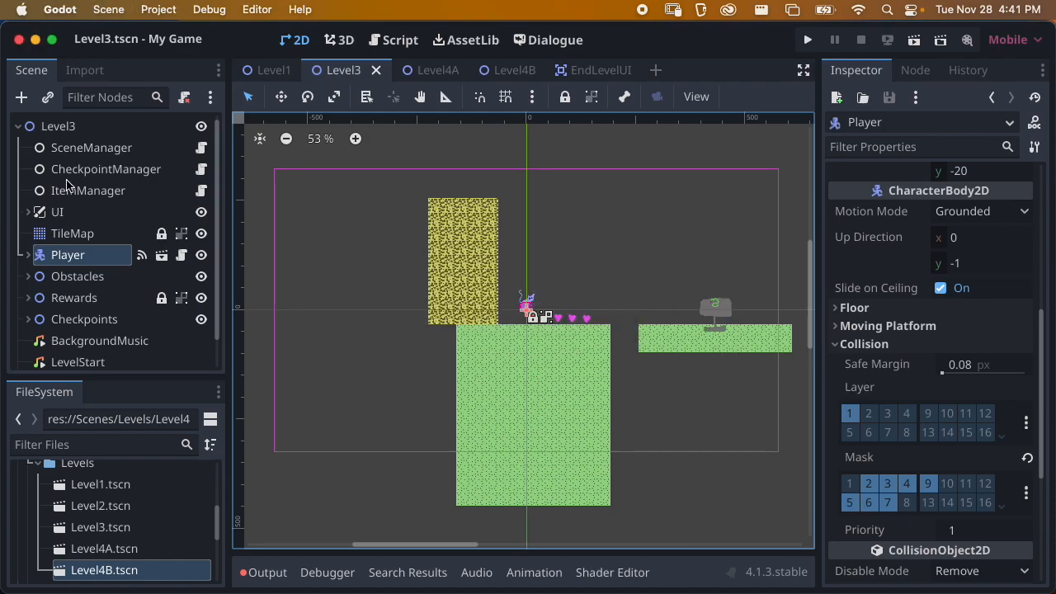
pyautogui.click(71, 127)
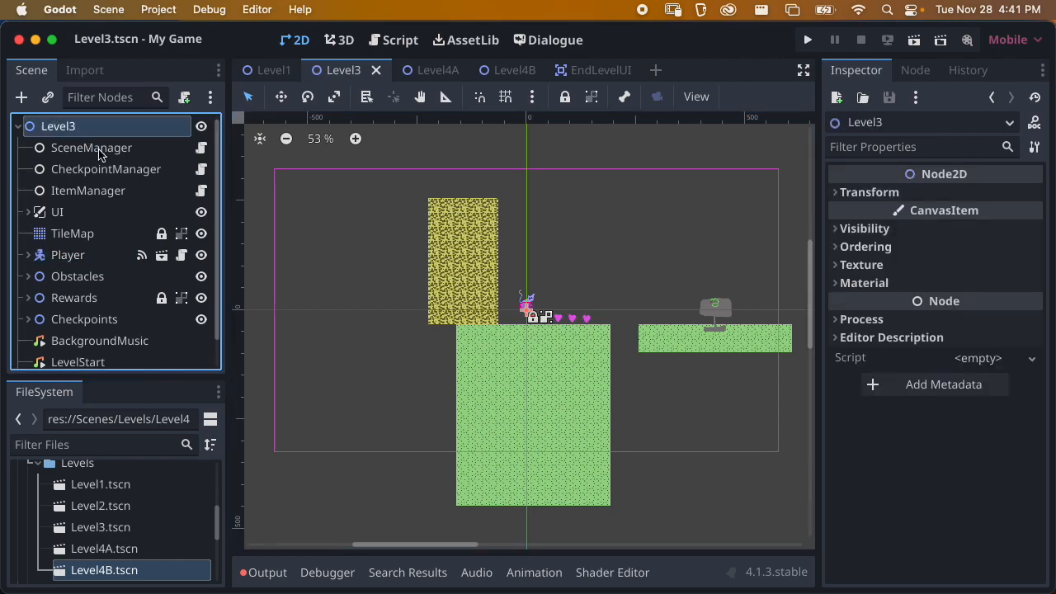
pyautogui.click(22, 97)
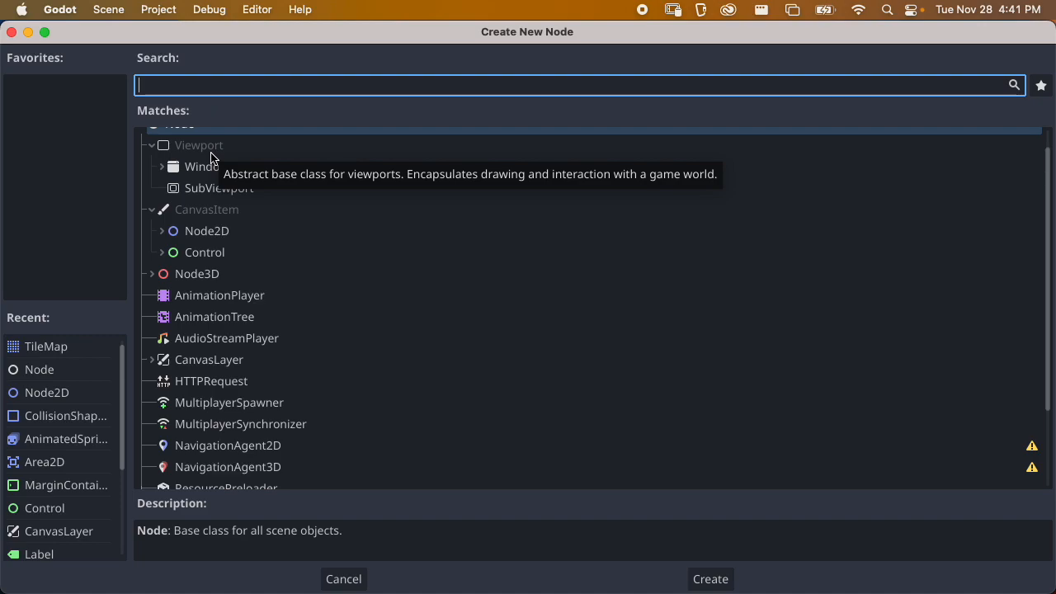
pyautogui.write('para')
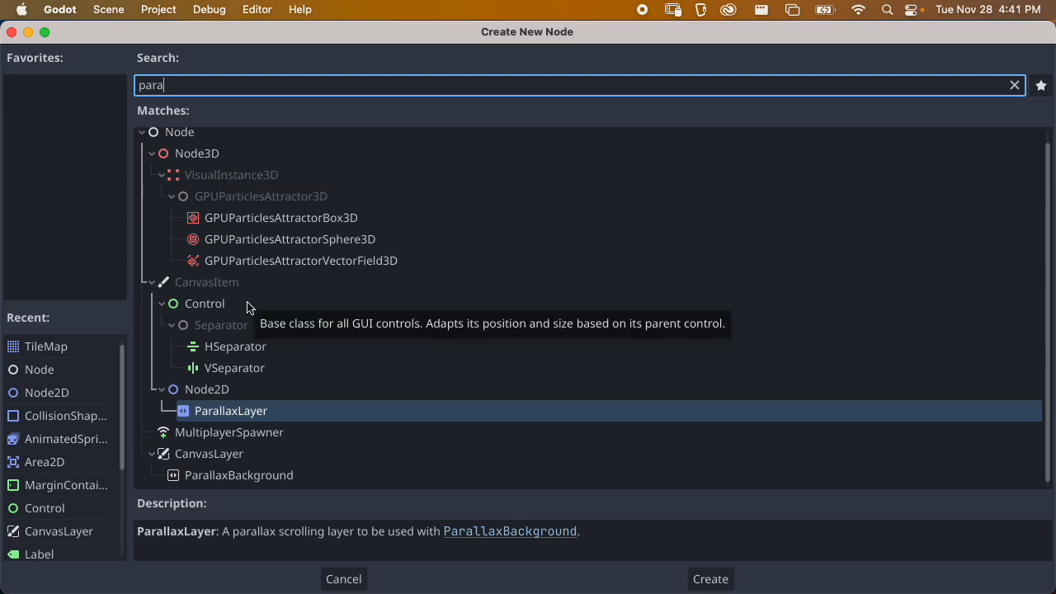
pyautogui.write('llax')
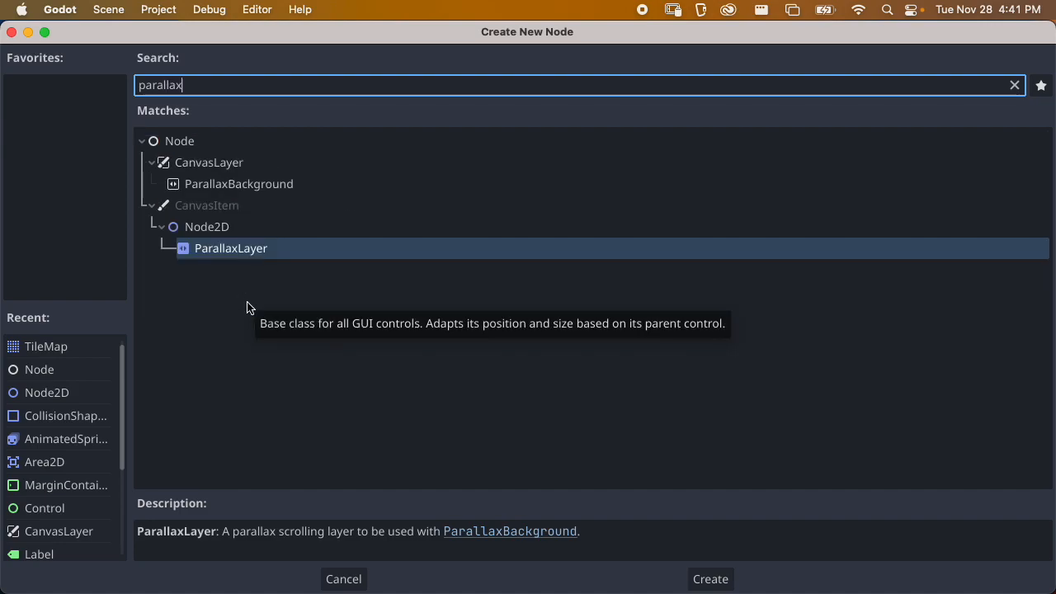
pyautogui.click(212, 192)
pyautogui.click(705, 580)
# Move the ParallaxBackground node up the scene tree to sit between UI and TileMap.
pyautogui.scroll(2, 188, 300)
pyautogui.scroll(-2, 146, 295)
pyautogui.moveTo(80, 356); pyautogui.dragTo(97, 190)
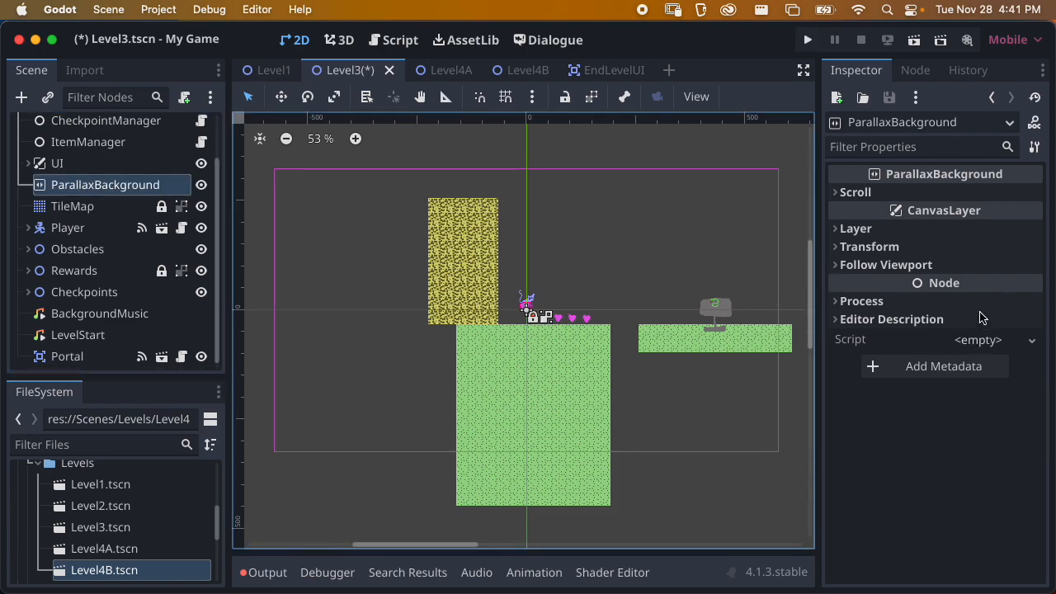
# Review the ParallaxBackground's Layer and Scroll properties and add a ParallaxLayer node as its child.
pyautogui.click(875, 228)
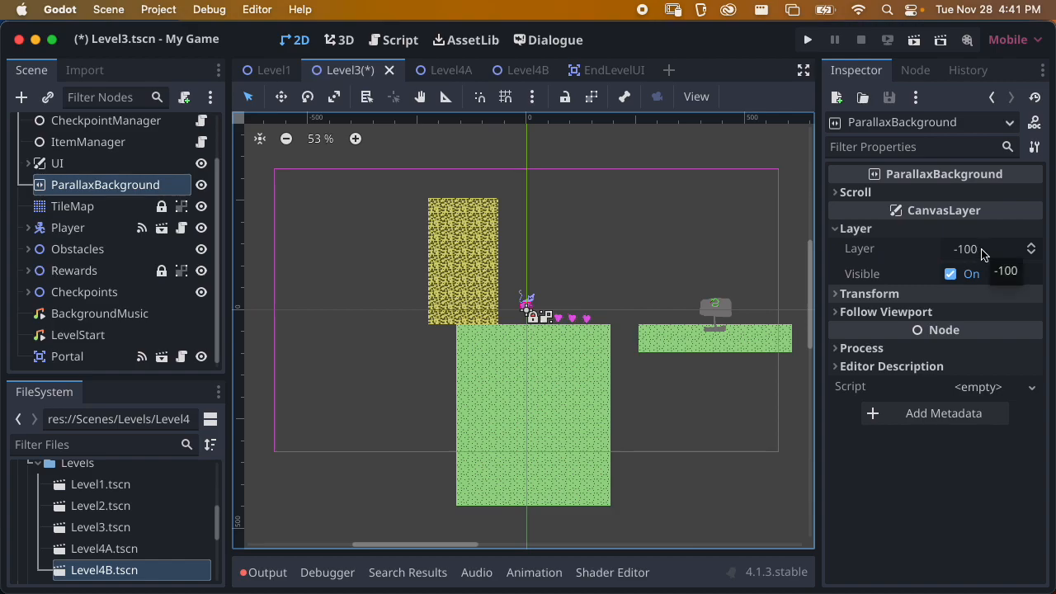
pyautogui.click(875, 232)
pyautogui.click(877, 190)
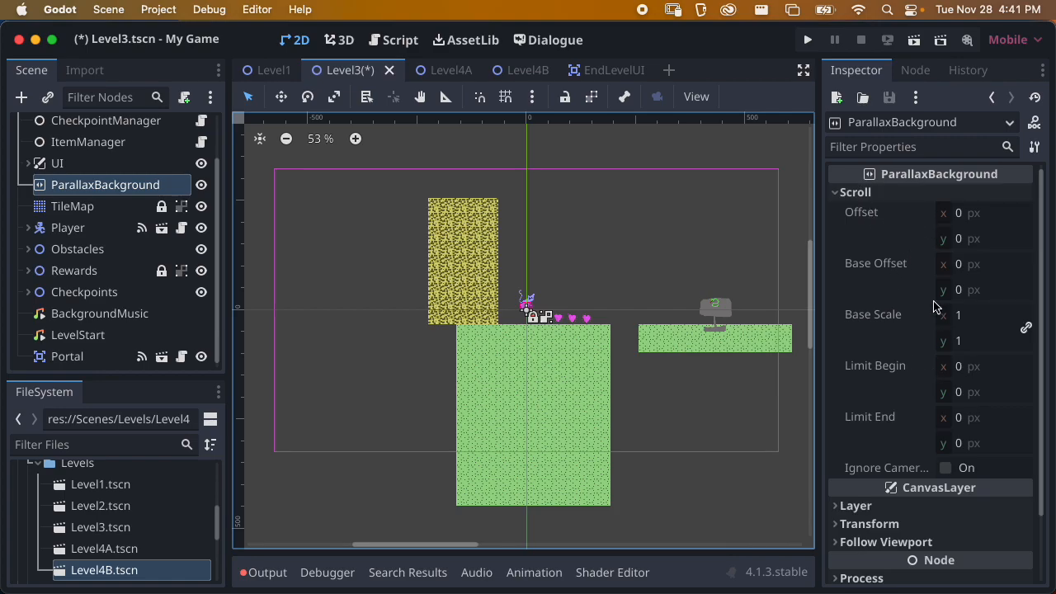
pyautogui.click(882, 192)
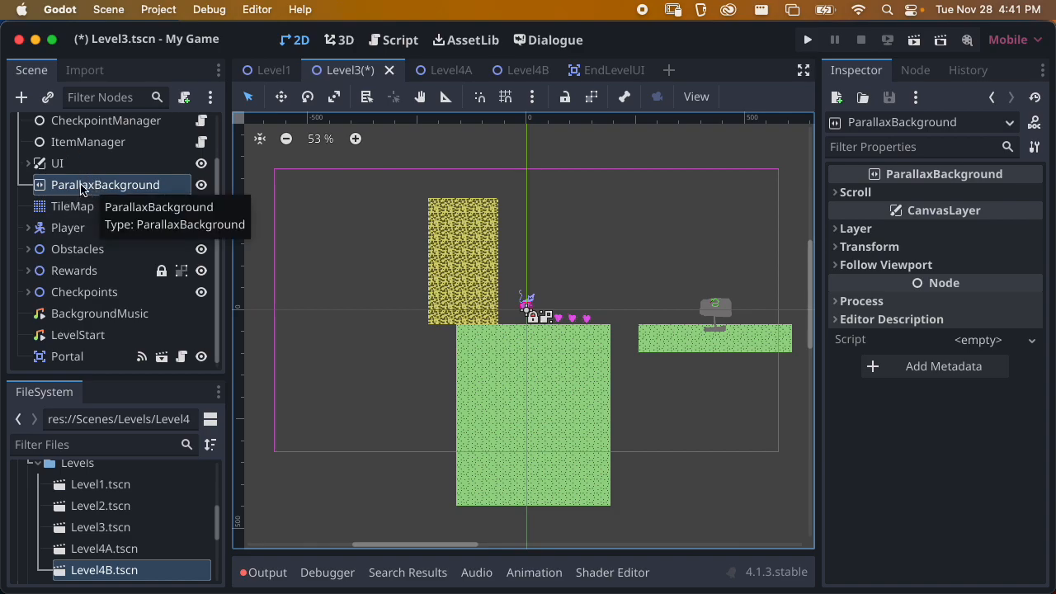
pyautogui.click(18, 98)
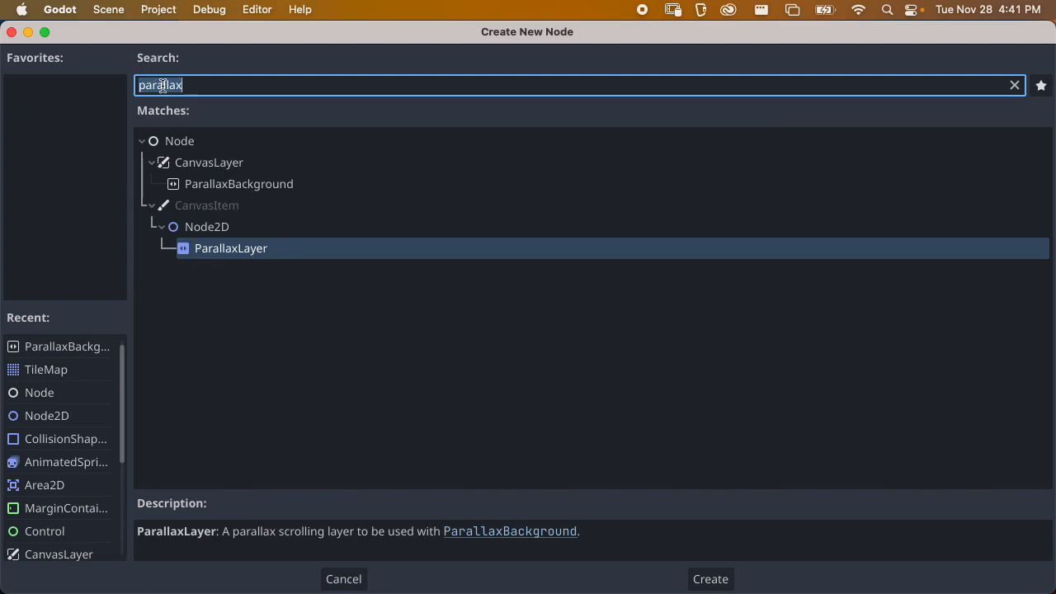
pyautogui.write('pa')
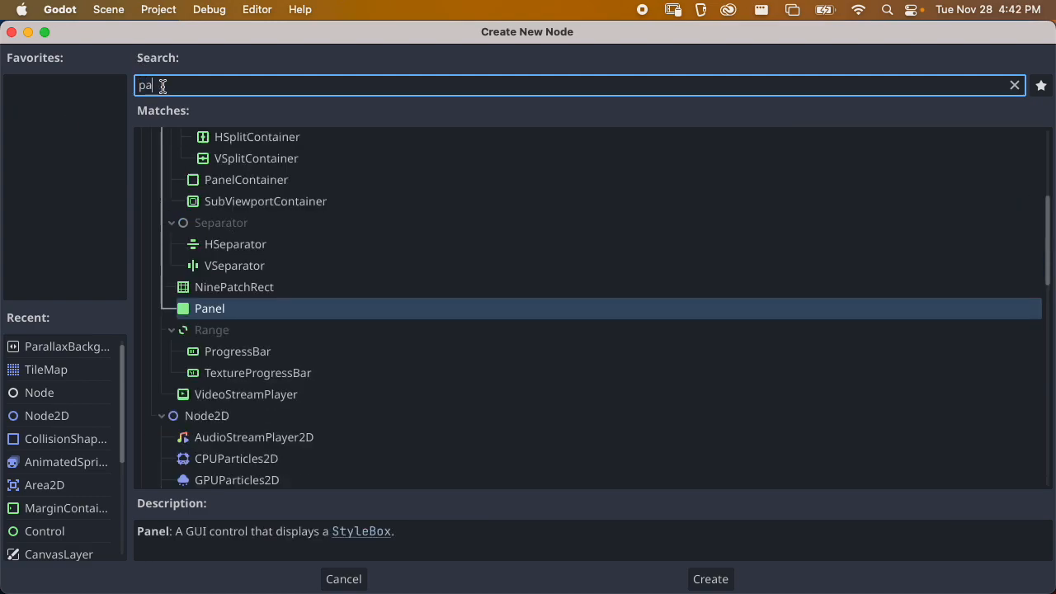
pyautogui.write('rall')
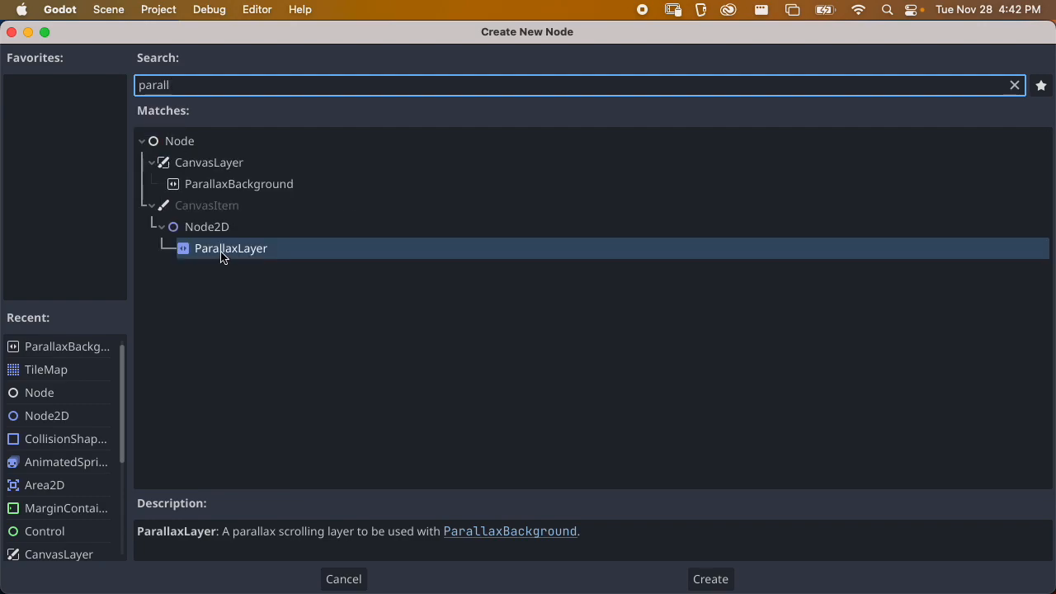
pyautogui.click(700, 579)
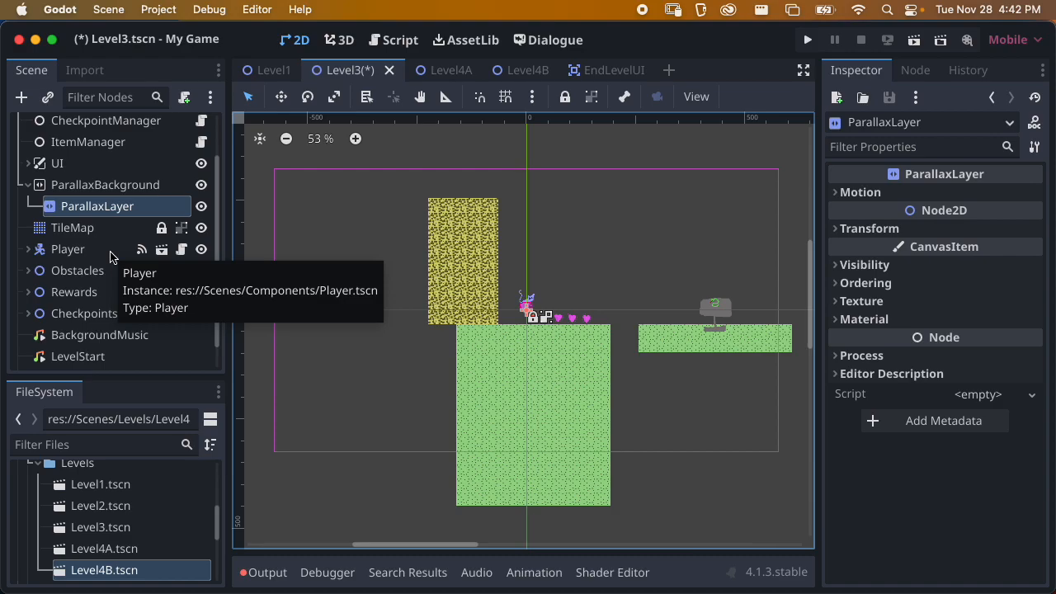
# Expand the ParallaxLayer's Motion properties and add a Sprite2D node as the layer's child.
pyautogui.click(881, 198)
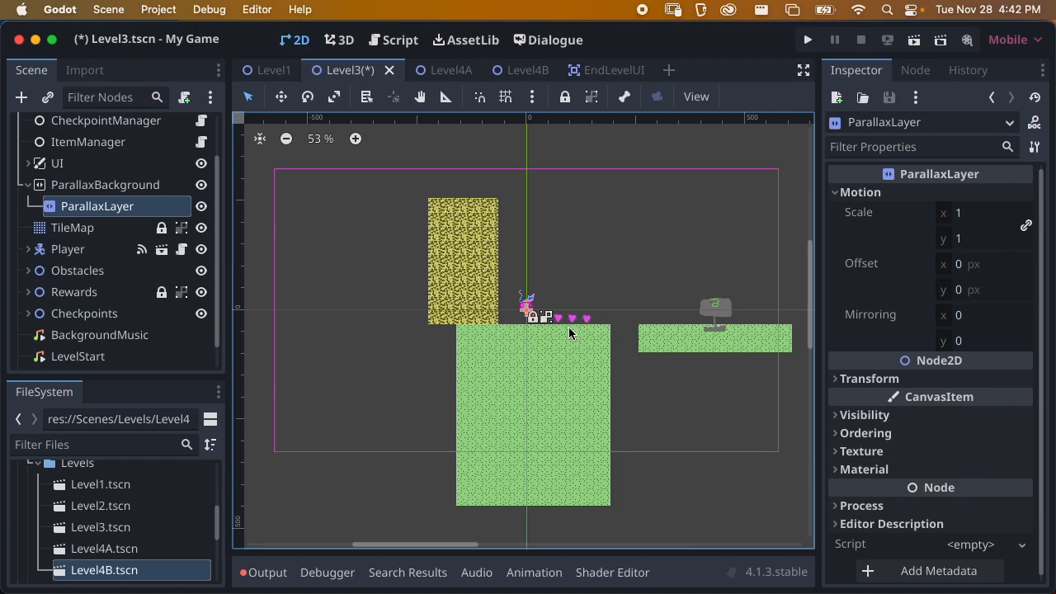
pyautogui.rightClick(111, 208)
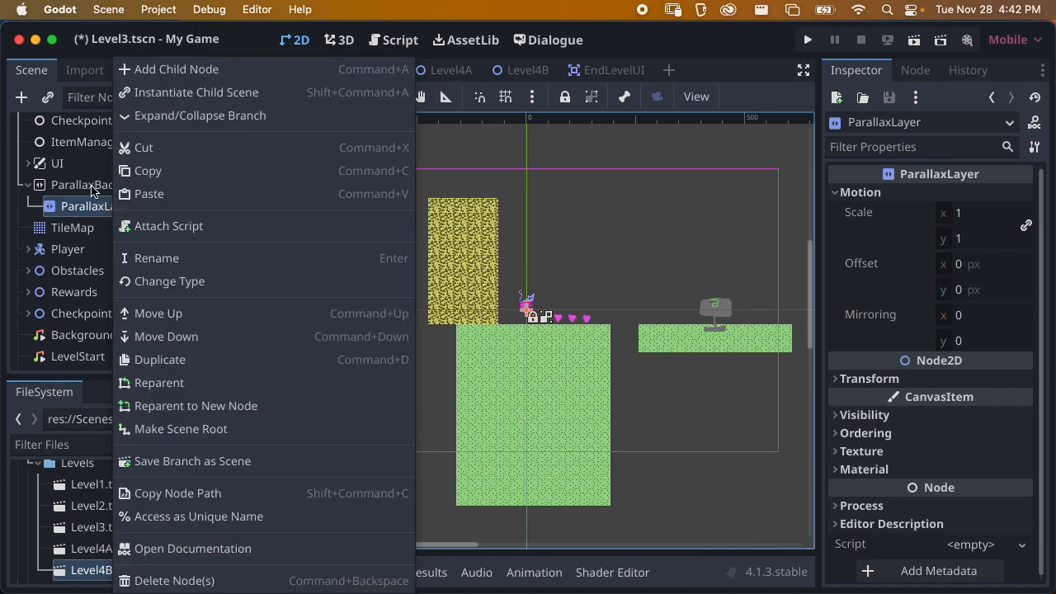
pyautogui.click(22, 97)
pyautogui.click(21, 97)
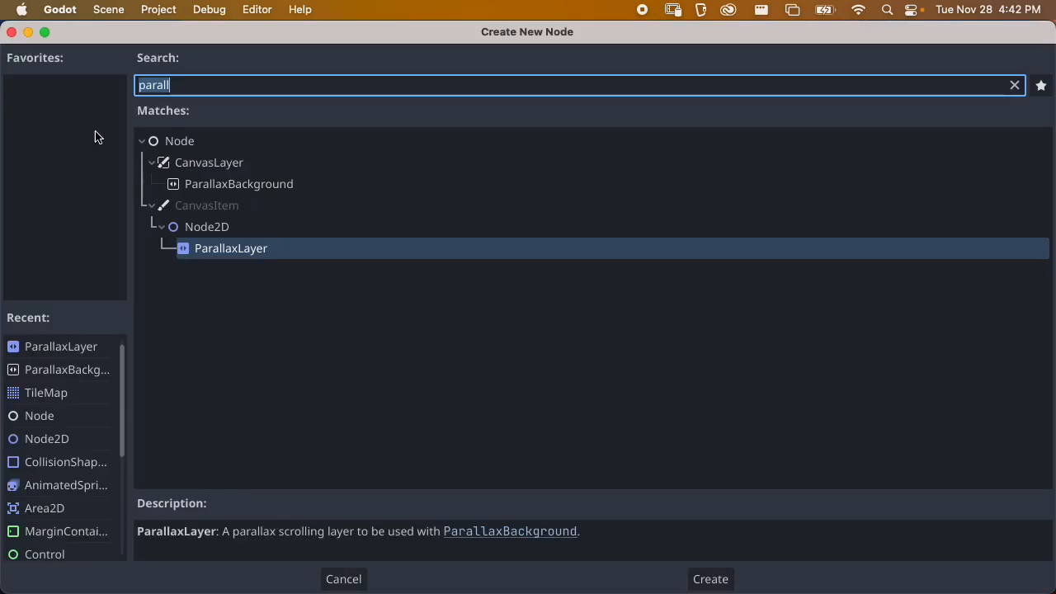
pyautogui.write('spite')
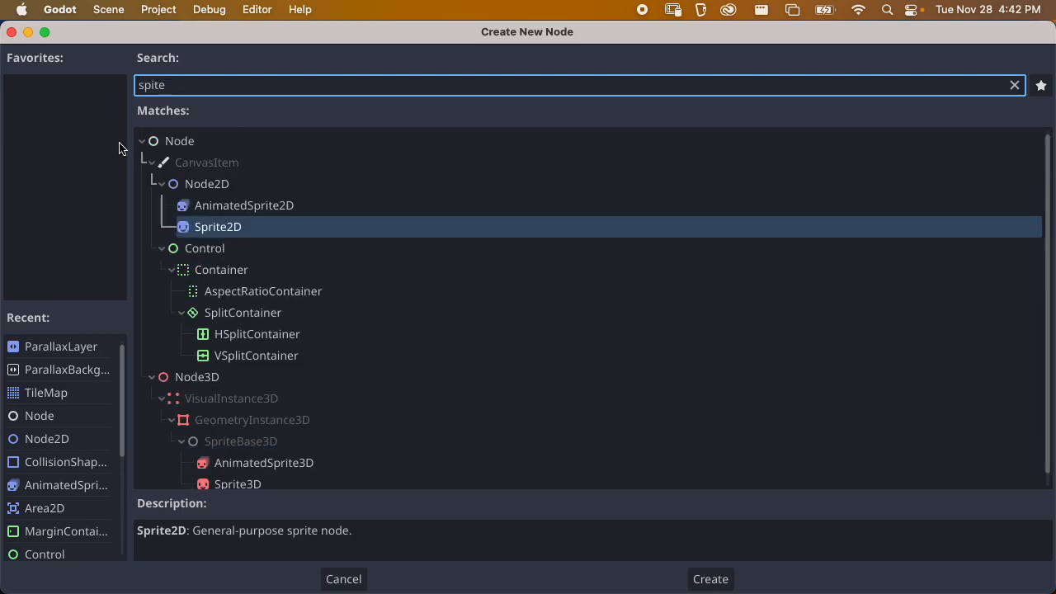
pyautogui.press('Return')
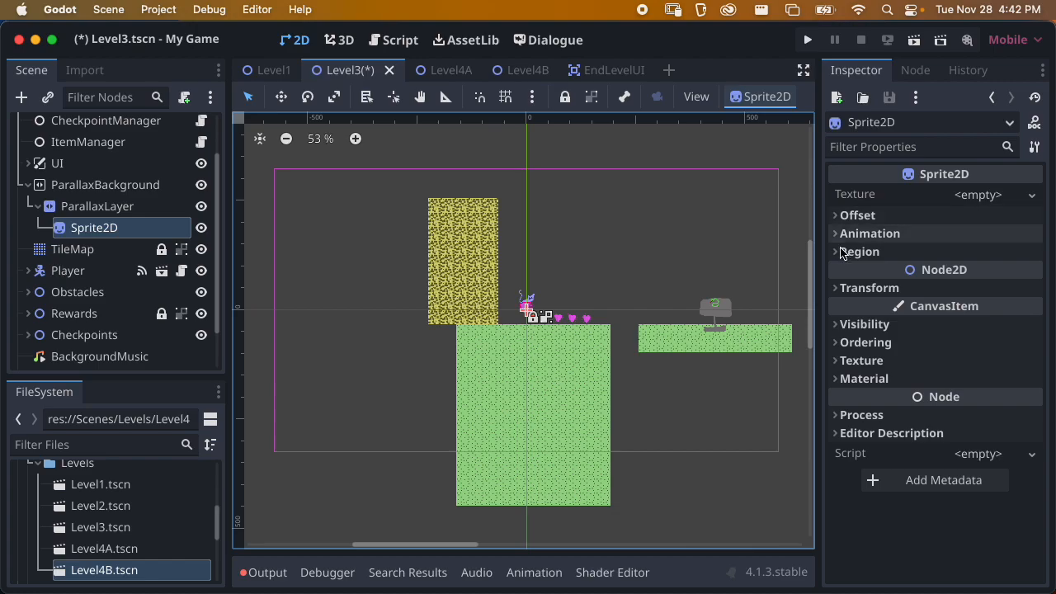
# Load background.png from the Sprites folder as the Sprite2D's texture.
pyautogui.click(975, 193)
pyautogui.click(862, 581)
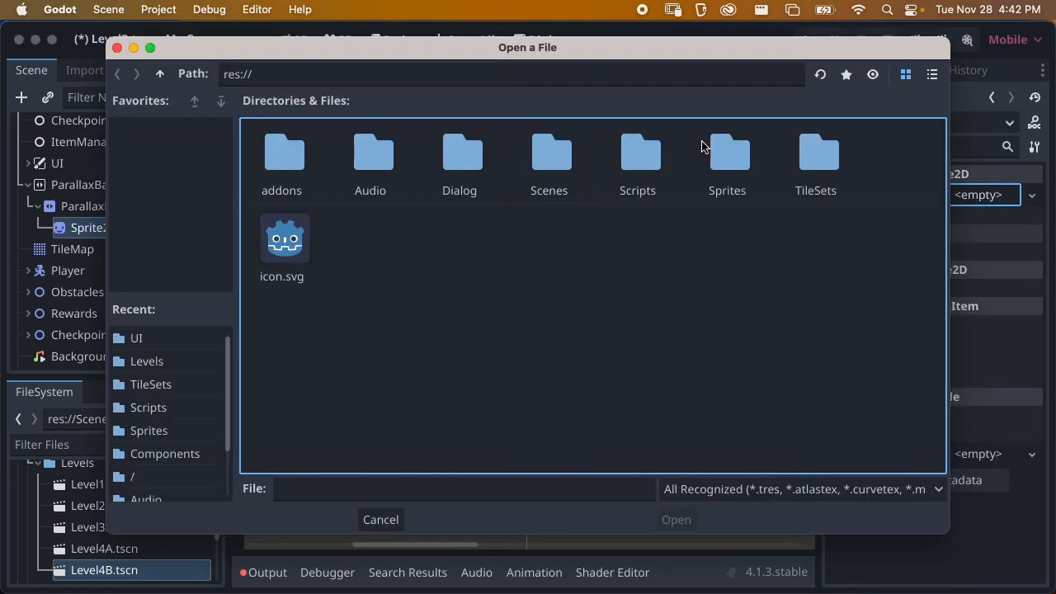
pyautogui.doubleClick(705, 147)
pyautogui.click(394, 191)
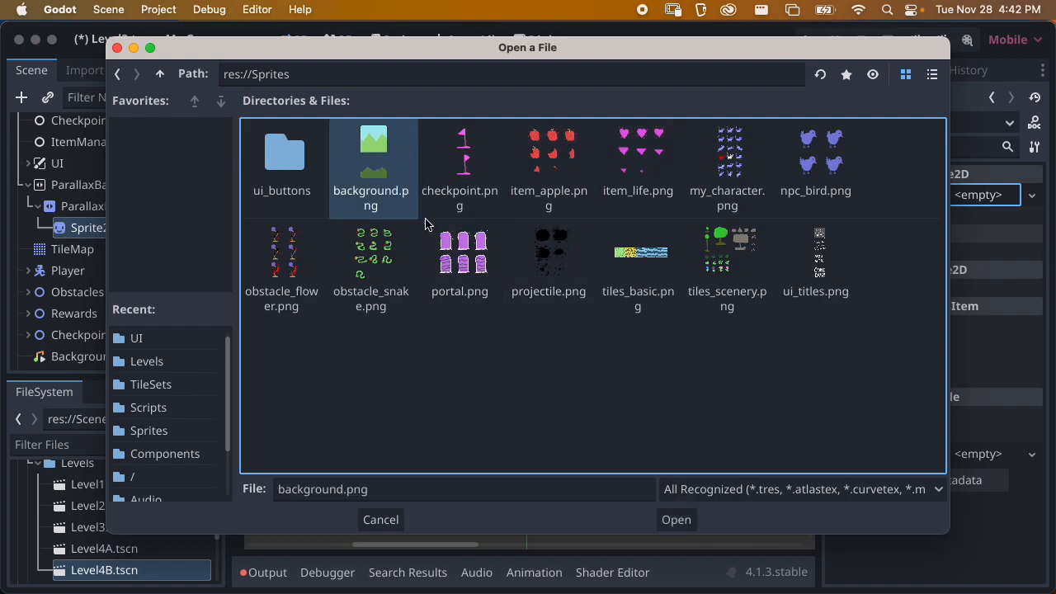
pyautogui.click(675, 519)
pyautogui.scroll(-5, 581, 284)
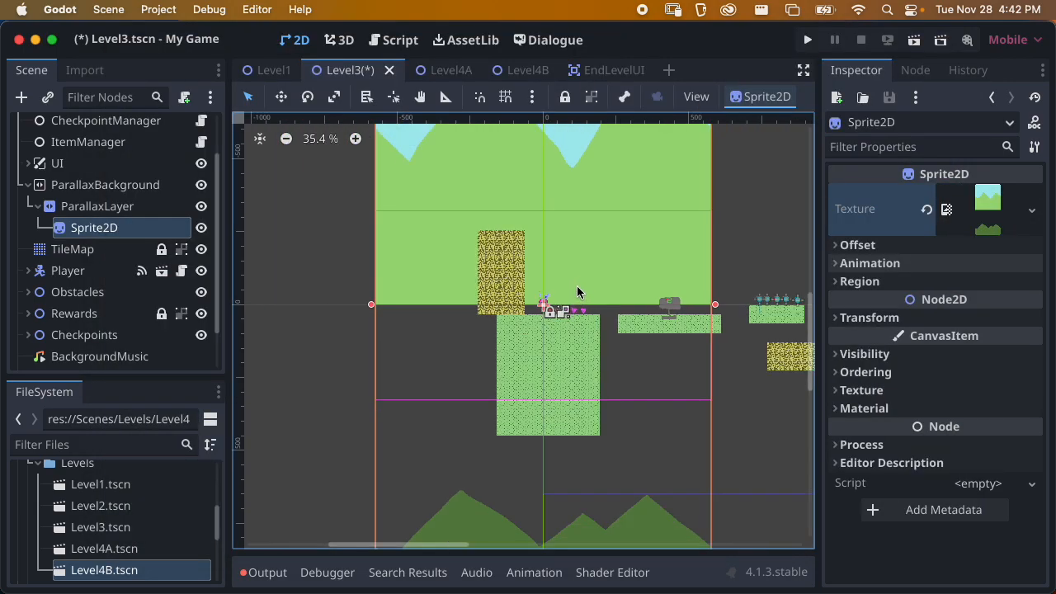
pyautogui.scroll(-1, 584, 282)
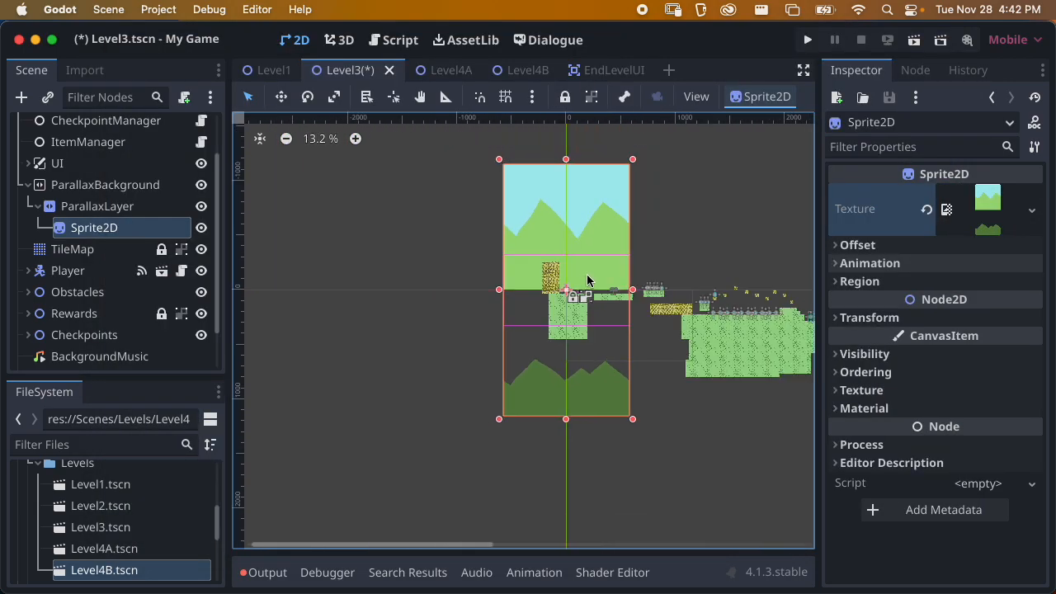
# Expand the Sprite2D's Animation properties and set Vframes to 2 so the texture splits into two vertical frames.
pyautogui.click(870, 263)
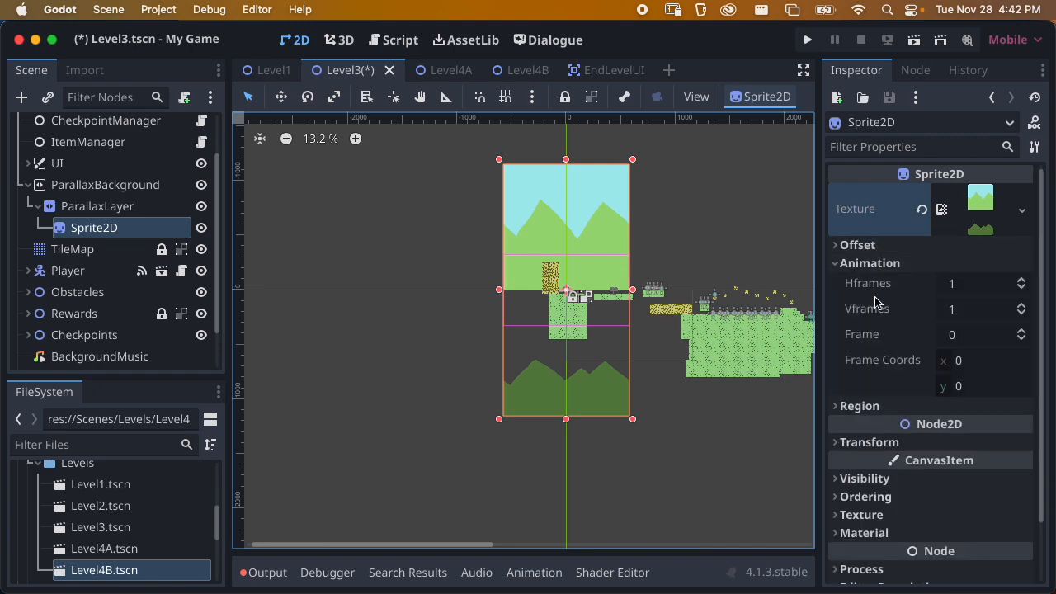
pyautogui.click(1022, 281)
pyautogui.click(1023, 289)
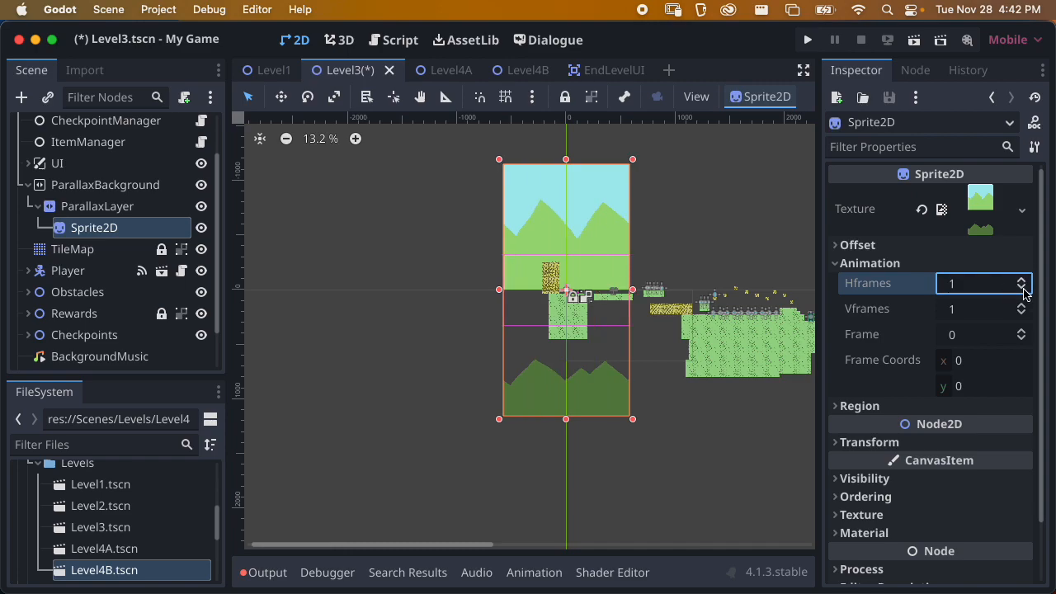
pyautogui.click(1022, 307)
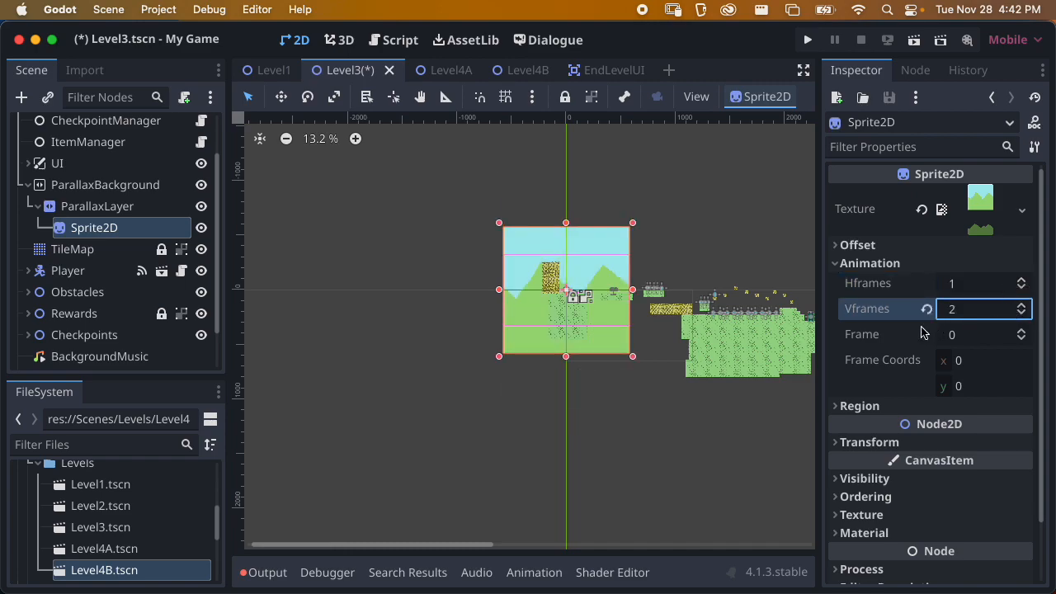
# Preview the sprite's other frame, return Frame to 0, and save the Level3 scene.
pyautogui.click(1022, 330)
pyautogui.click(1021, 339)
pyautogui.click(1020, 326)
pyautogui.click(1024, 341)
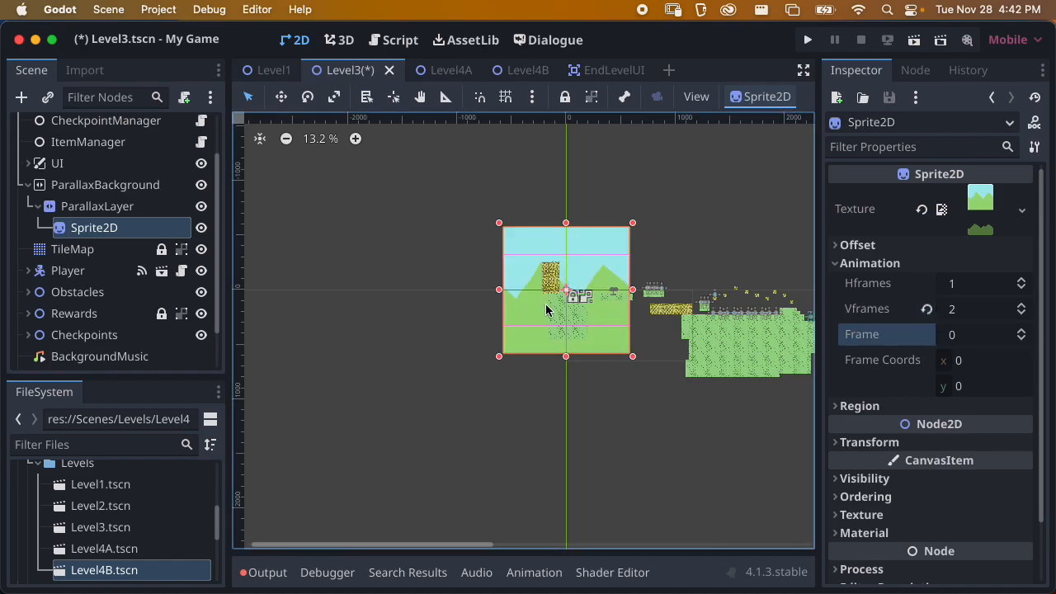
pyautogui.scroll(8, 551, 309)
pyautogui.scroll(-1, 522, 375)
pyautogui.scroll(2, 520, 371)
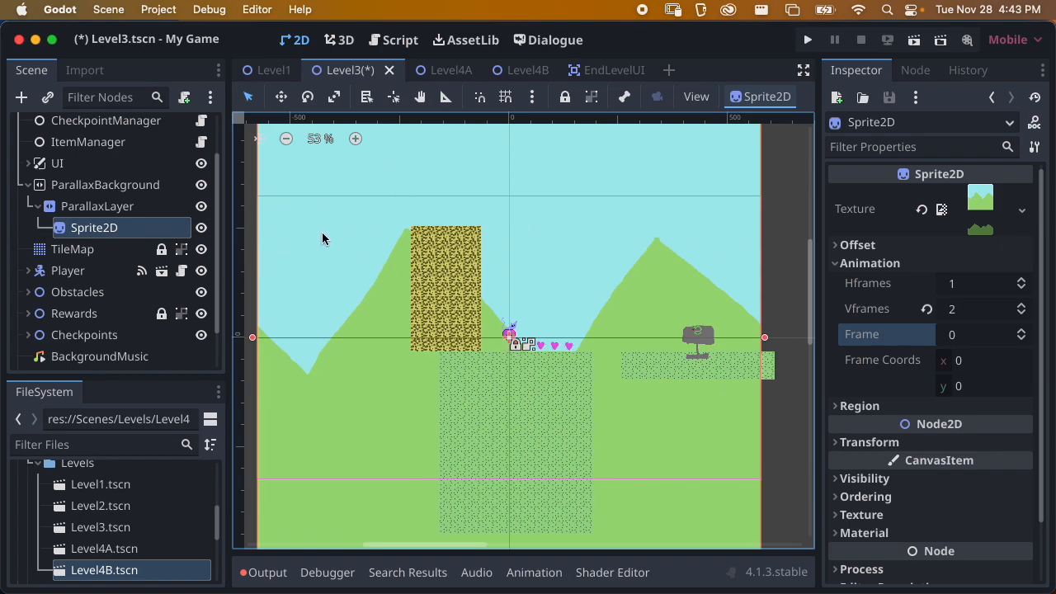
pyautogui.press('super+s')
# Select the ParallaxLayer and run the current scene, moving and jumping the cat both ways to test the background's scrolling.
pyautogui.click(130, 207)
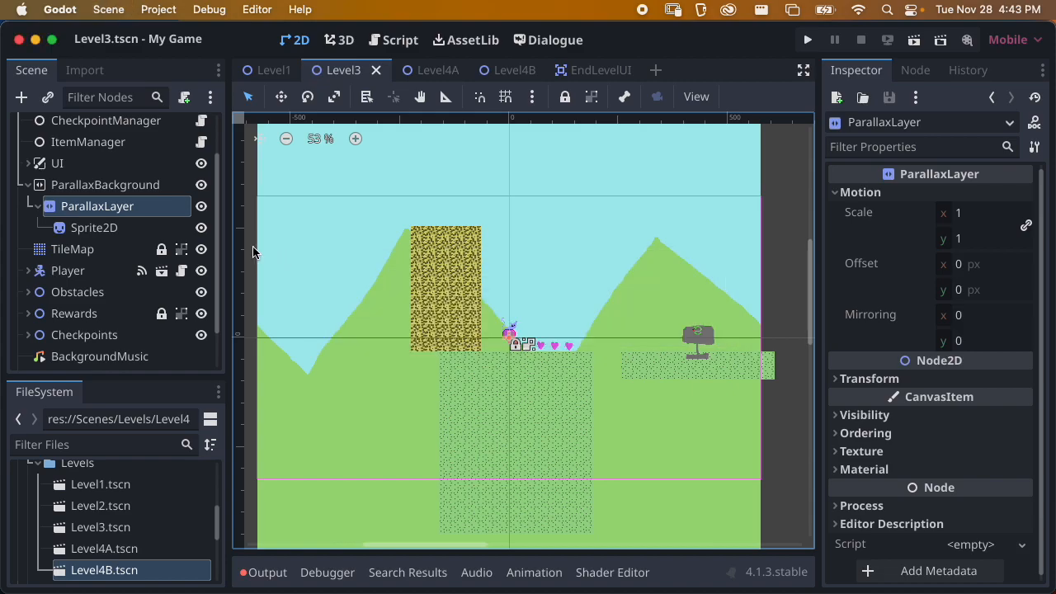
pyautogui.scroll(-3, 391, 279)
pyautogui.scroll(2, 391, 278)
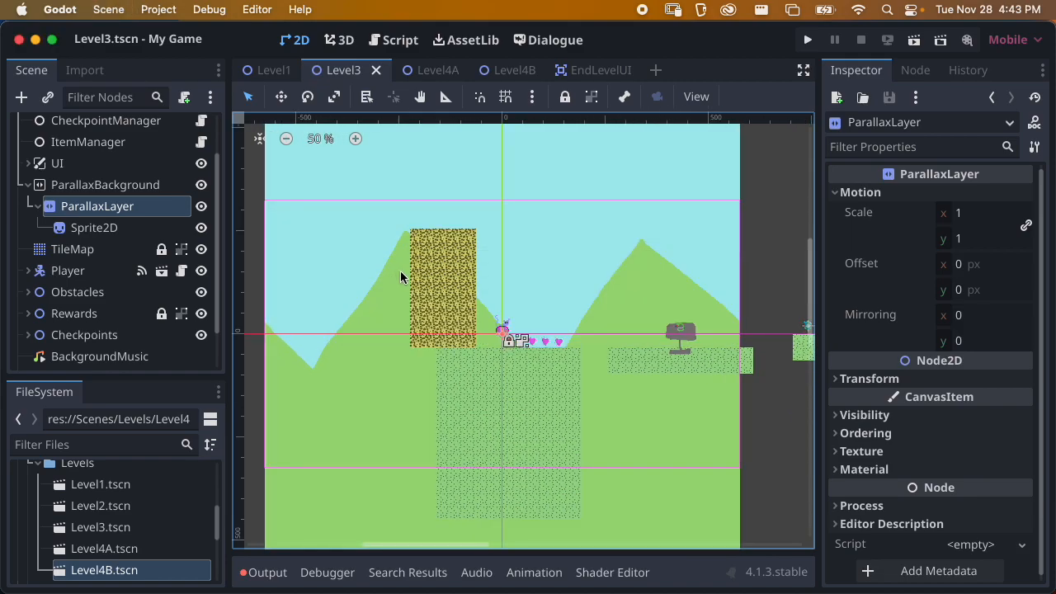
pyautogui.click(915, 41)
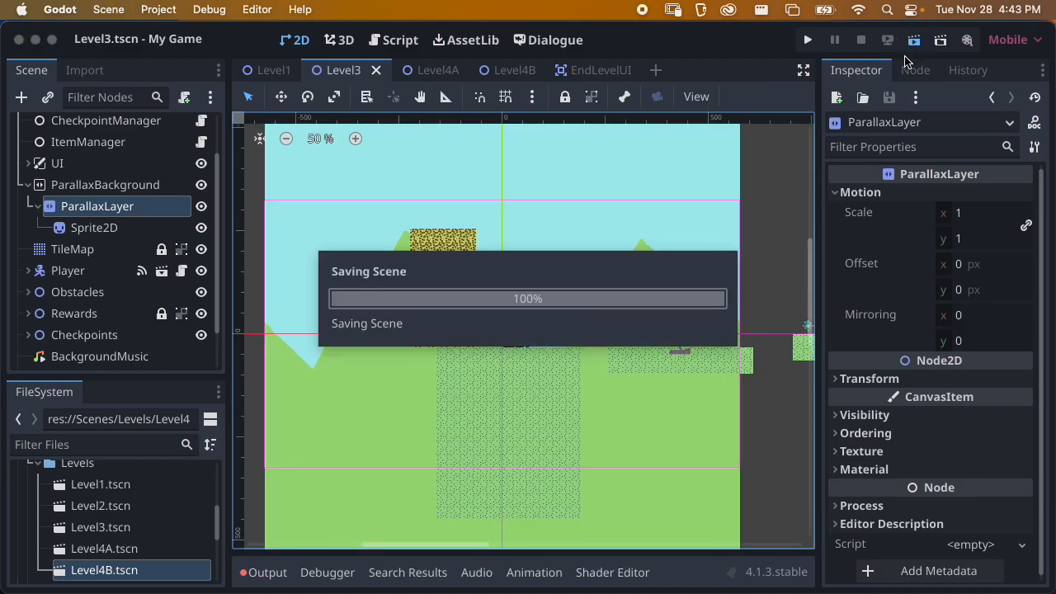
pyautogui.press('Right')
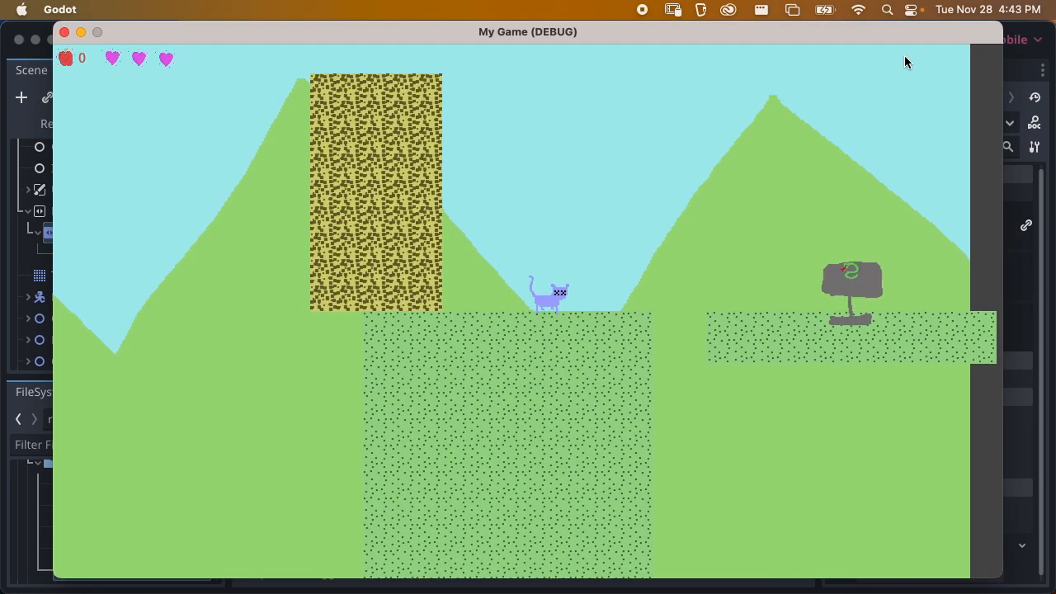
pyautogui.press('Left')
pyautogui.press('Right')
pyautogui.press('space')
pyautogui.press('Right')
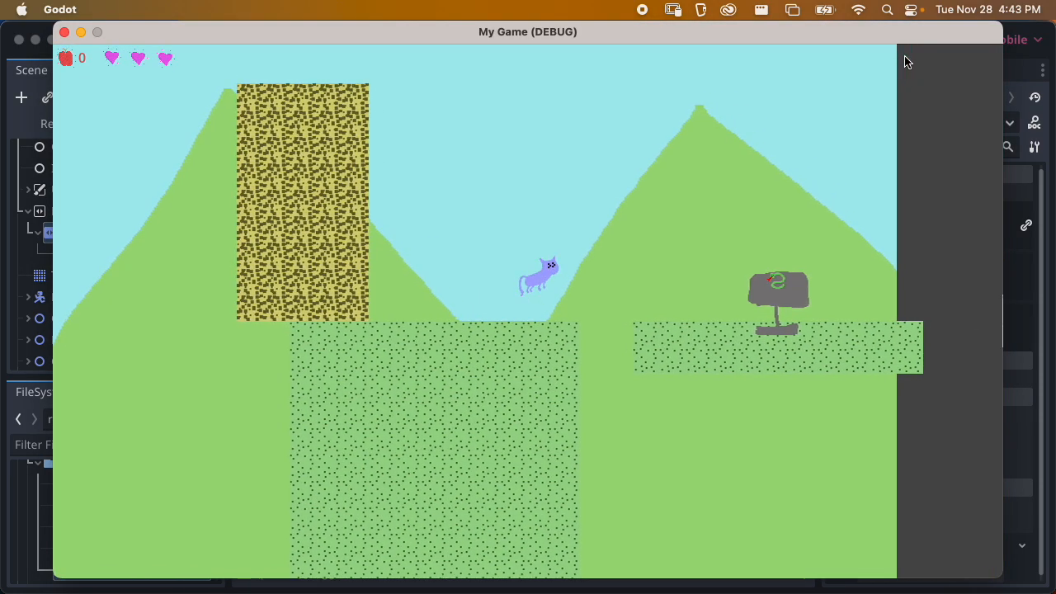
pyautogui.press('space')
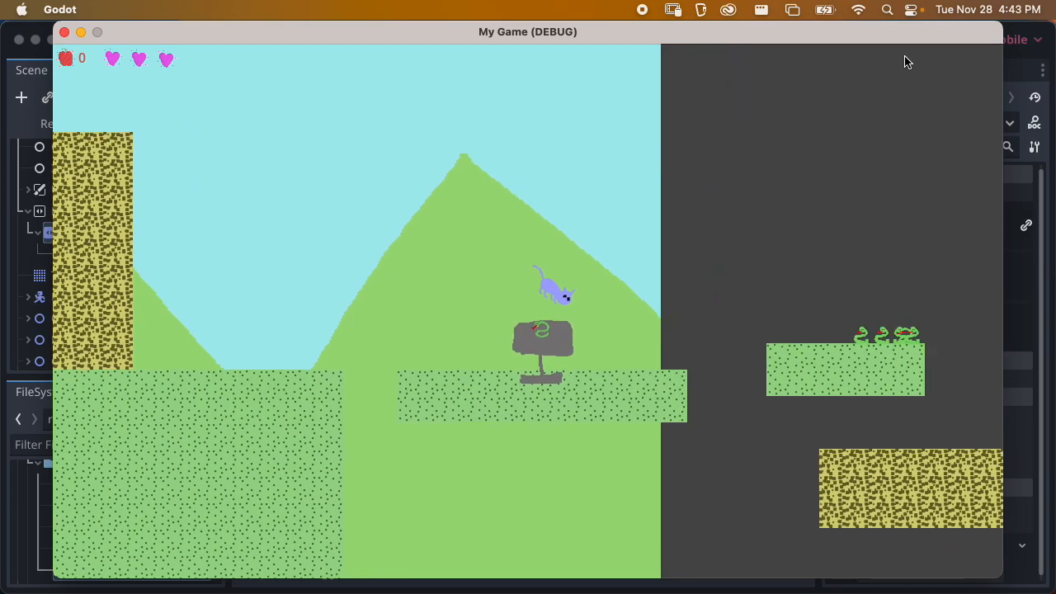
pyautogui.press('Left')
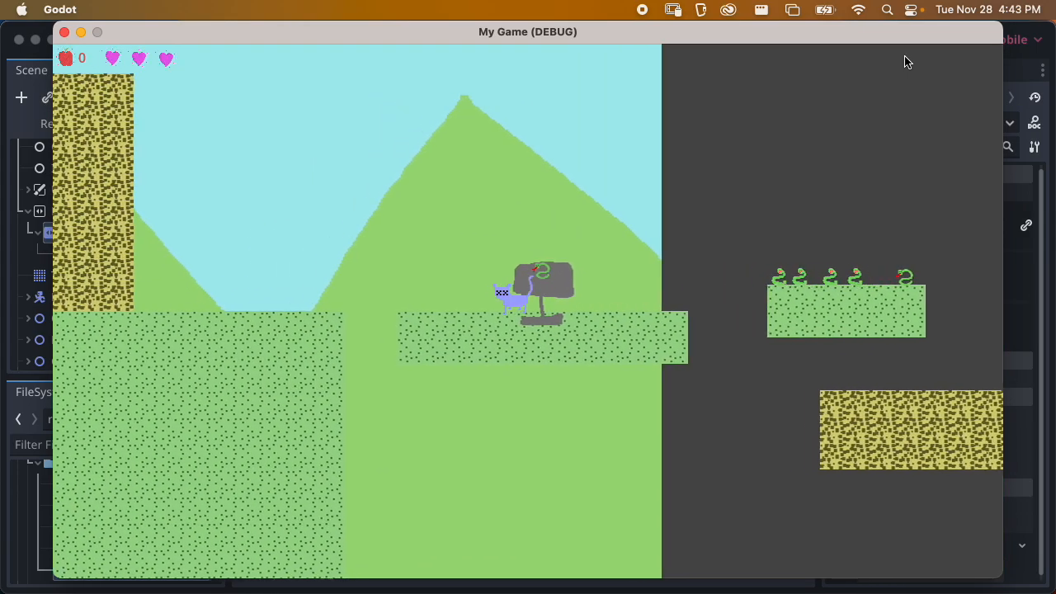
pyautogui.press('space')
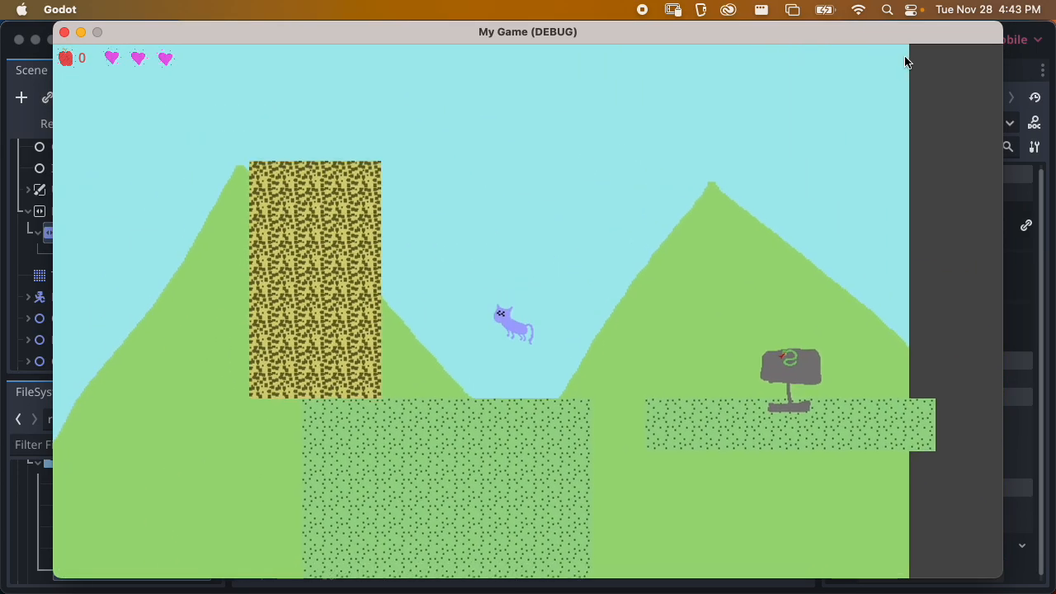
pyautogui.press('space')
pyautogui.press('Right')
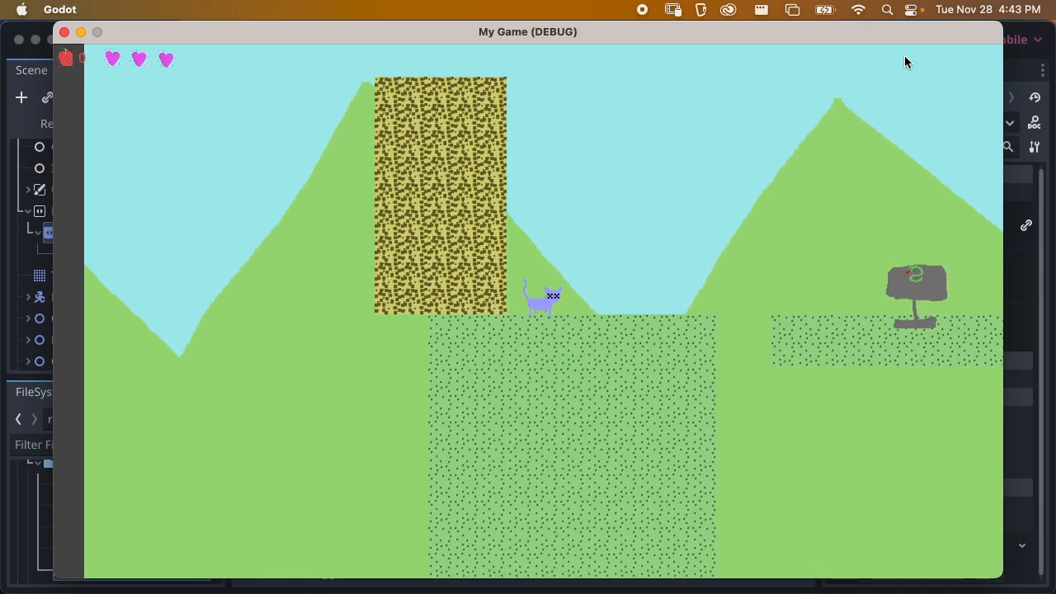
pyautogui.press('space')
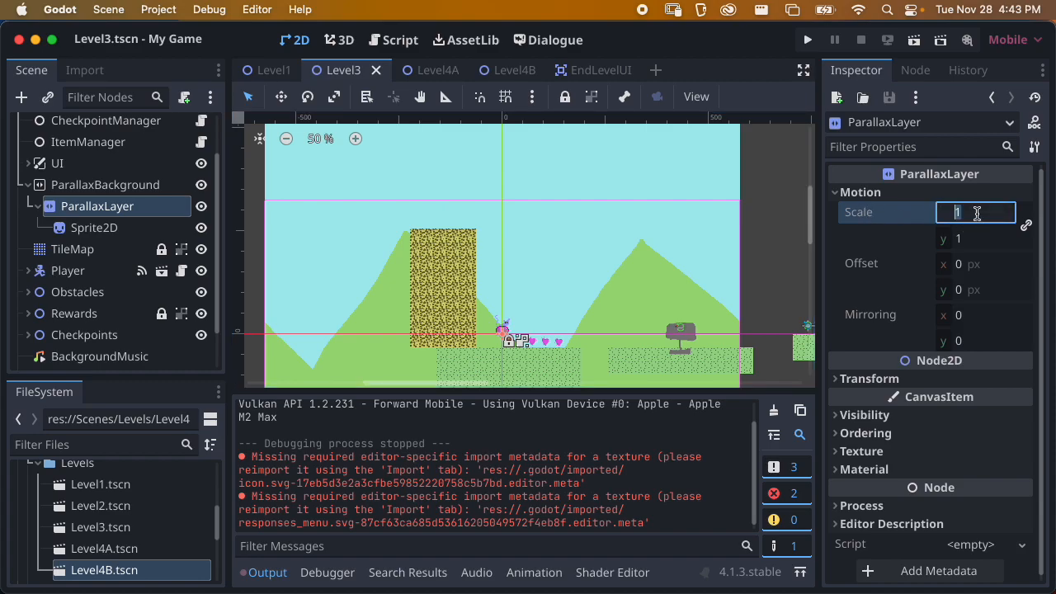
# Set the ParallaxLayer's Motion Scale to 0 on both x and y.
pyautogui.click(986, 238)
pyautogui.write('0')
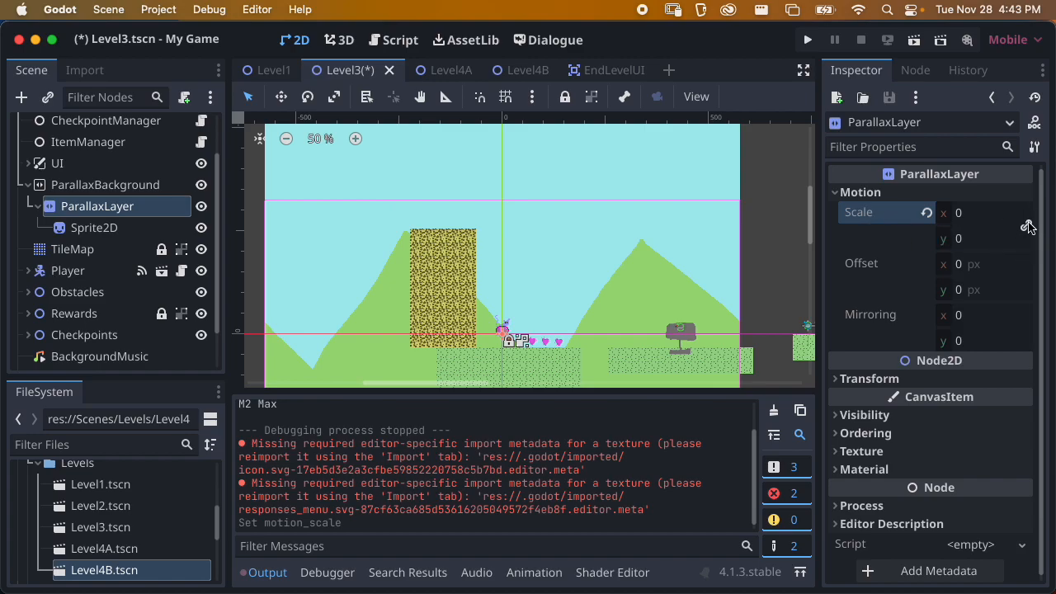
# Run the scene with the zero motion scale, move and jump the cat around to check the background, and close the game.
pyautogui.click(913, 41)
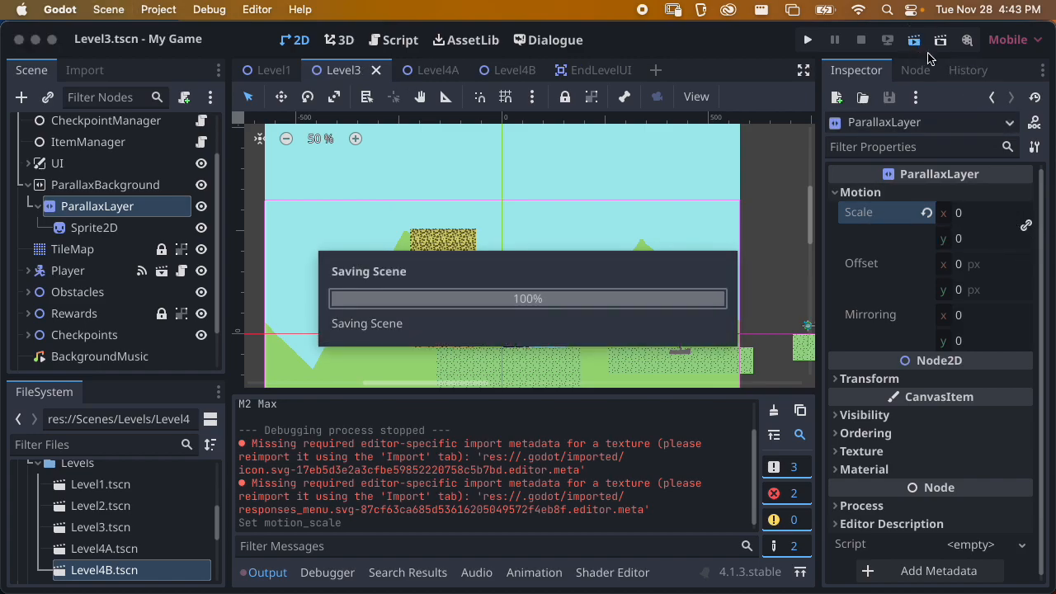
pyautogui.press('Right')
pyautogui.press('Left')
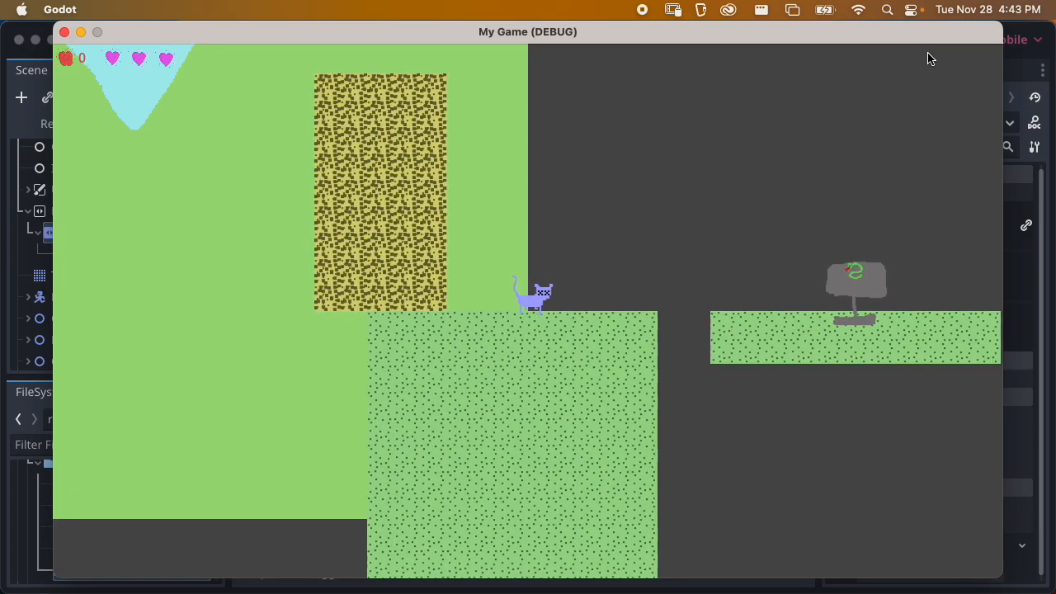
pyautogui.press('Right')
pyautogui.press('Left')
pyautogui.press('Right')
pyautogui.press('Right')
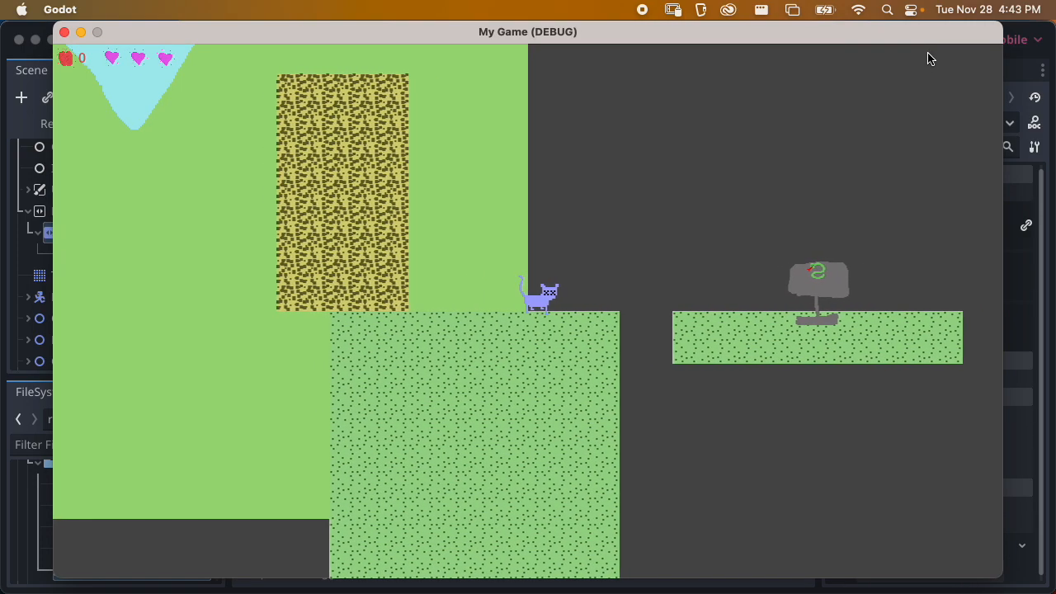
pyautogui.press('space')
pyautogui.press('Right')
pyautogui.press('Left')
pyautogui.press('Right')
pyautogui.press('space')
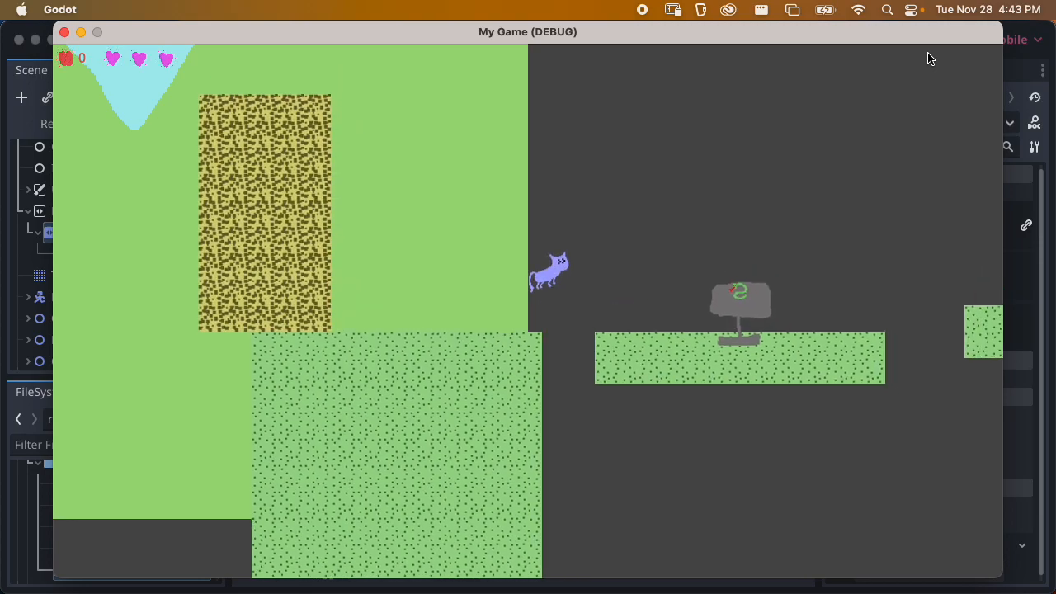
pyautogui.press('space')
pyautogui.press('Right')
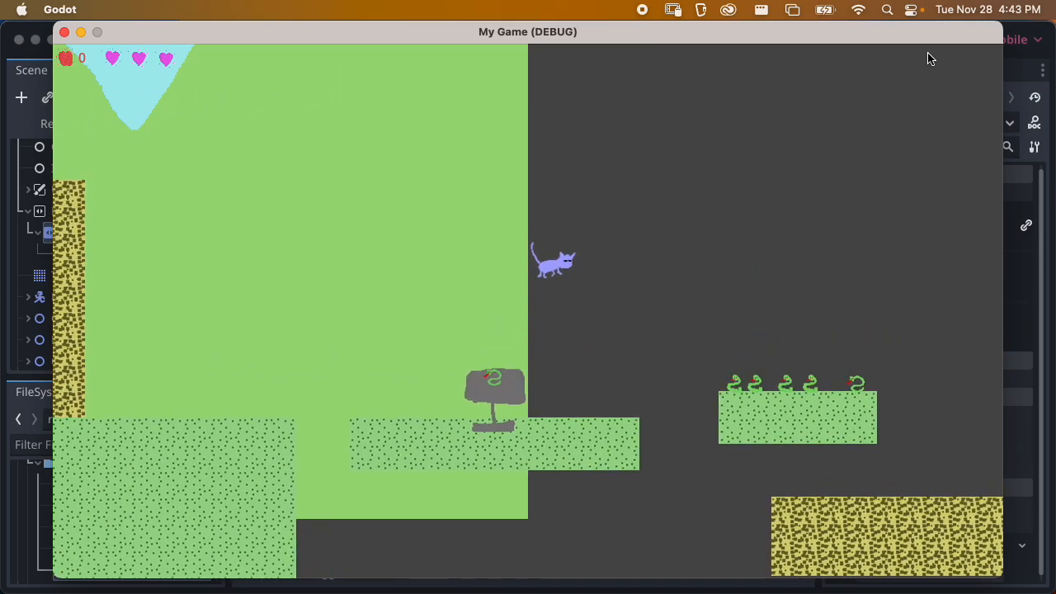
pyautogui.press('Left')
pyautogui.press('space')
pyautogui.press('Left')
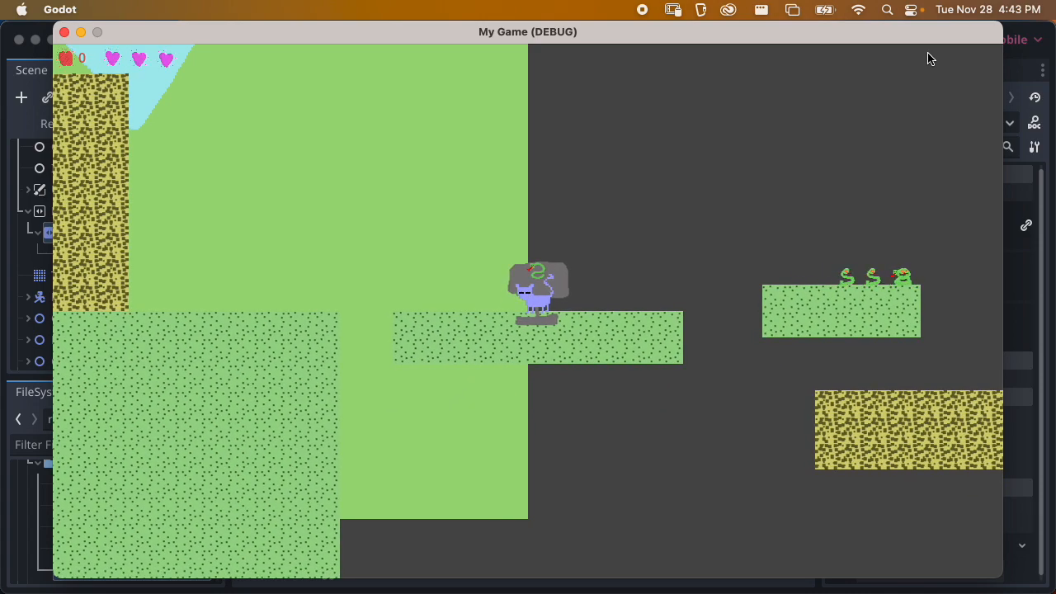
pyautogui.click(65, 34)
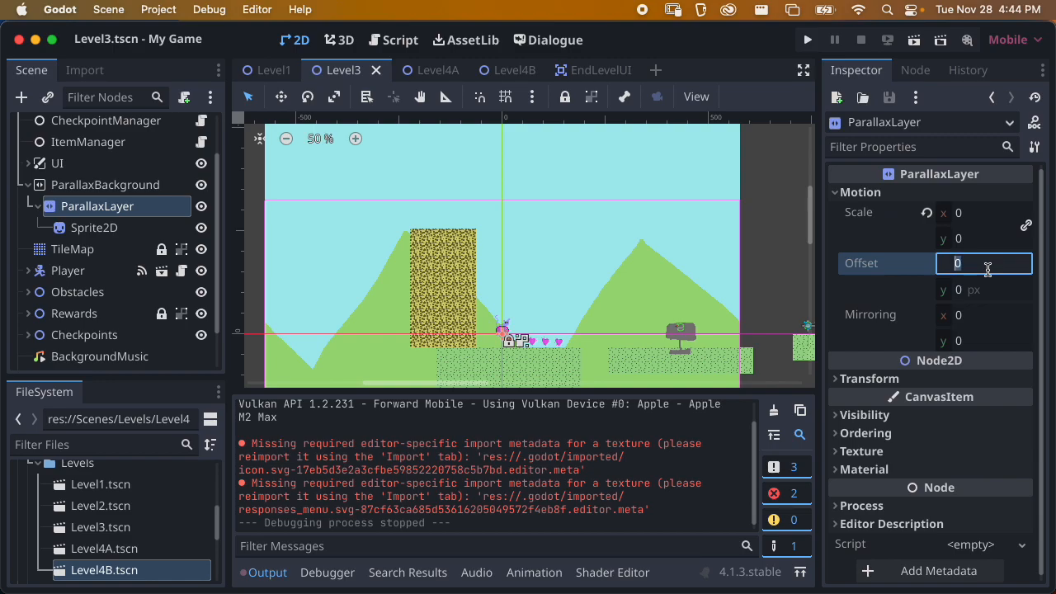
# Check the 1152 / 2 calculation in Chrome and set the ParallaxLayer's Motion Offset to 576 px on both x and y in Godot.
pyautogui.press('super+Tab')
pyautogui.press('super+Tab')
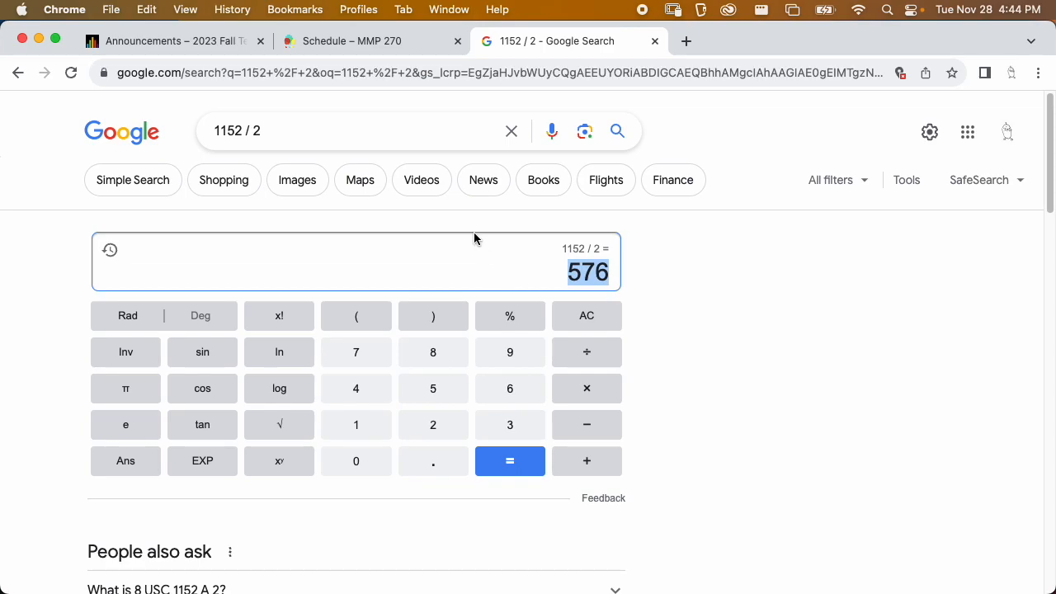
pyautogui.press('super+Tab')
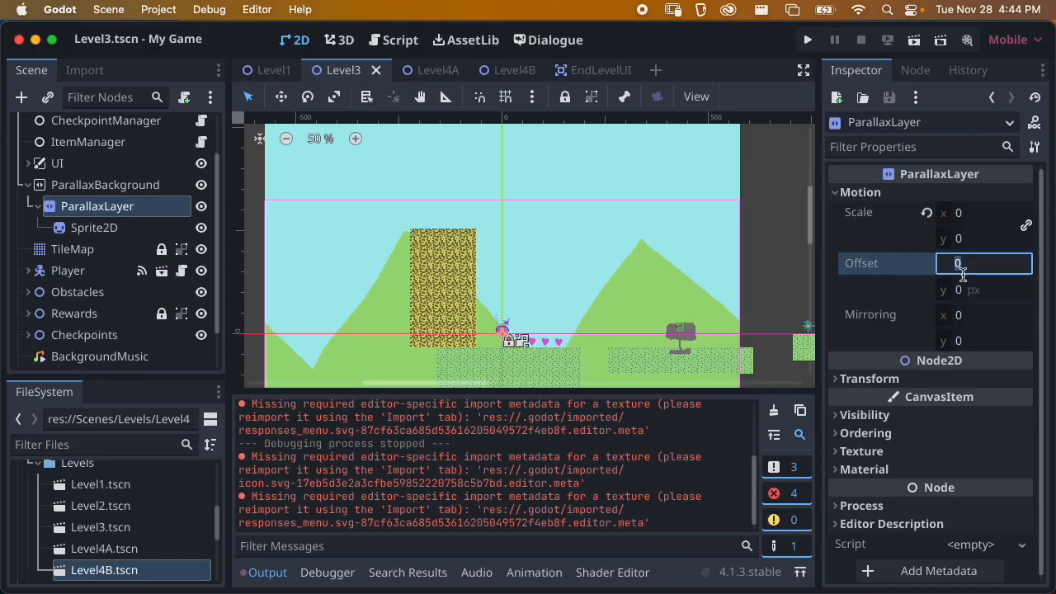
pyautogui.press('Return')
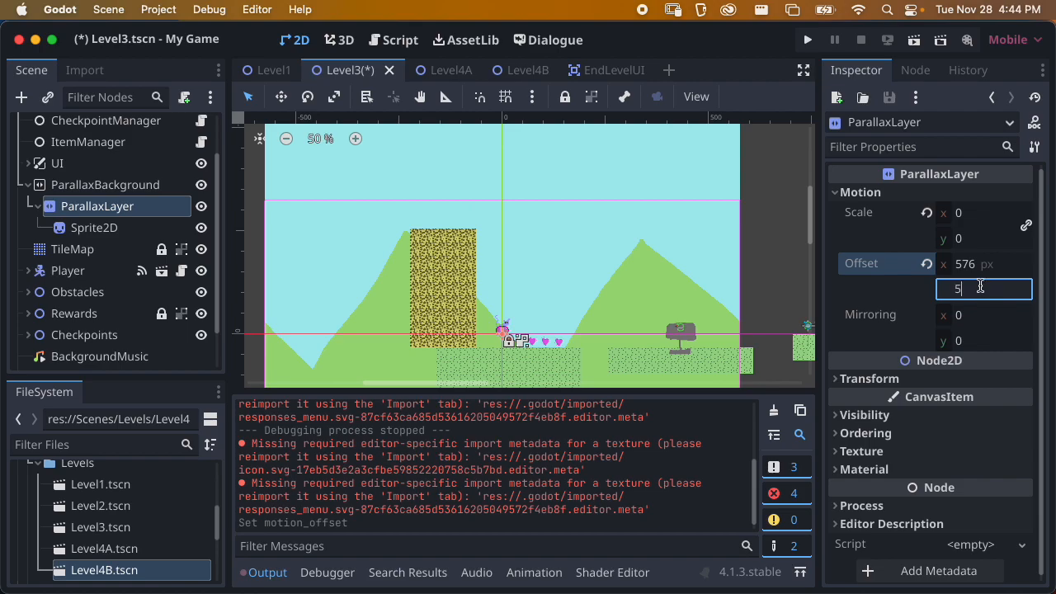
pyautogui.press('Return')
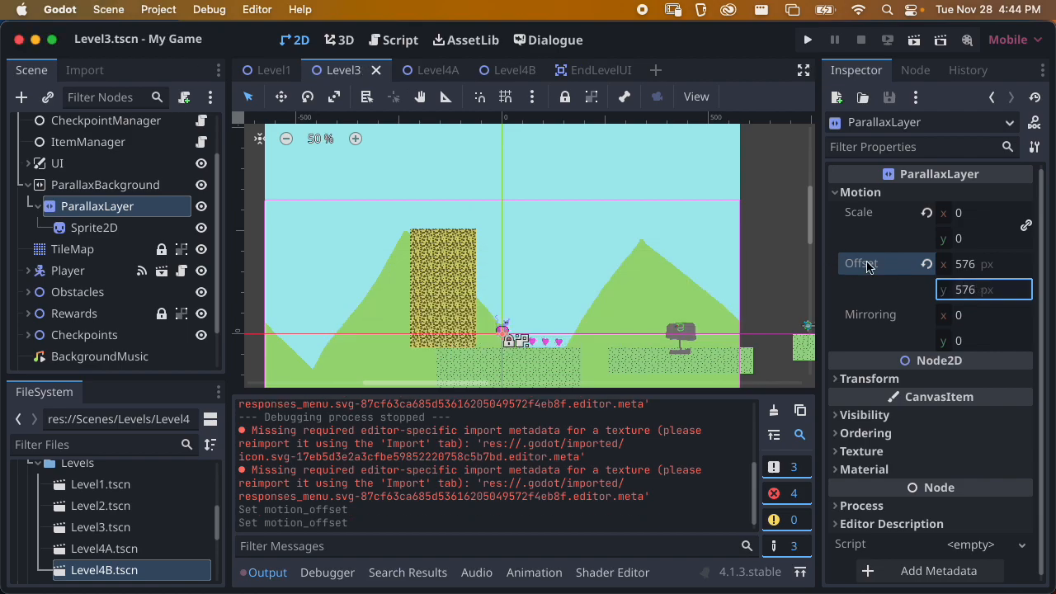
# Run the scene with the new motion offset and move and jump the cat between platforms to check the background's position.
pyautogui.click(911, 48)
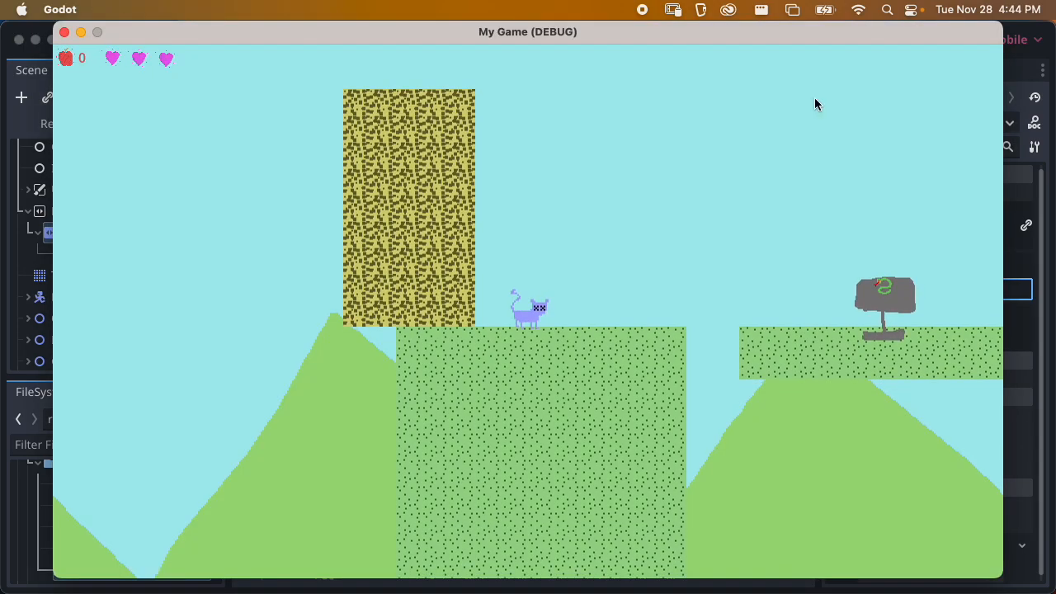
pyautogui.press('Right')
pyautogui.press('Left')
pyautogui.press('space')
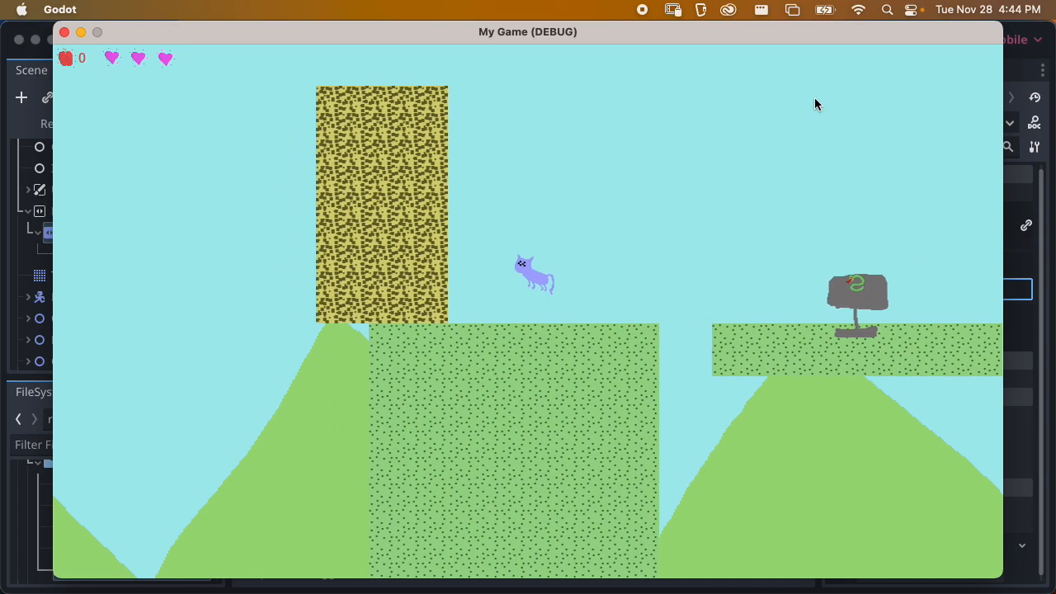
pyautogui.press('Right')
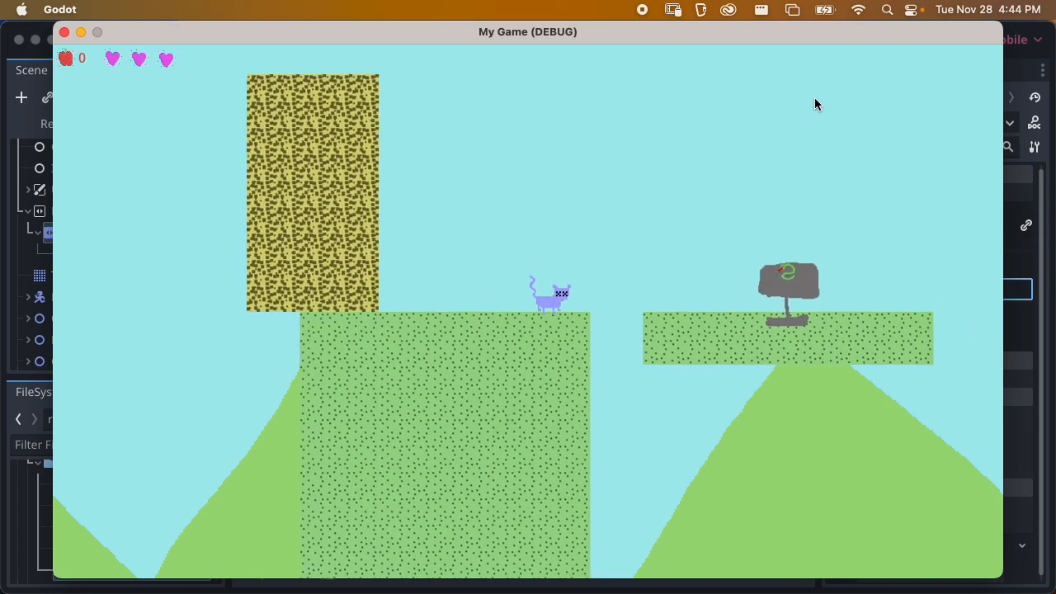
pyautogui.press('space')
pyautogui.press('Right')
pyautogui.press('space')
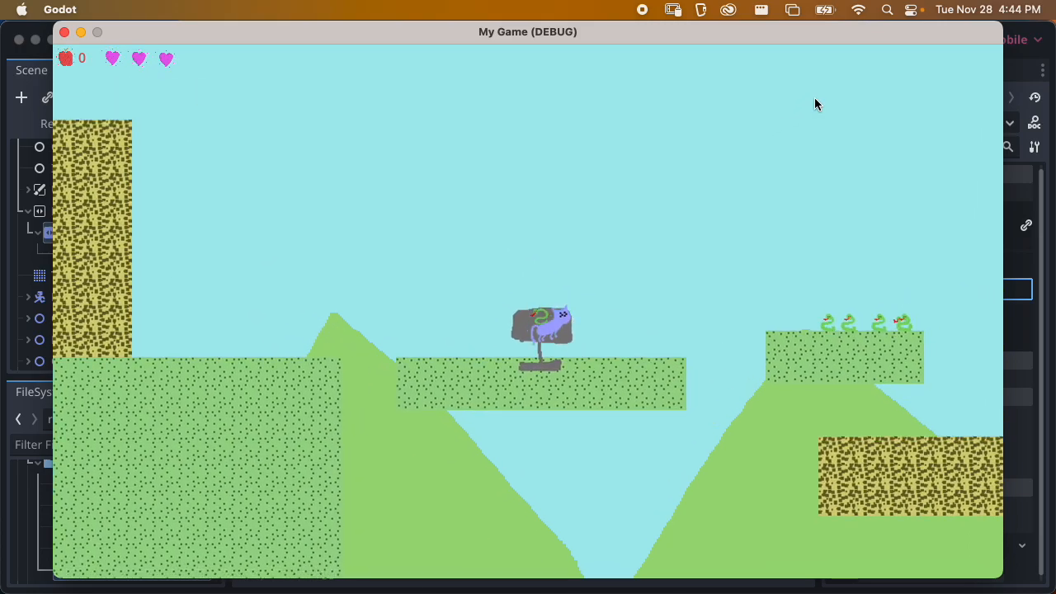
pyautogui.press('Left')
pyautogui.press('Left')
pyautogui.press('space')
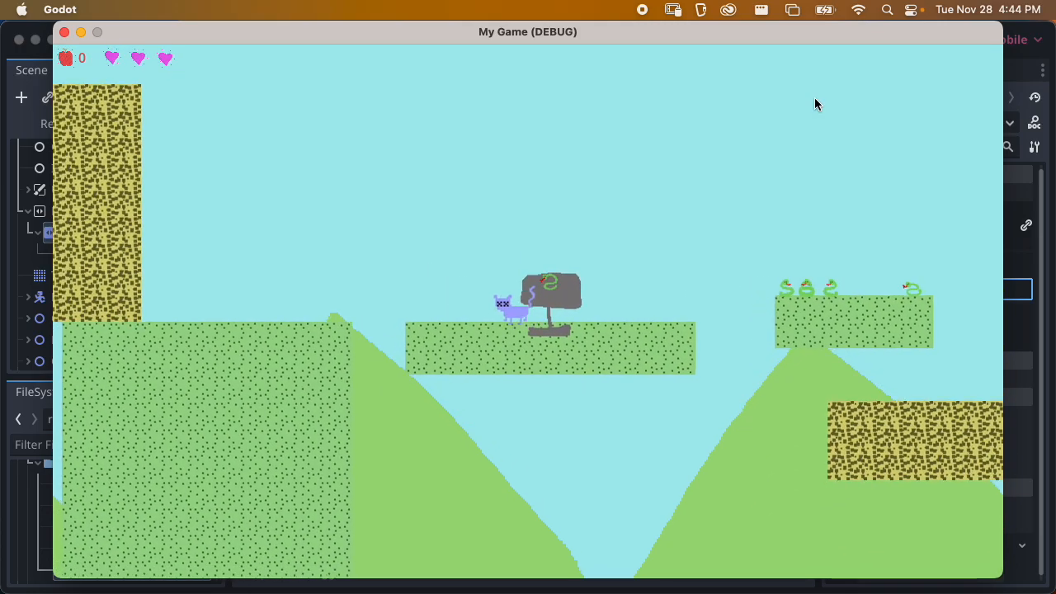
pyautogui.press('space')
pyautogui.press('Left')
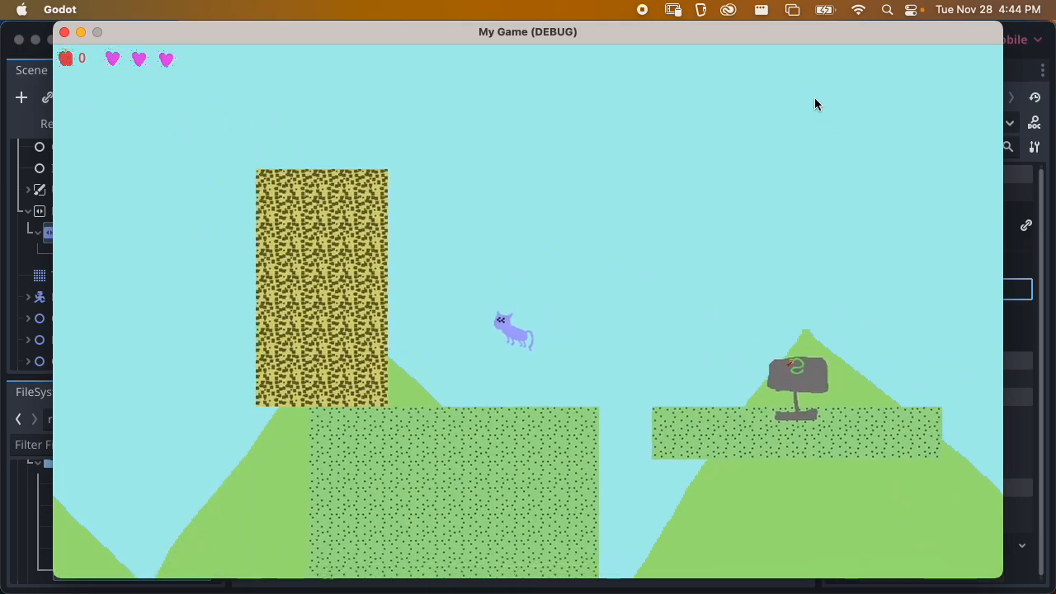
pyautogui.press('space')
pyautogui.press('Right')
pyautogui.press('space')
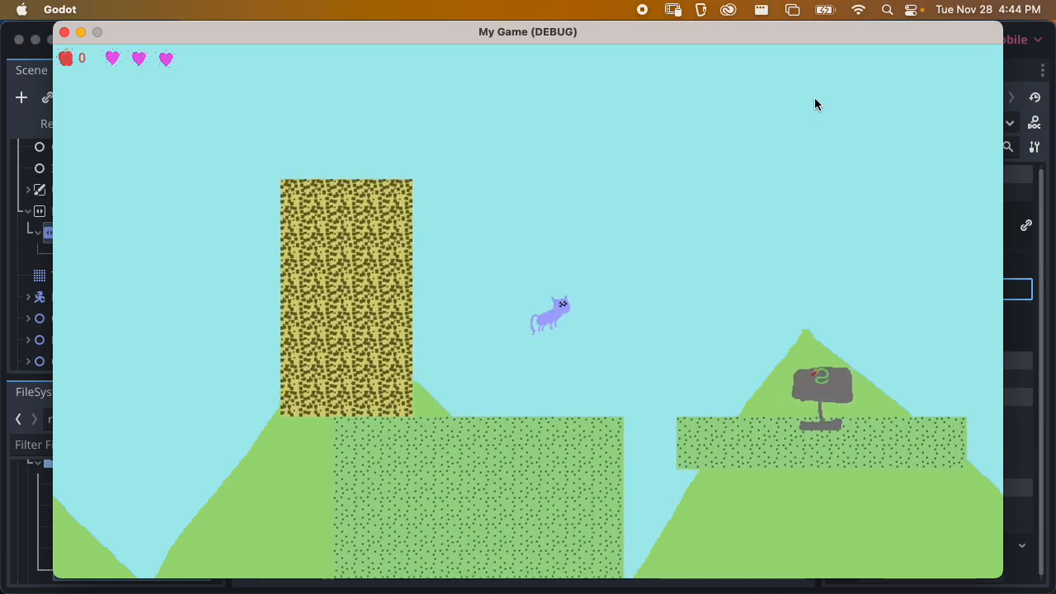
pyautogui.press('space')
pyautogui.press('Right')
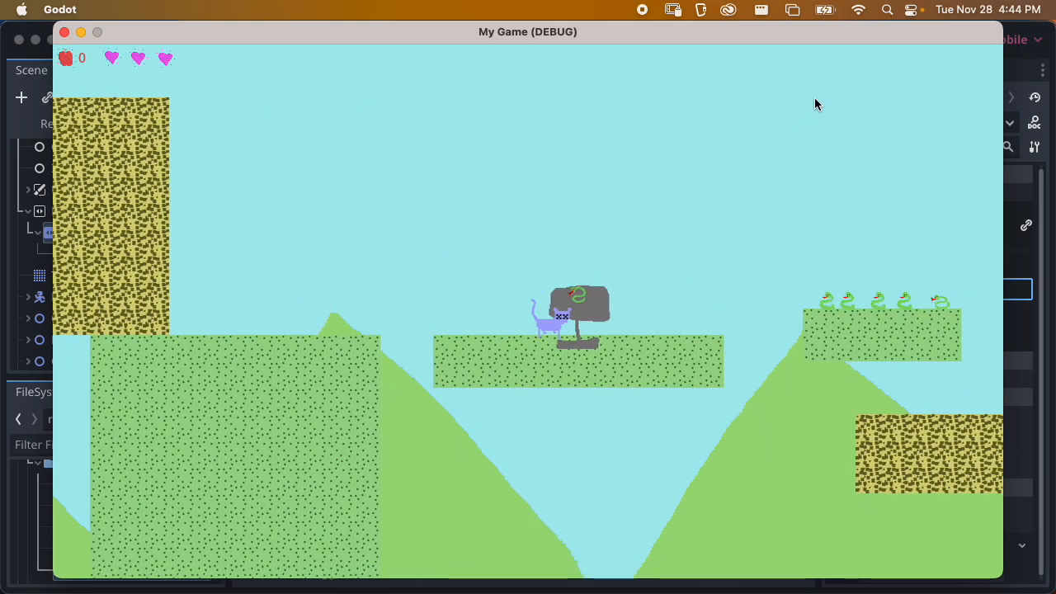
# Jump the cat around the signpost platform in both directions to check how the mountain background stays placed, and close the game.
pyautogui.press('space')
pyautogui.press('Right')
pyautogui.press('space')
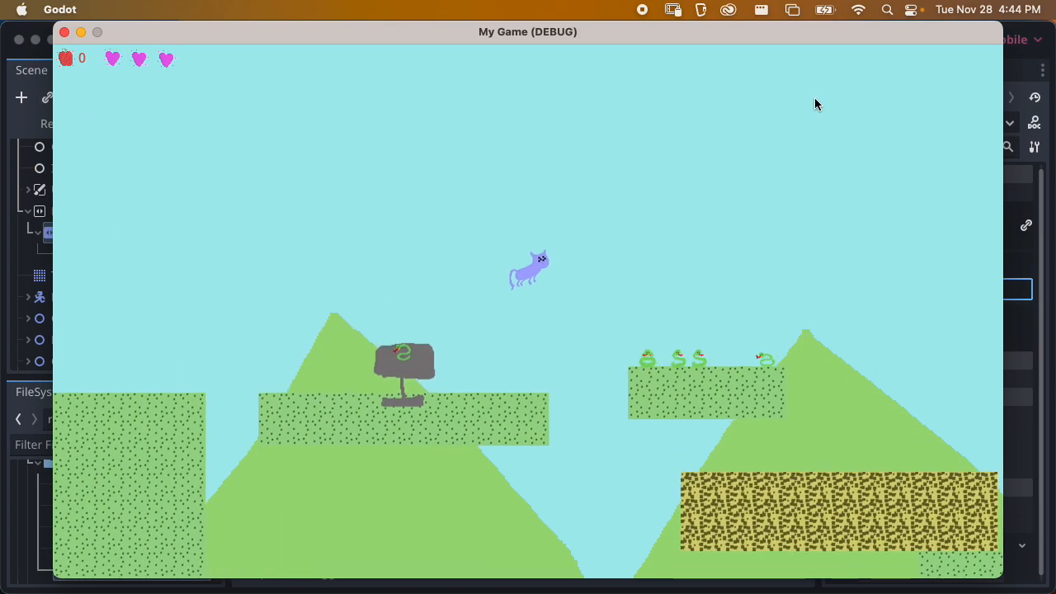
pyautogui.press('space')
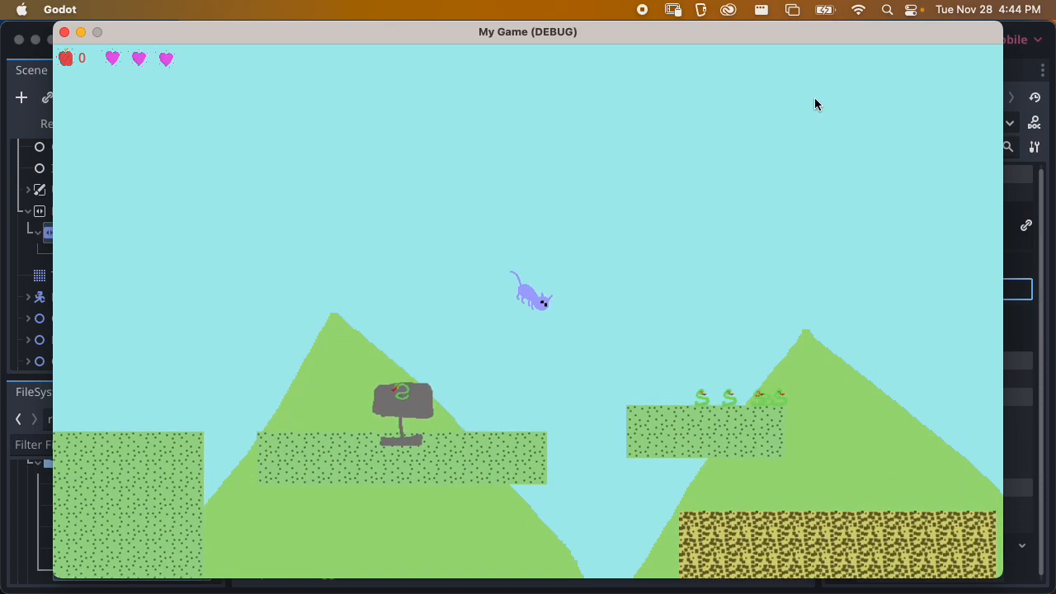
pyautogui.press('space')
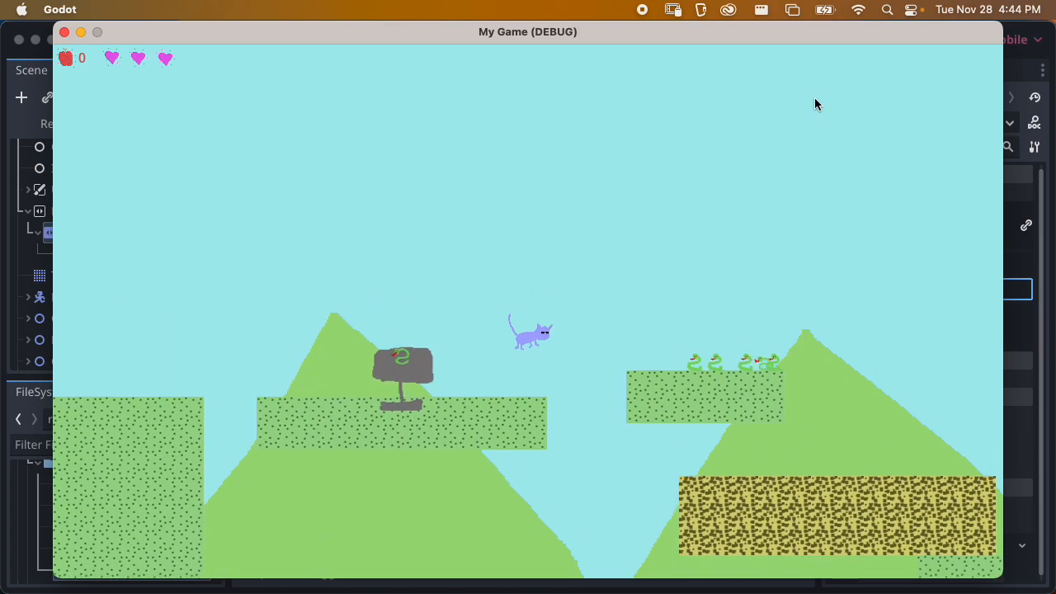
pyautogui.press('space')
pyautogui.press('Left')
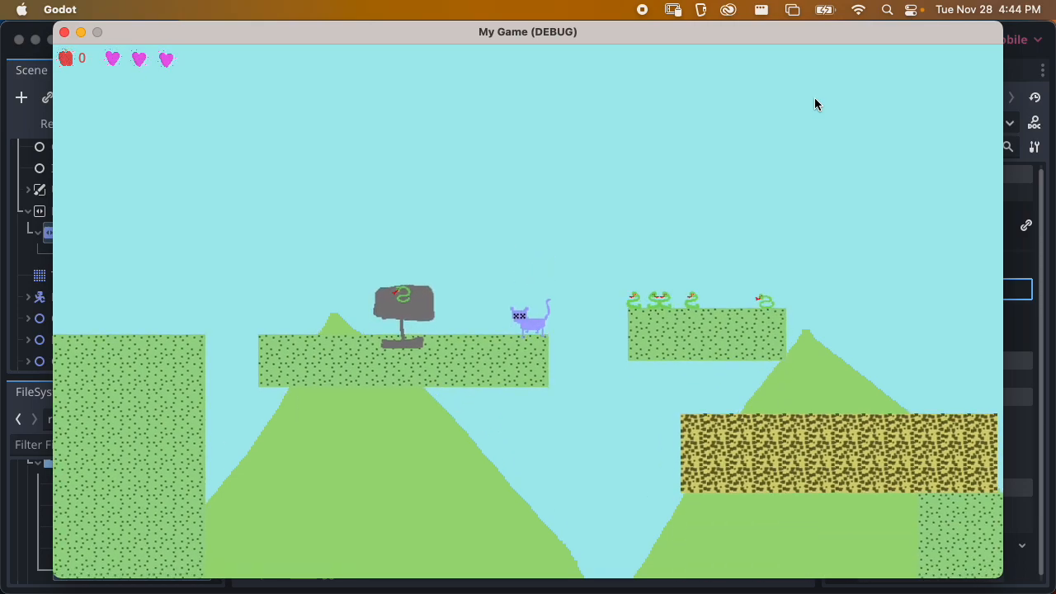
pyautogui.press('space')
pyautogui.press('Right')
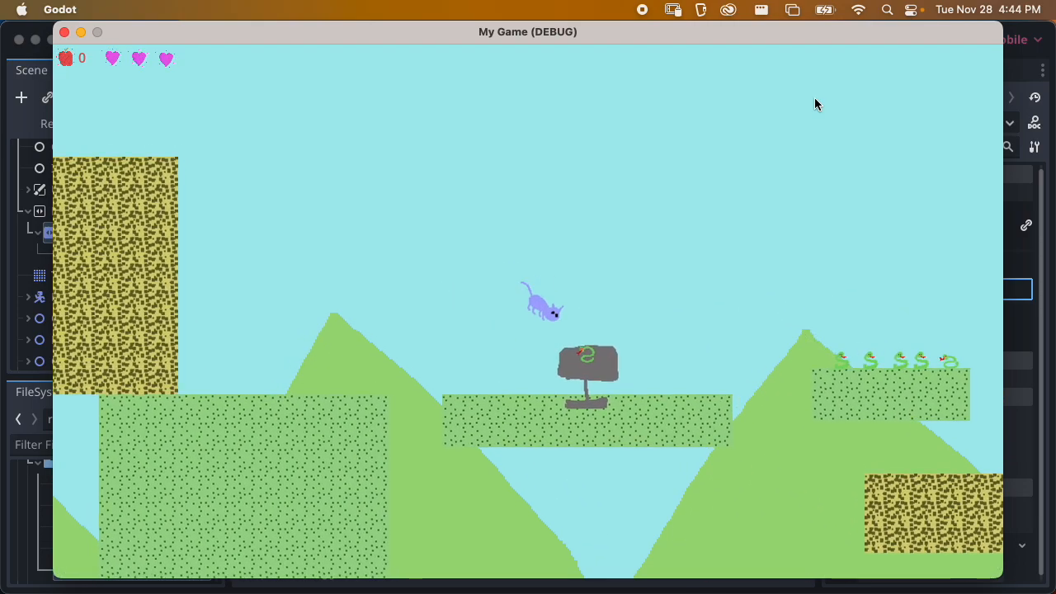
pyautogui.press('super+q')
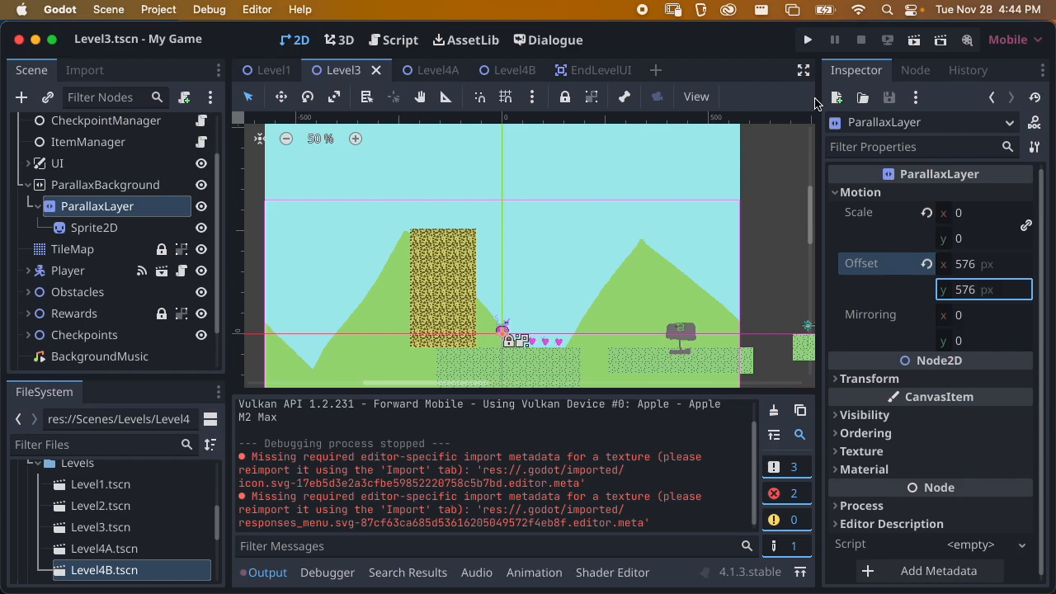
# Set the ParallaxLayer's Motion Scale to 0.25 on both x and y and run the scene.
pyautogui.press('super+s')
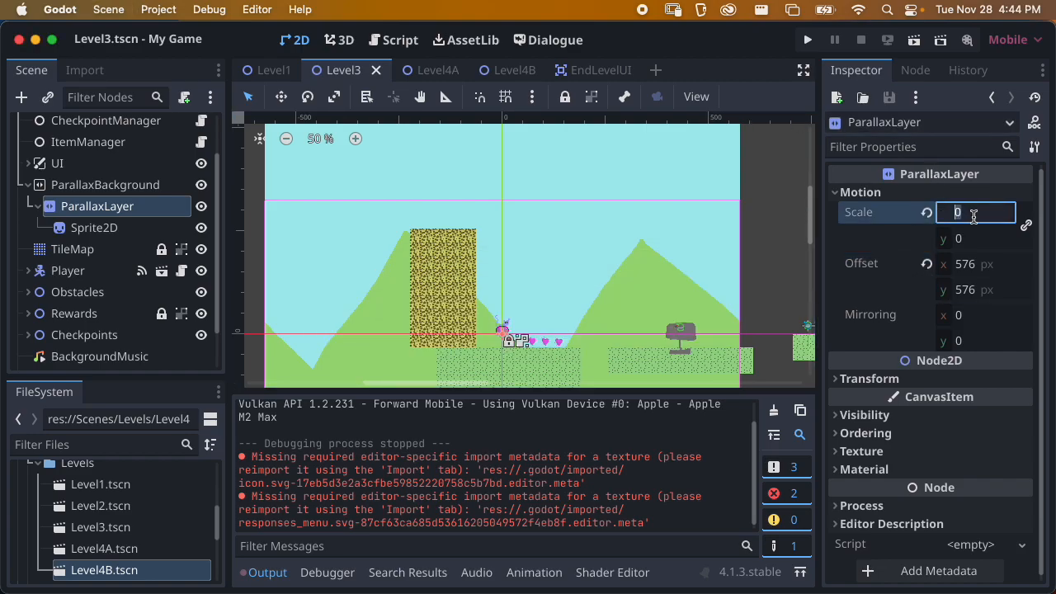
pyautogui.press('Return')
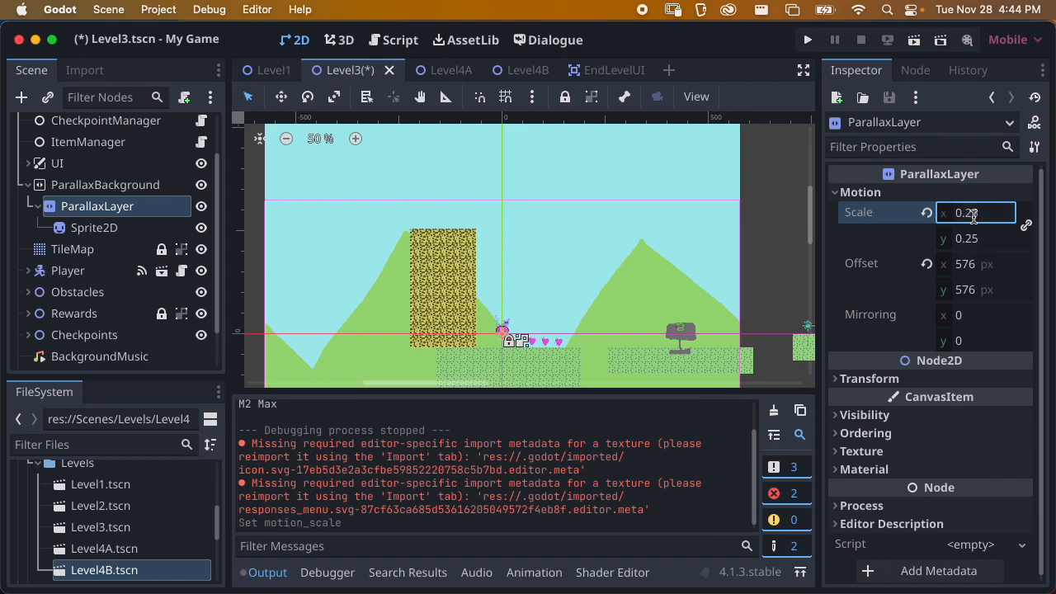
pyautogui.press('super+r')
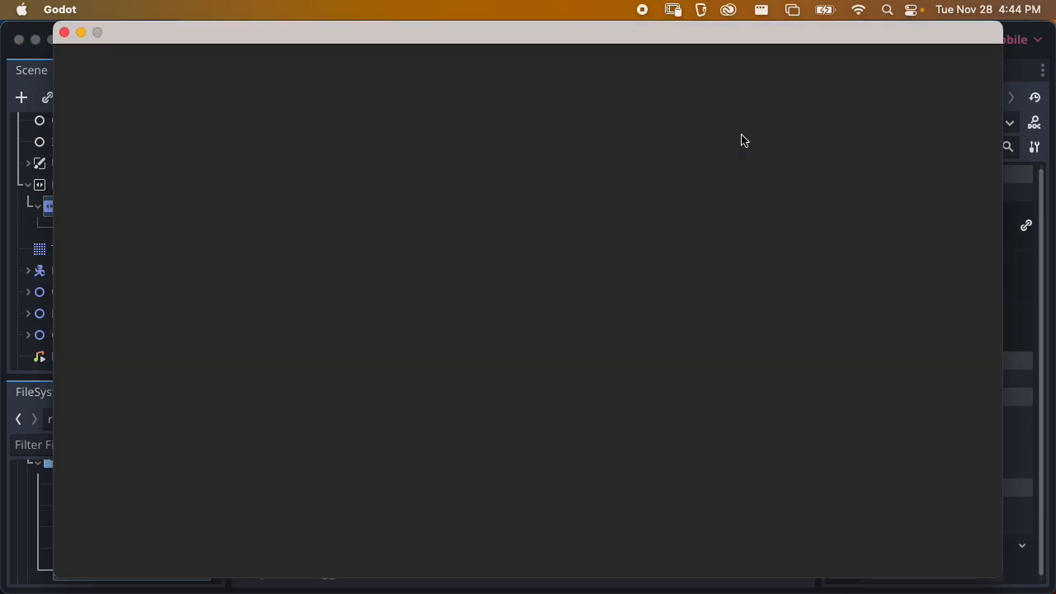
# Move the cat across the first platforms to check the background scrolling, and start the game over after the fall.
pyautogui.press('Right')
pyautogui.press('space')
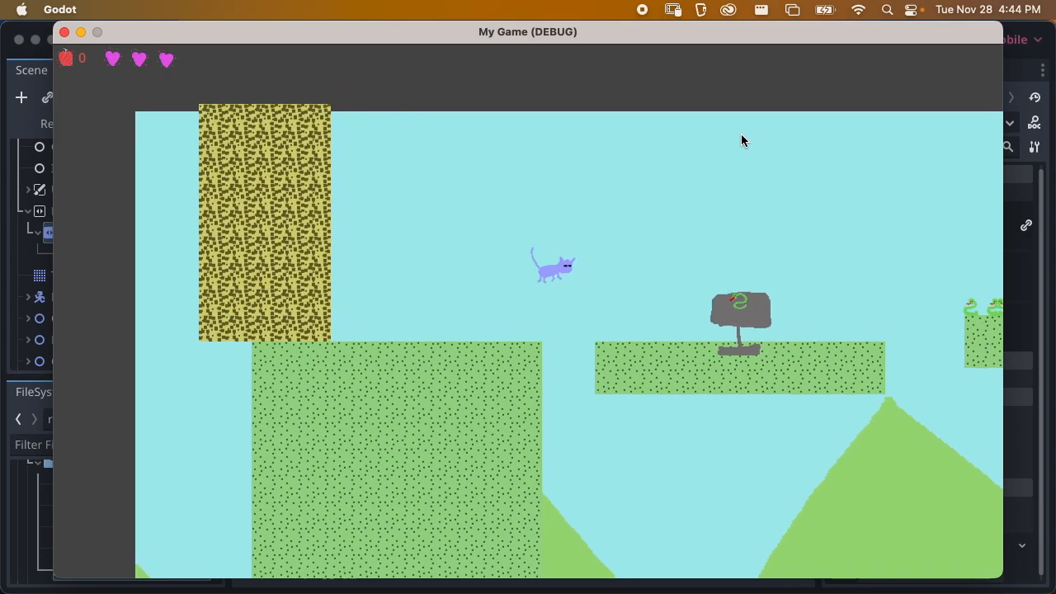
pyautogui.press('Right')
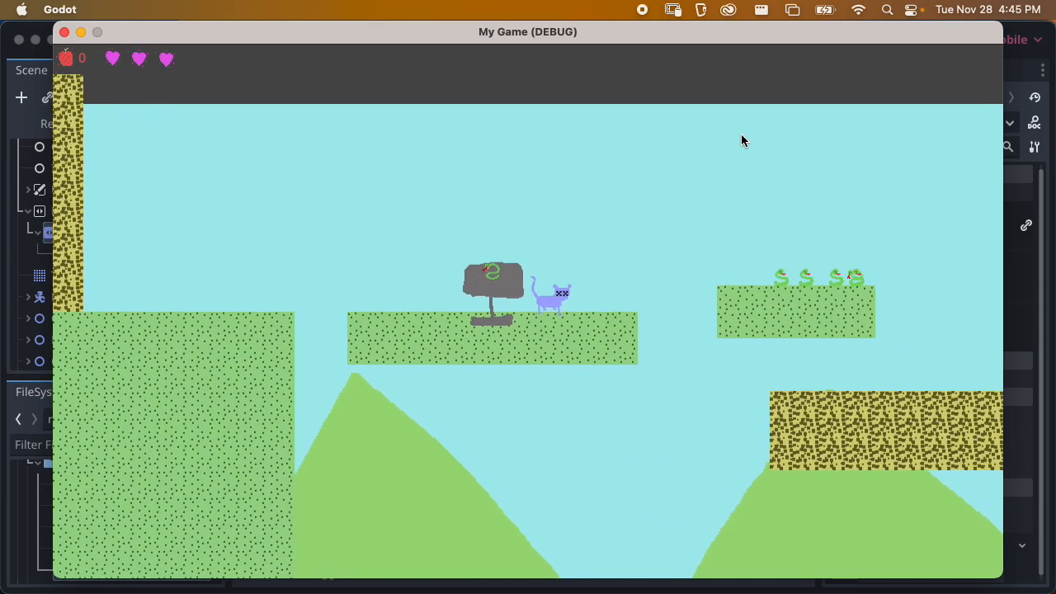
pyautogui.press('space')
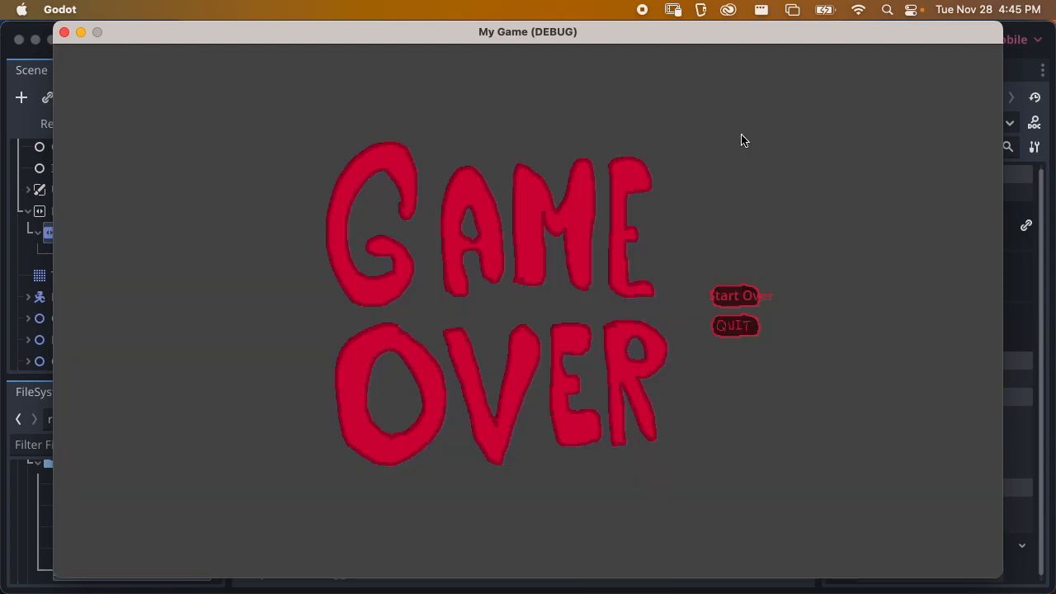
pyautogui.click(738, 299)
pyautogui.press('Right')
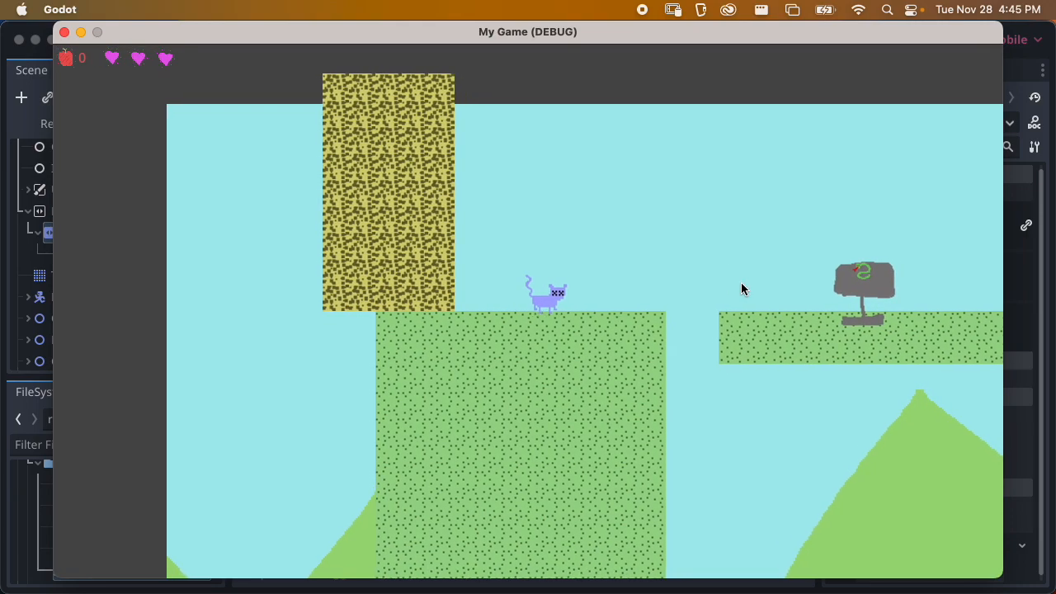
# Guide the cat past the apples and flag onto the floating blocks to check the background's edges, and close the game.
pyautogui.press('space')
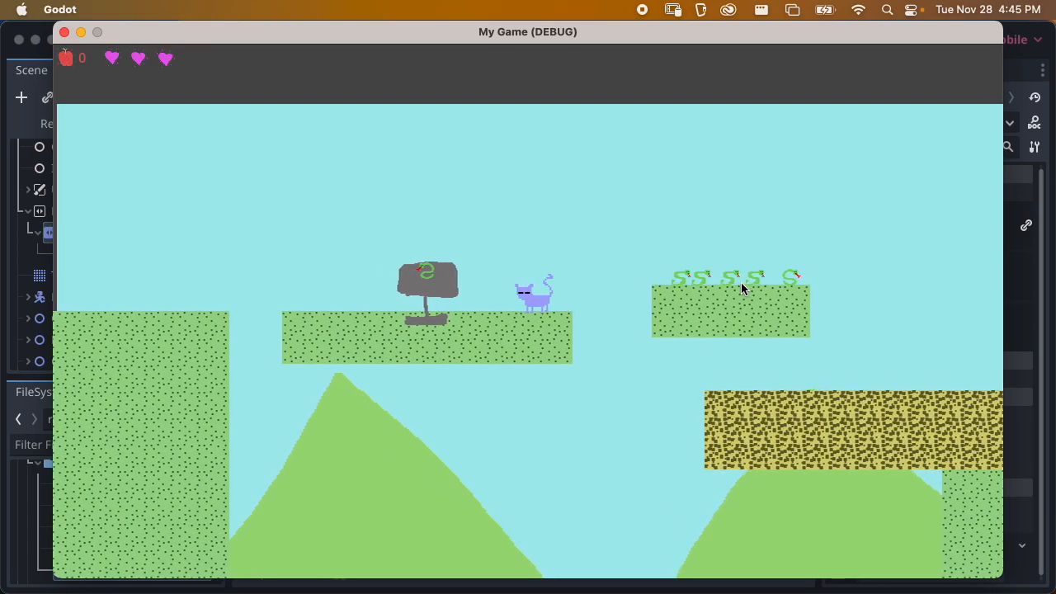
pyautogui.press('space')
pyautogui.press('space')
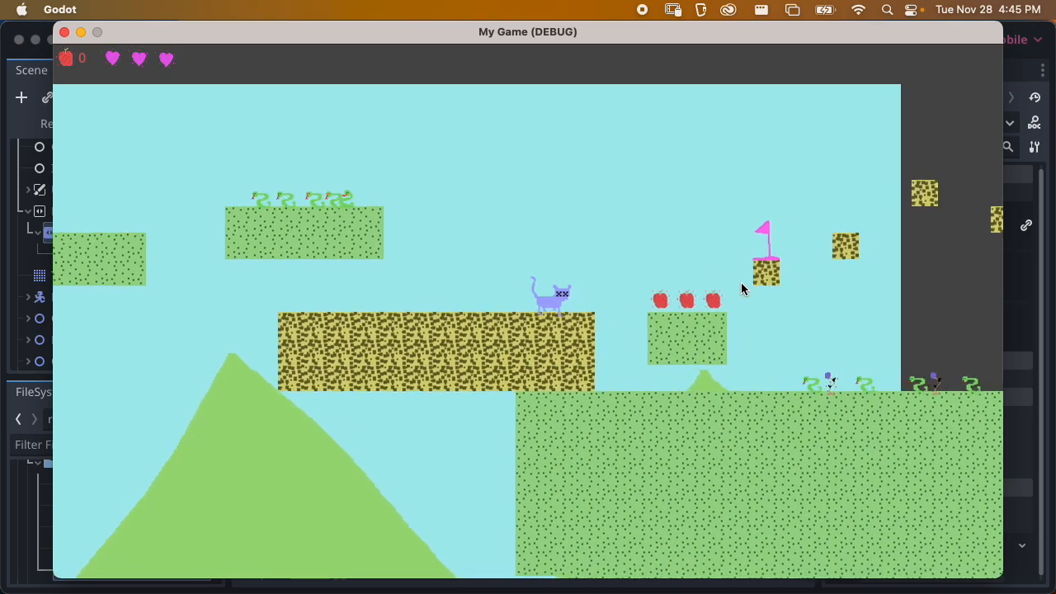
pyautogui.press('space')
pyautogui.press('space')
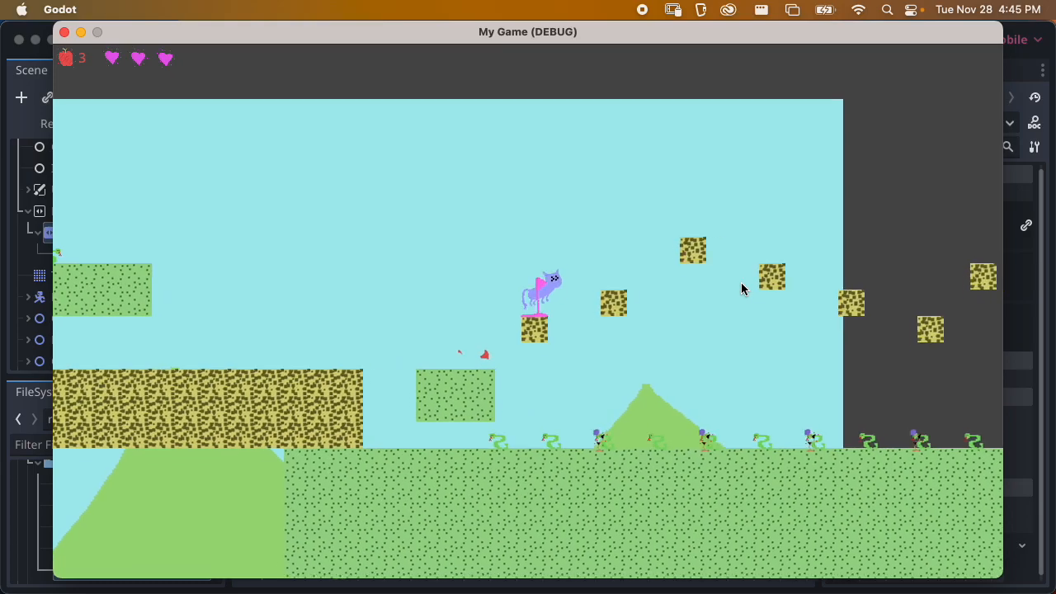
pyautogui.press('space')
pyautogui.press('space')
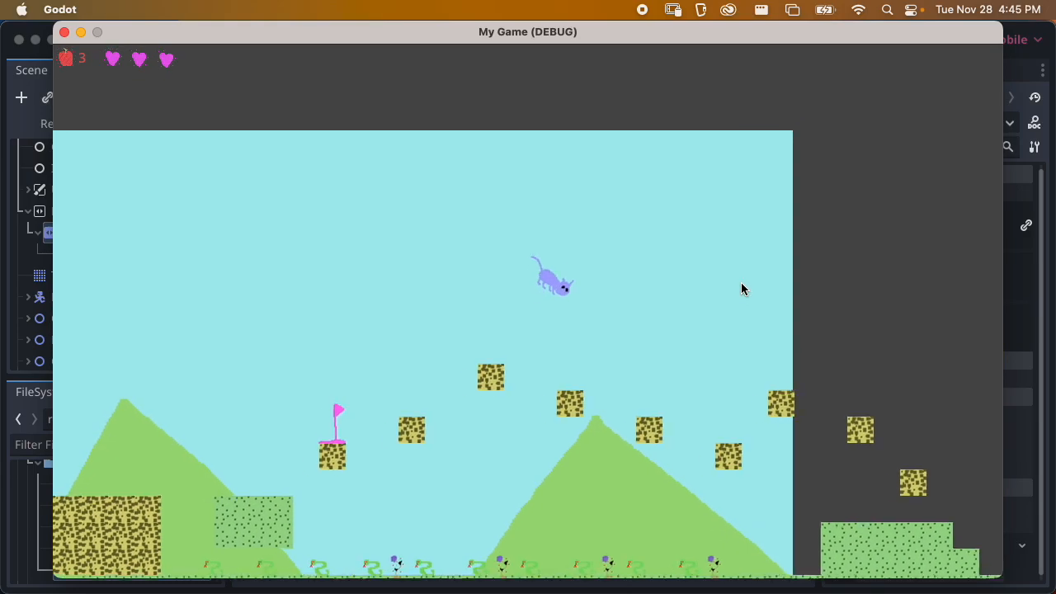
pyautogui.press('space')
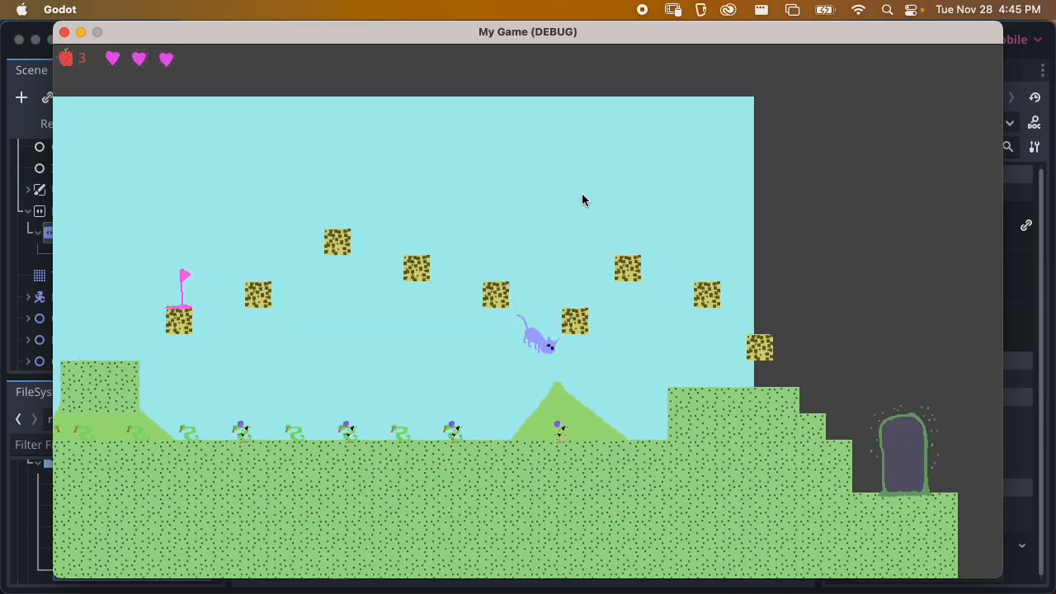
pyautogui.click(64, 33)
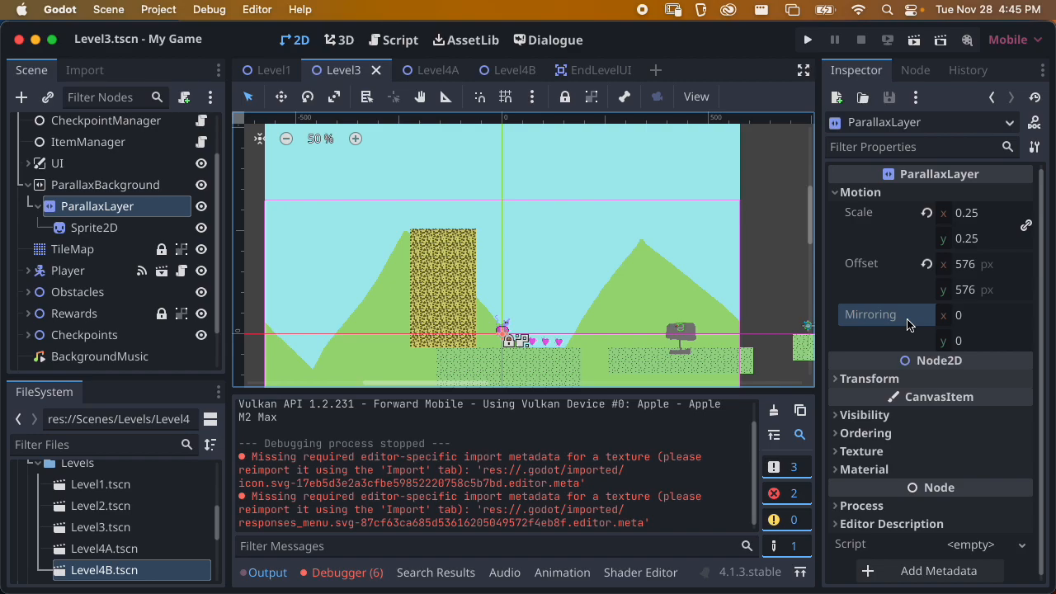
# Set the ParallaxLayer's Motion Mirroring x to 1152 and run the scene.
pyautogui.moveTo(907, 325)
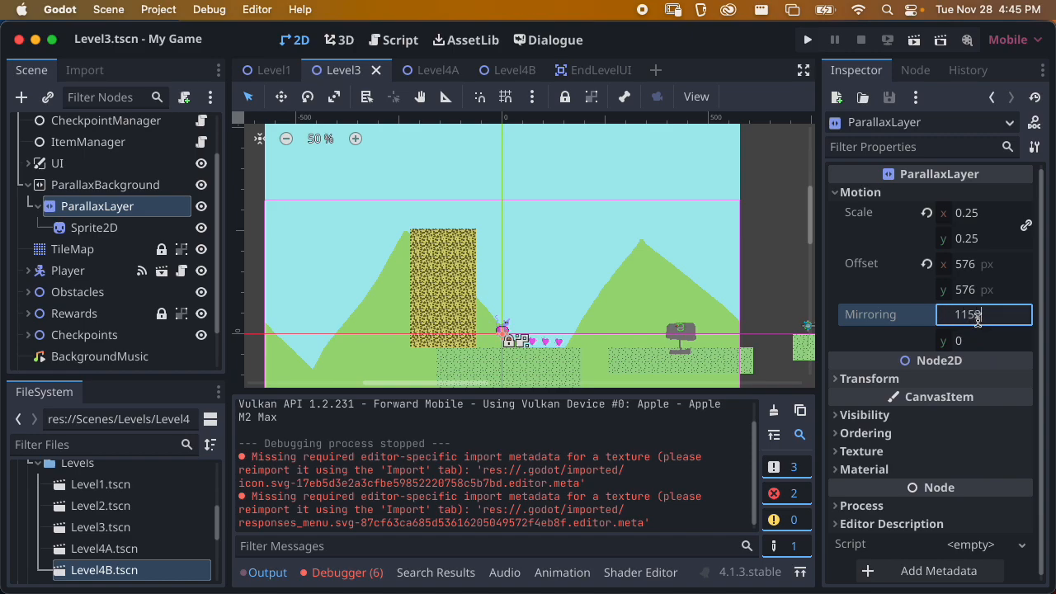
pyautogui.press('Return')
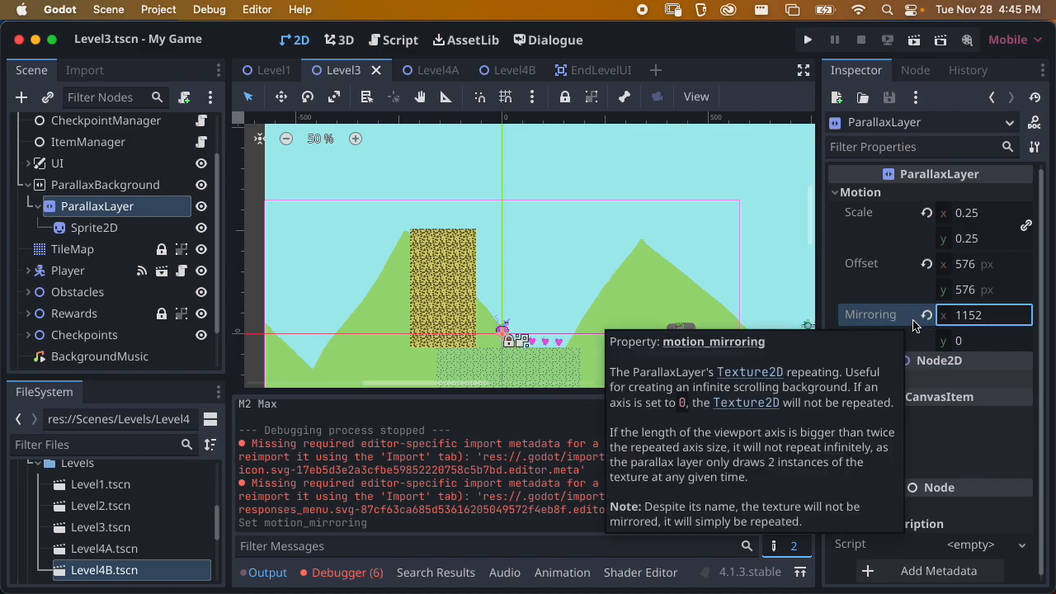
pyautogui.click(914, 41)
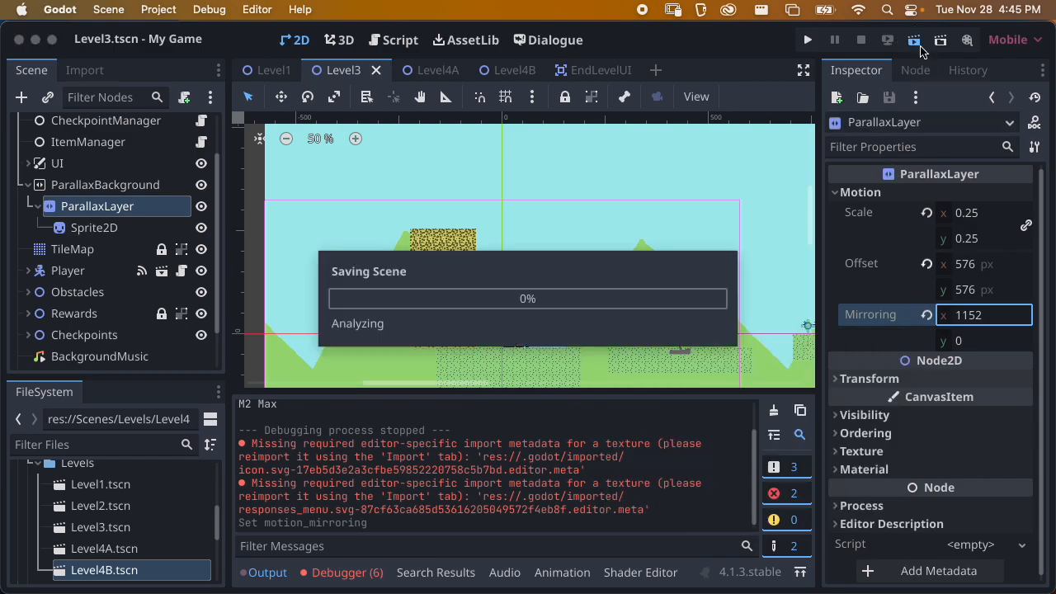
# Move and jump the cat past the signpost and snakes to check the mirrored background over the first platforms.
pyautogui.press('Right')
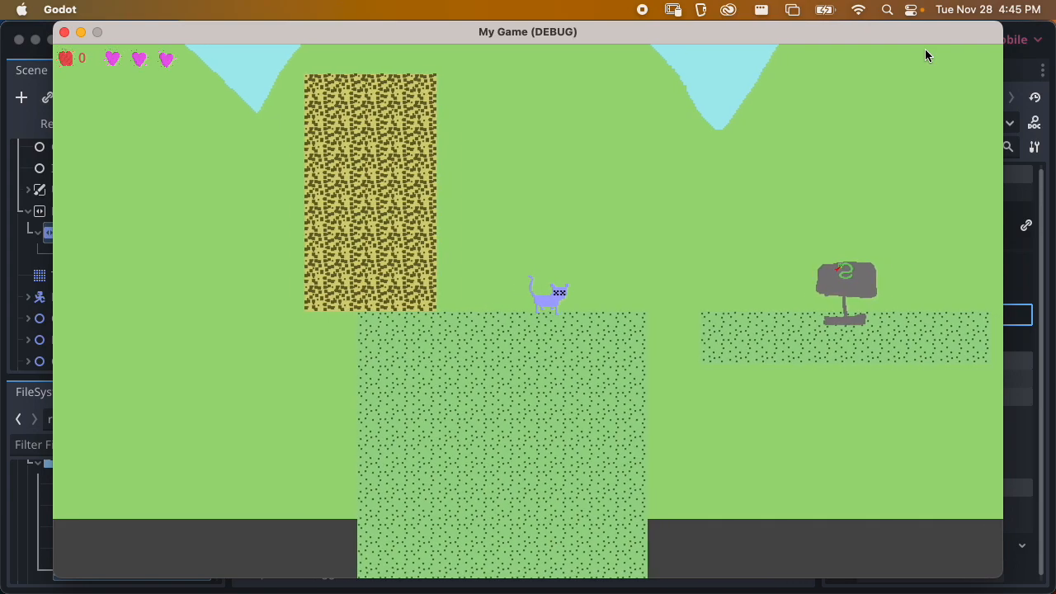
pyautogui.press('space')
pyautogui.press('Right')
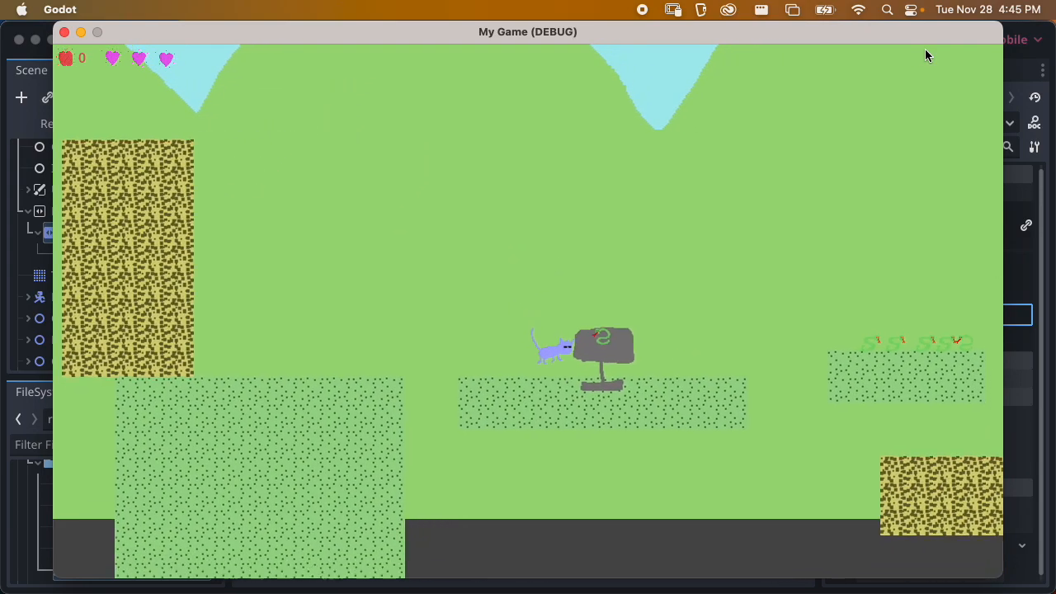
pyautogui.press('Right')
pyautogui.press('space')
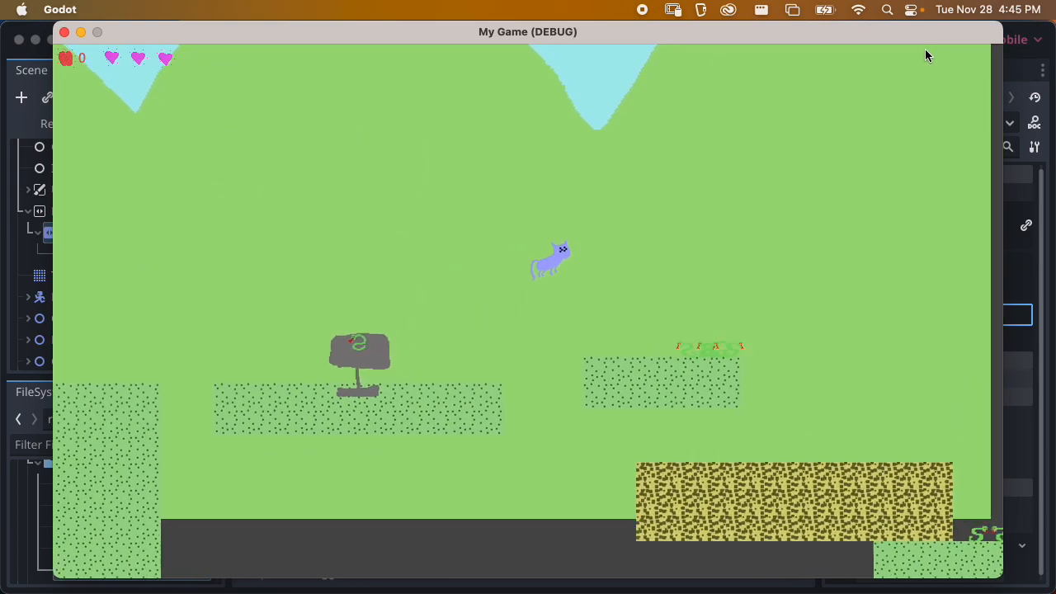
pyautogui.press('Right')
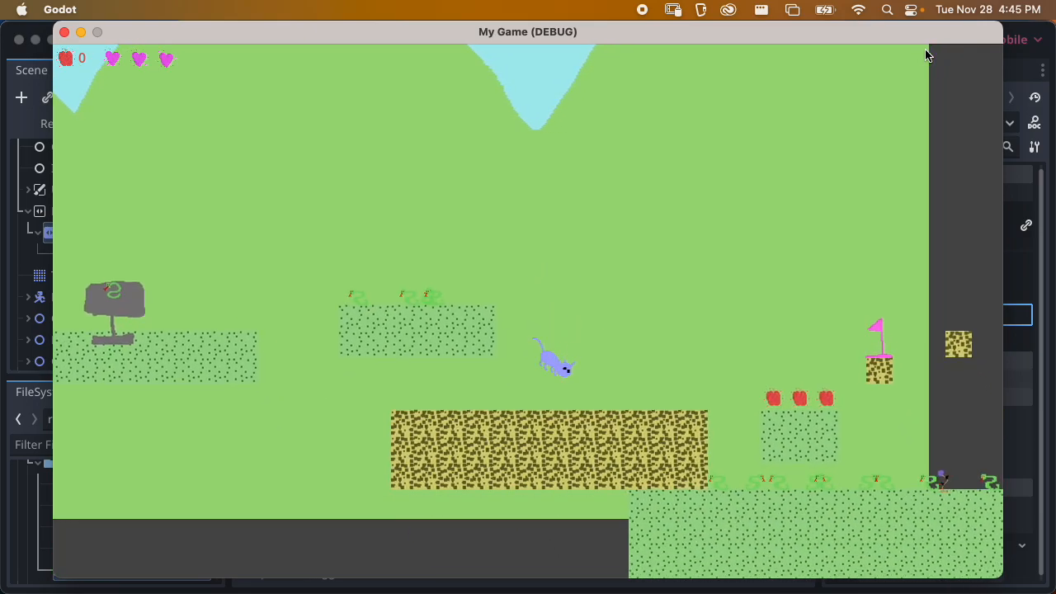
# Take the cat past the apples and over the floating blocks through the exit door, checking the background, and close the game.
pyautogui.press('space')
pyautogui.press('Right')
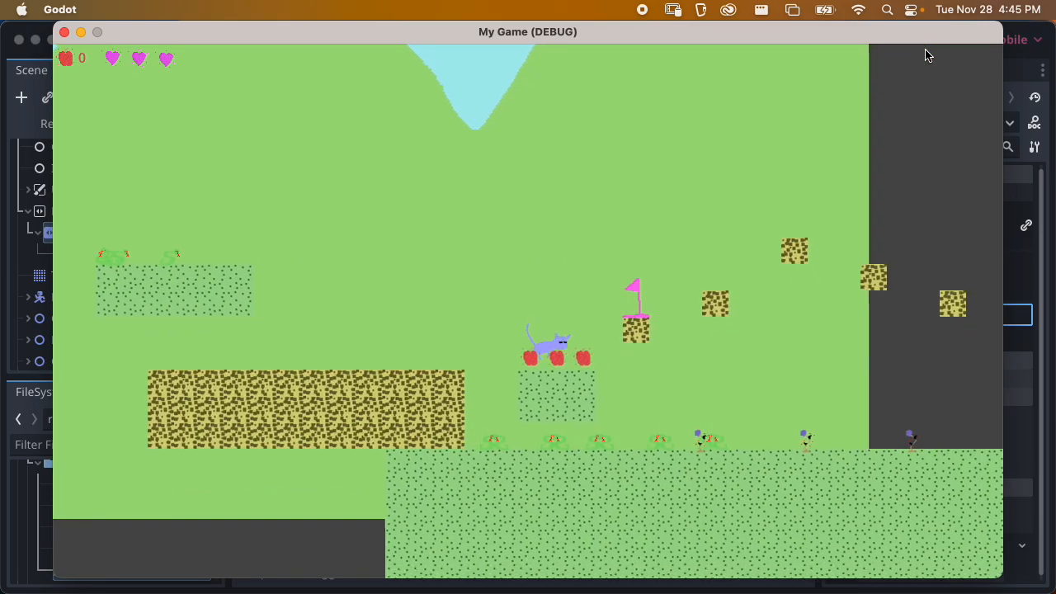
pyautogui.press('space')
pyautogui.press('Right')
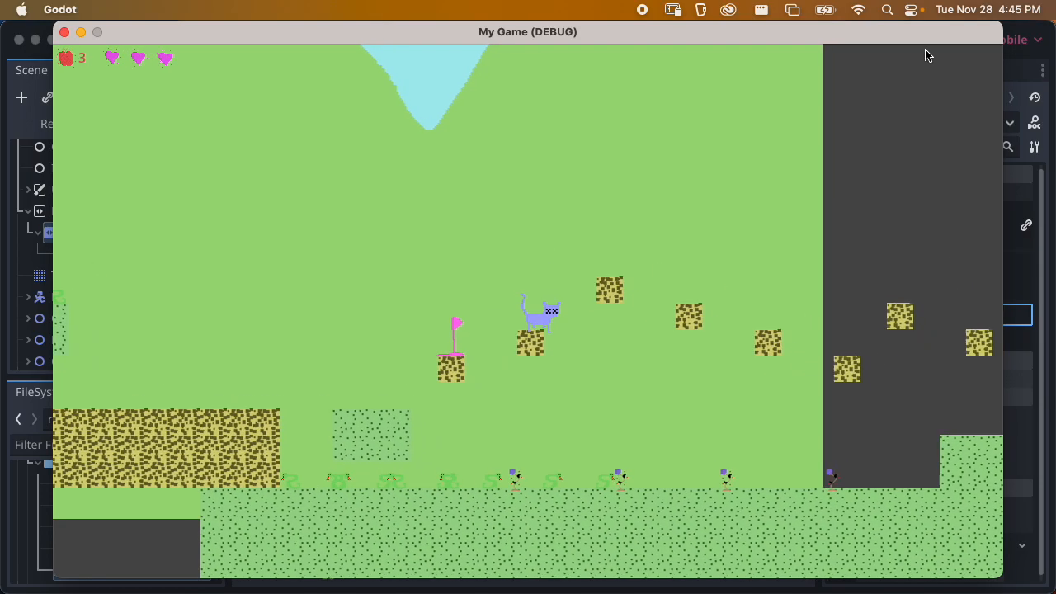
pyautogui.press('space')
pyautogui.press('Right')
pyautogui.press('space')
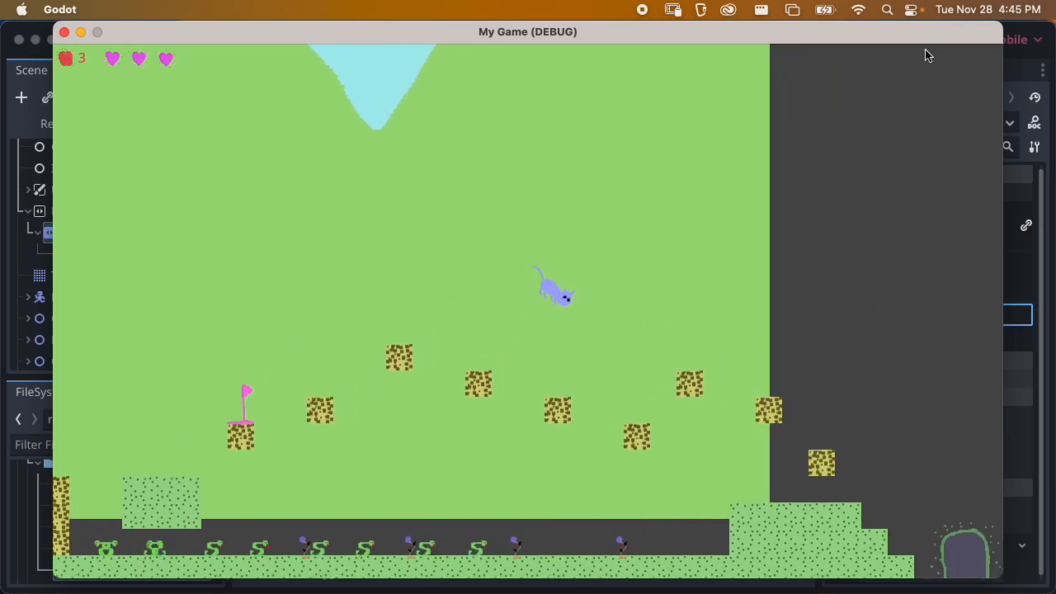
pyautogui.press('Right')
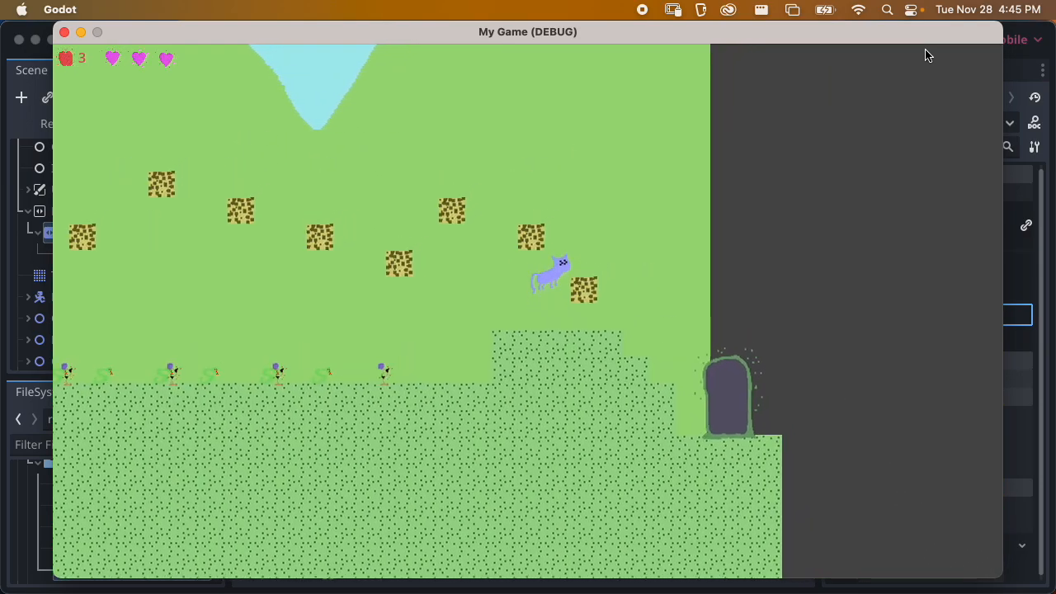
pyautogui.press('Right')
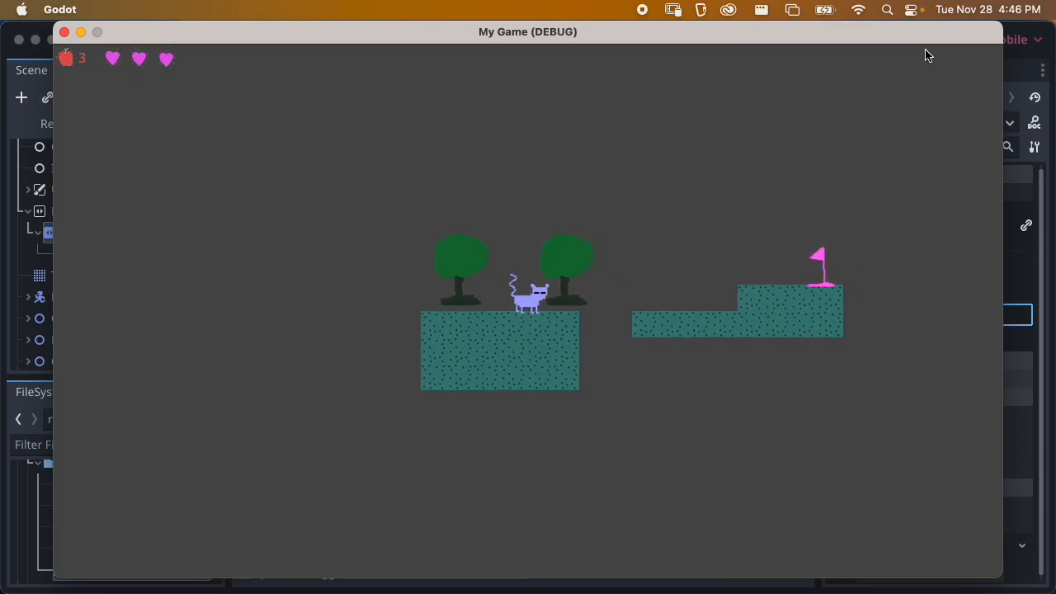
pyautogui.press('super+q')
pyautogui.press('super+s')
# Compare the repeated mountain image with the Level3 layout and reset the ParallaxLayer's Mirroring x to 0.
pyautogui.scroll(-5, 725, 338)
pyautogui.scroll(-6, 621, 325)
pyautogui.moveTo(621, 325); pyautogui.dragTo(462, 238, button='middle')
pyautogui.scroll(-8, 473, 223)
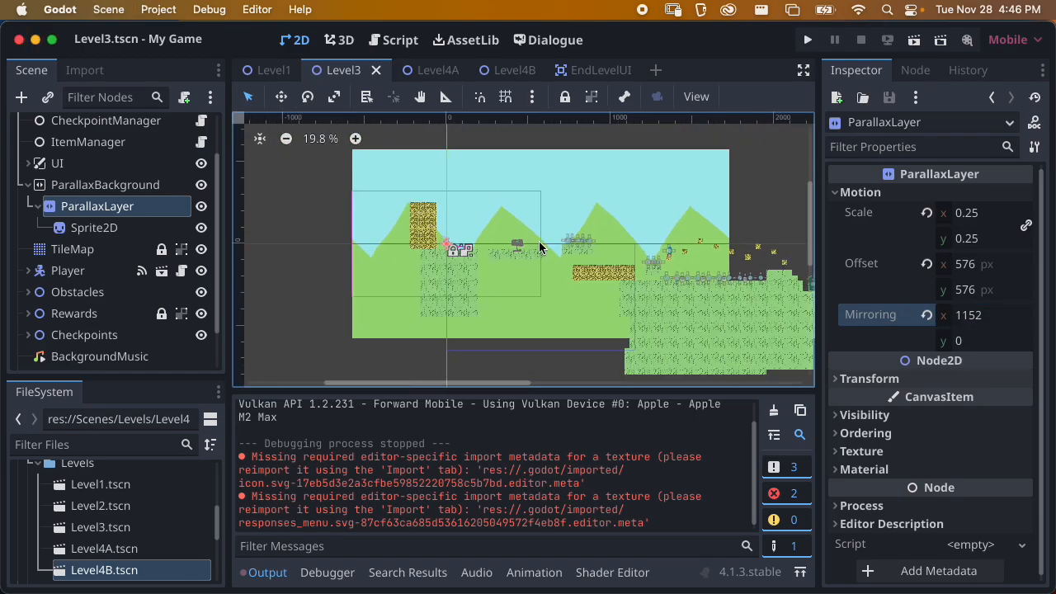
pyautogui.scroll(8, 525, 256)
pyautogui.scroll(2, 533, 255)
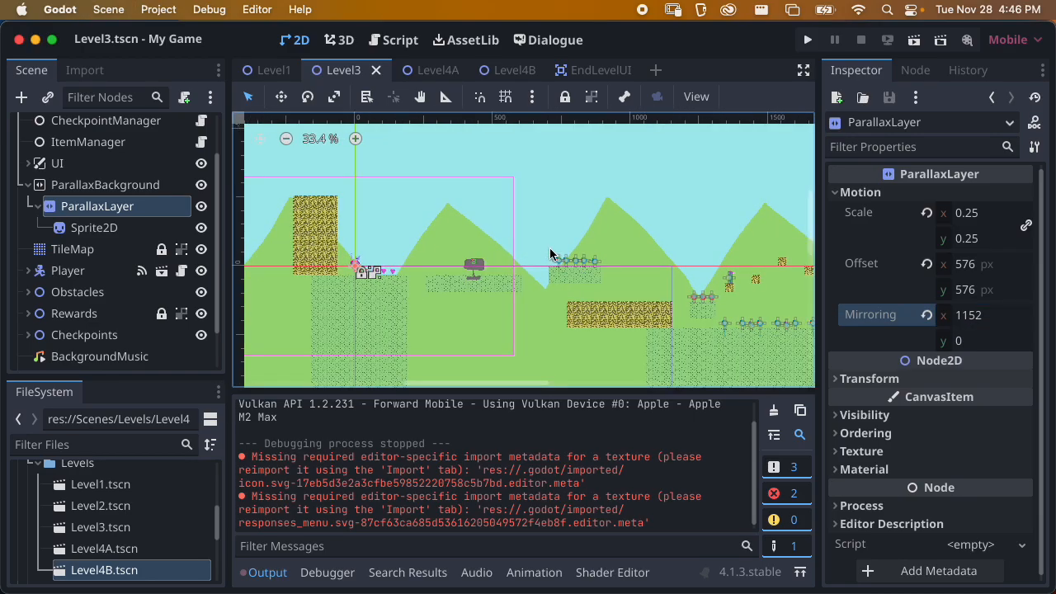
pyautogui.scroll(-2, 551, 260)
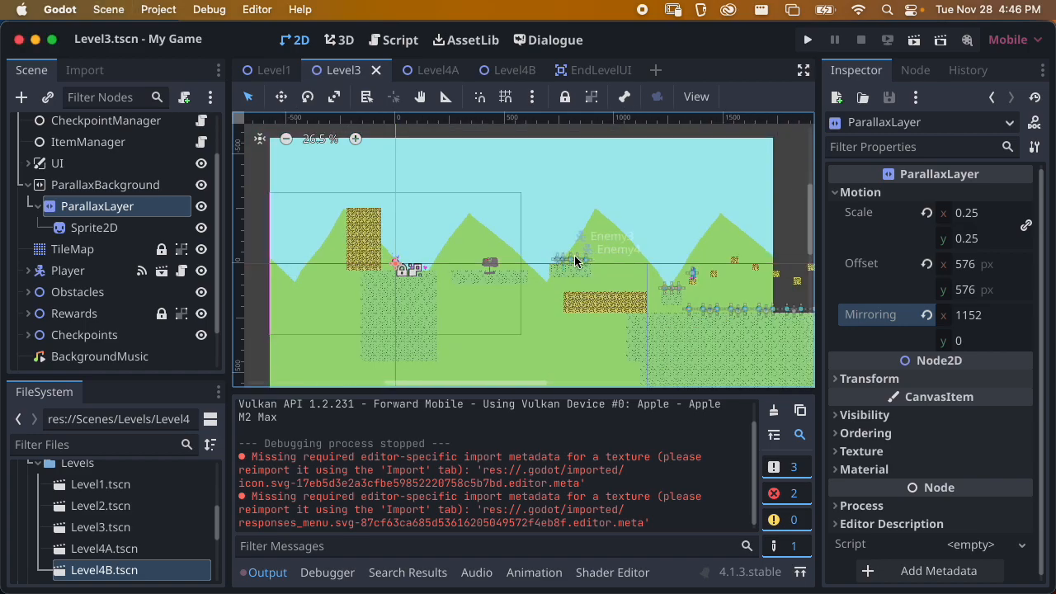
pyautogui.click(926, 315)
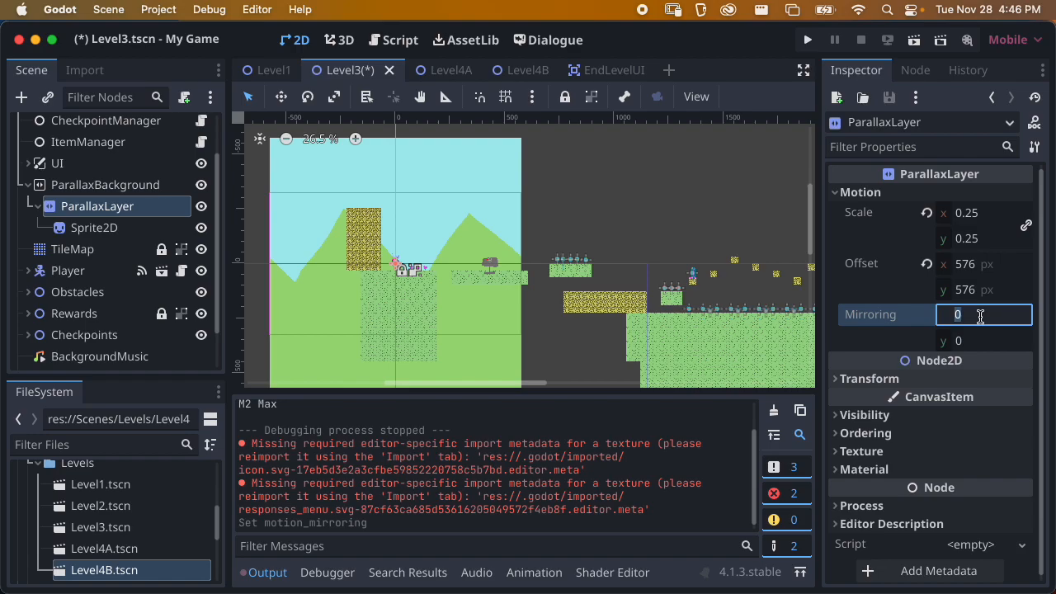
# Set the ParallaxLayer's Motion Mirroring x to 1152, save the Level3 scene and inspect the repeated background.
pyautogui.write('2')
pyautogui.press('Return')
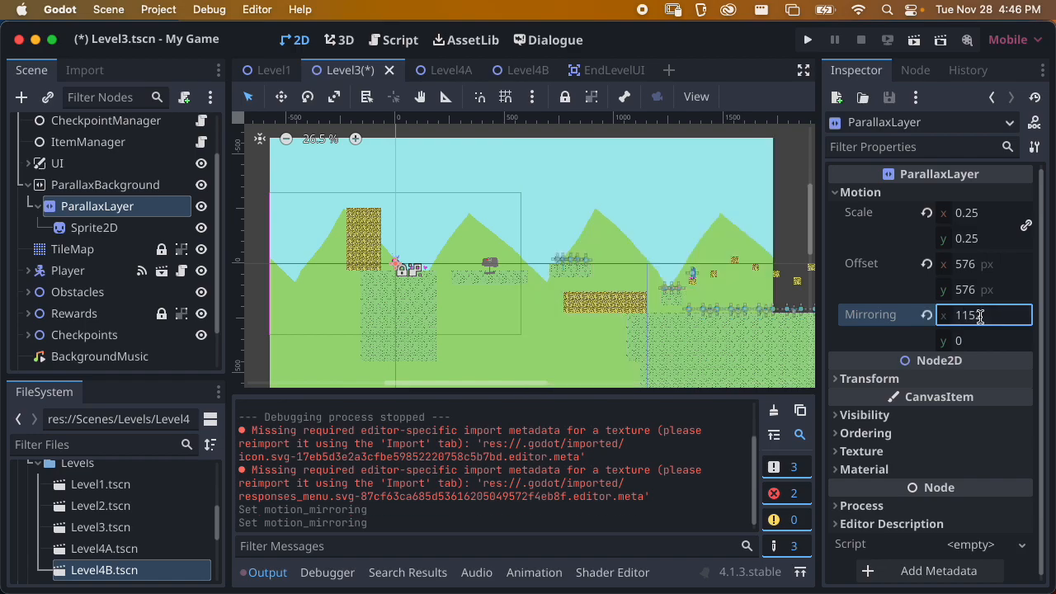
pyautogui.press('super+s')
pyautogui.scroll(-2, 666, 299)
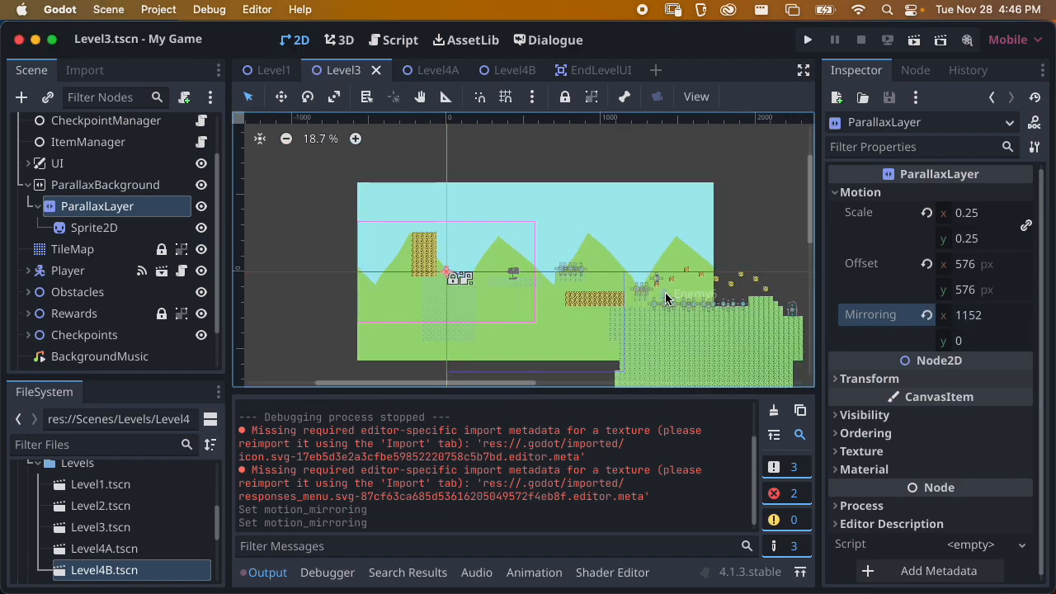
pyautogui.scroll(2, 575, 278)
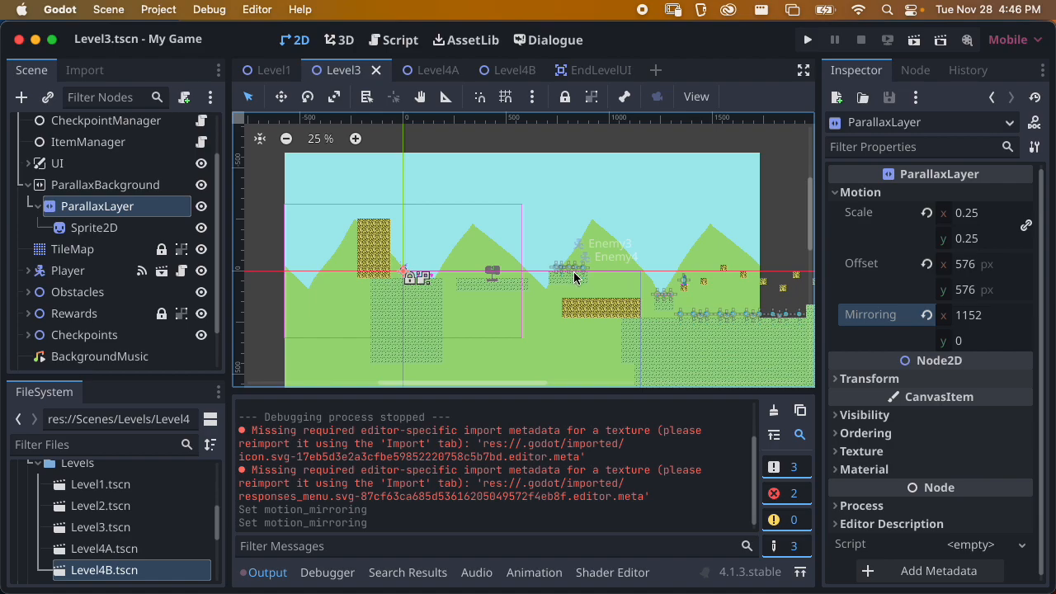
# Reset the ParallaxLayer's Motion Offset to 0 on both axes and run the current scene.
pyautogui.press('super+s')
pyautogui.click(927, 264)
pyautogui.click(911, 43)
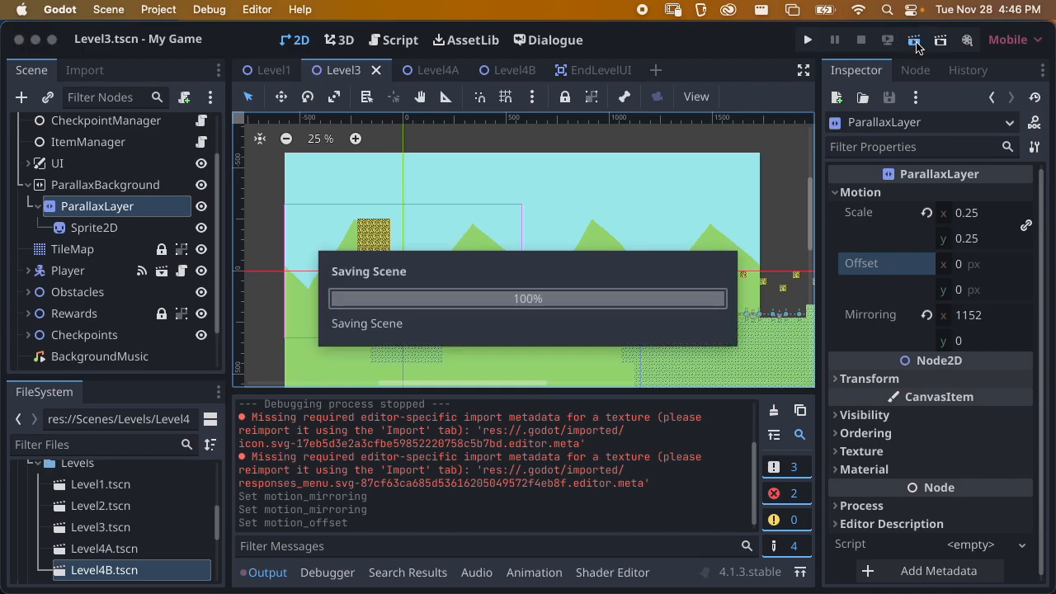
# Jump the cat past the signpost towards the snakes and back to check the background coverage, and close the game.
pyautogui.press('Right')
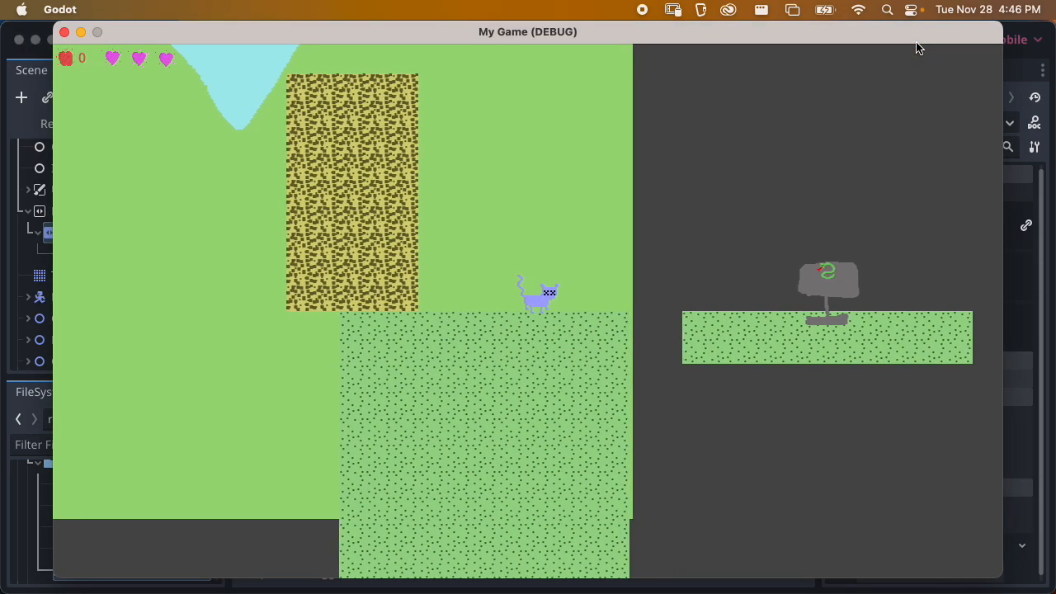
pyautogui.press('space')
pyautogui.press('Right')
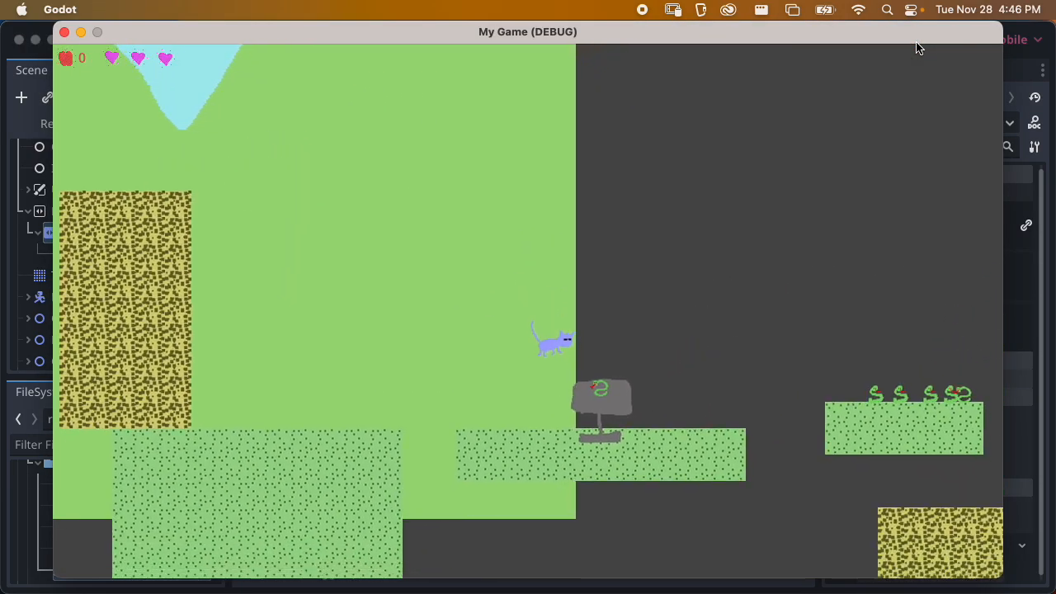
pyautogui.press('Right')
pyautogui.press('space')
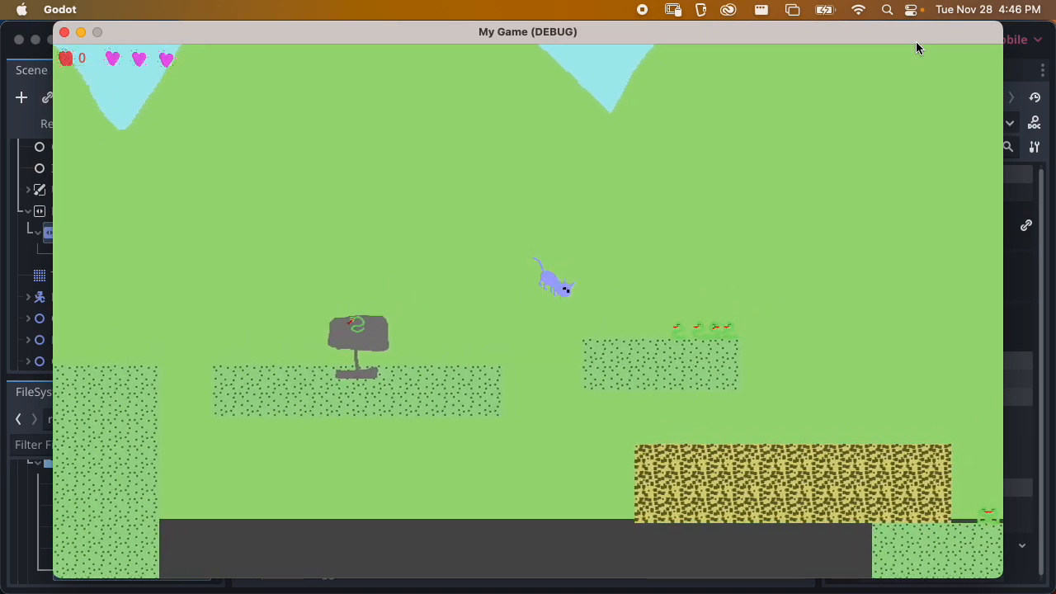
pyautogui.press('Left')
pyautogui.press('space')
pyautogui.press('Right')
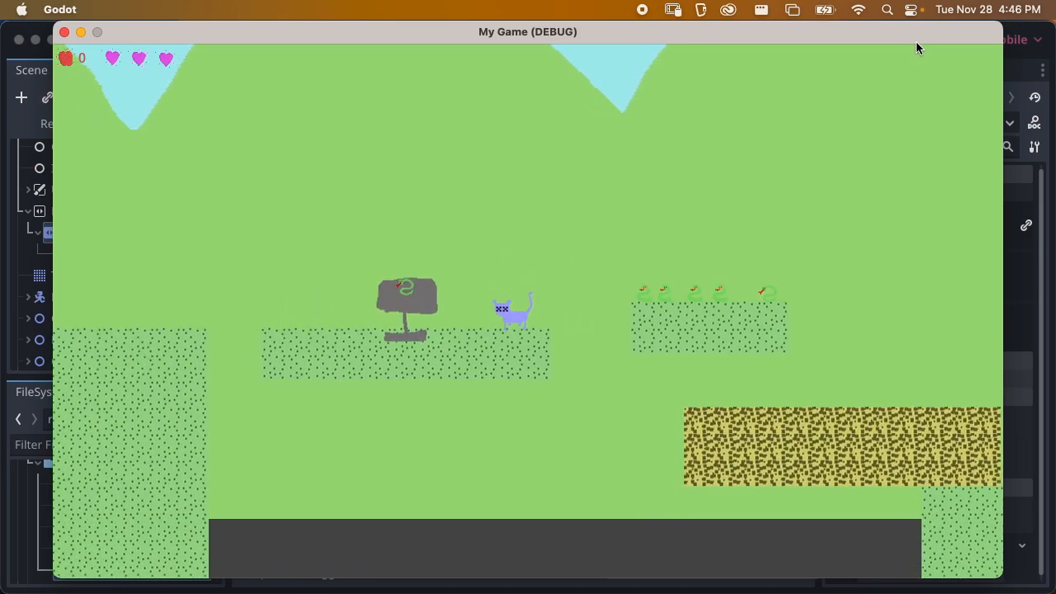
pyautogui.press('Right')
pyautogui.press('Left')
pyautogui.press('super+q')
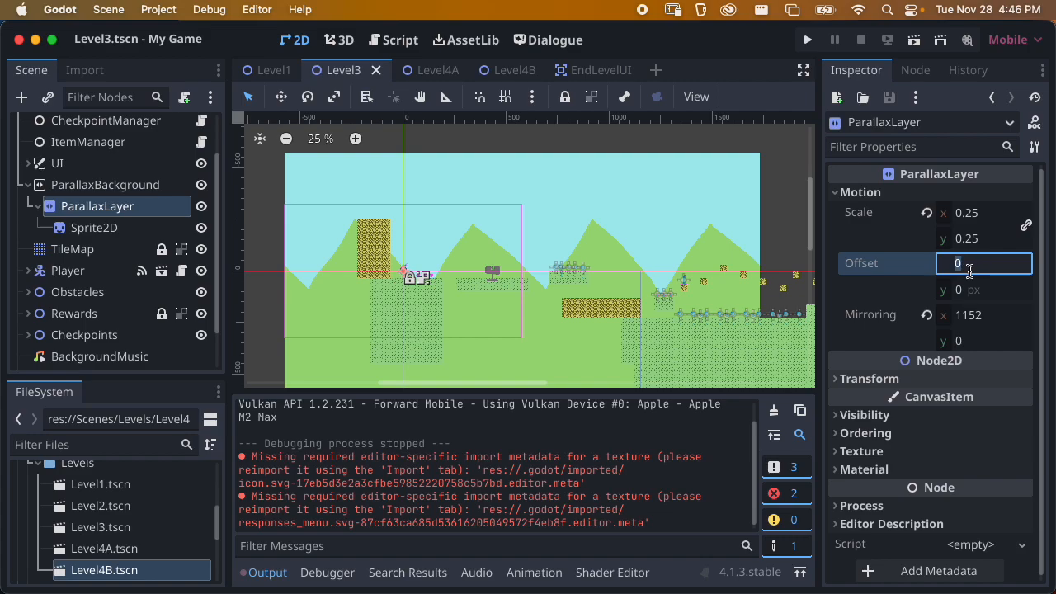
# Set the ParallaxLayer's Motion Offset x to 1152, test it in a short run of the scene and close the game.
pyautogui.scroll(1, 428, 285)
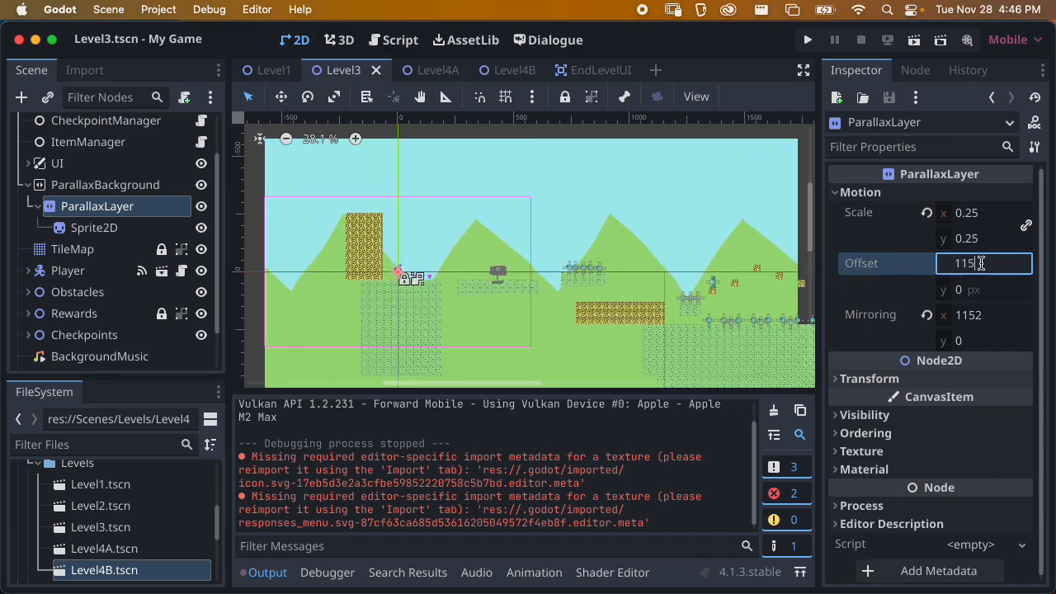
pyautogui.write('2')
pyautogui.press('Return')
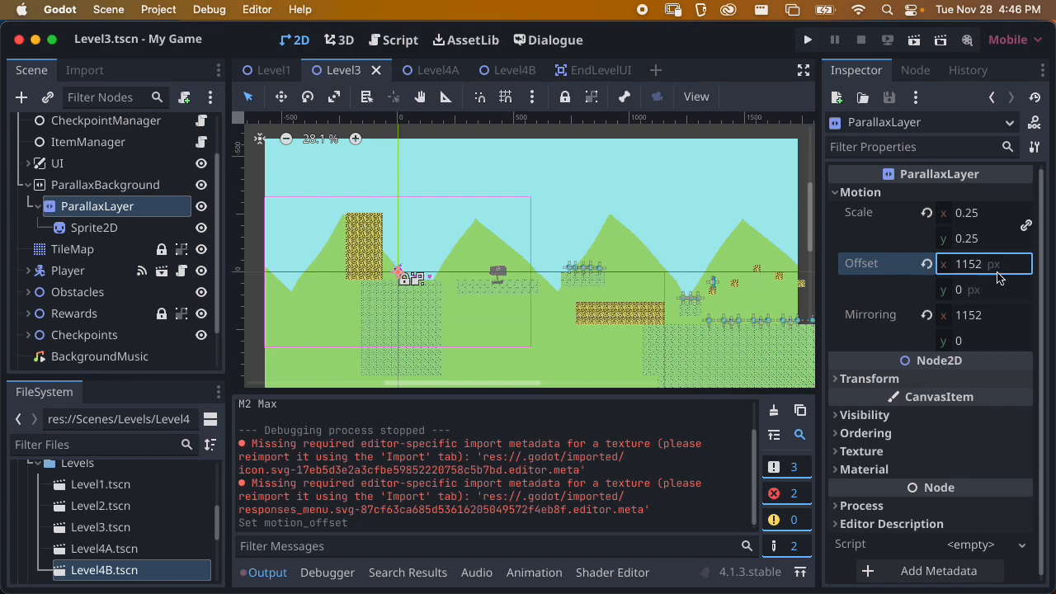
pyautogui.press('super+b')
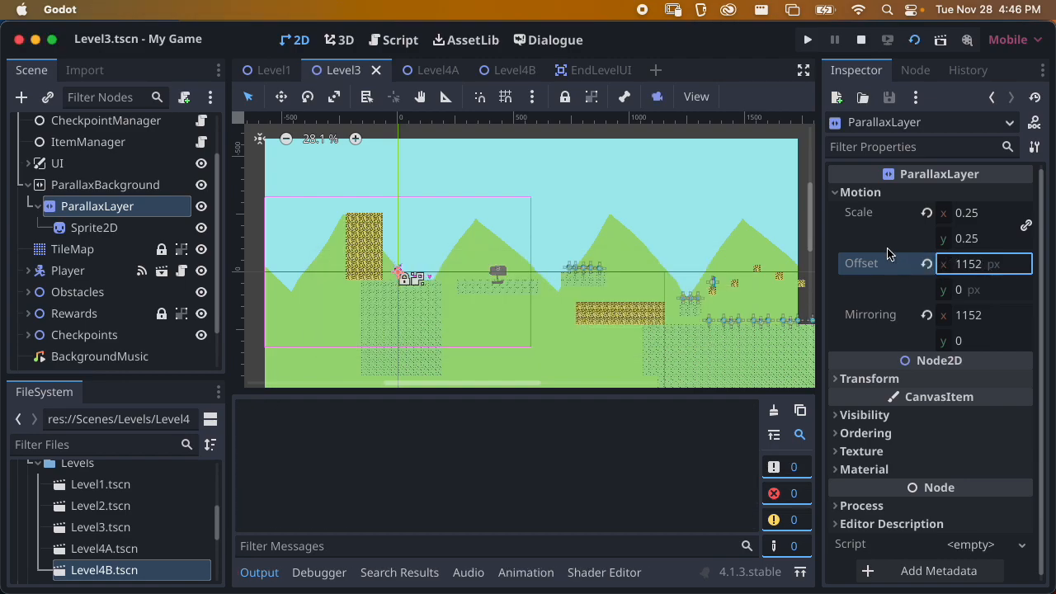
pyautogui.press('Right')
pyautogui.press('space')
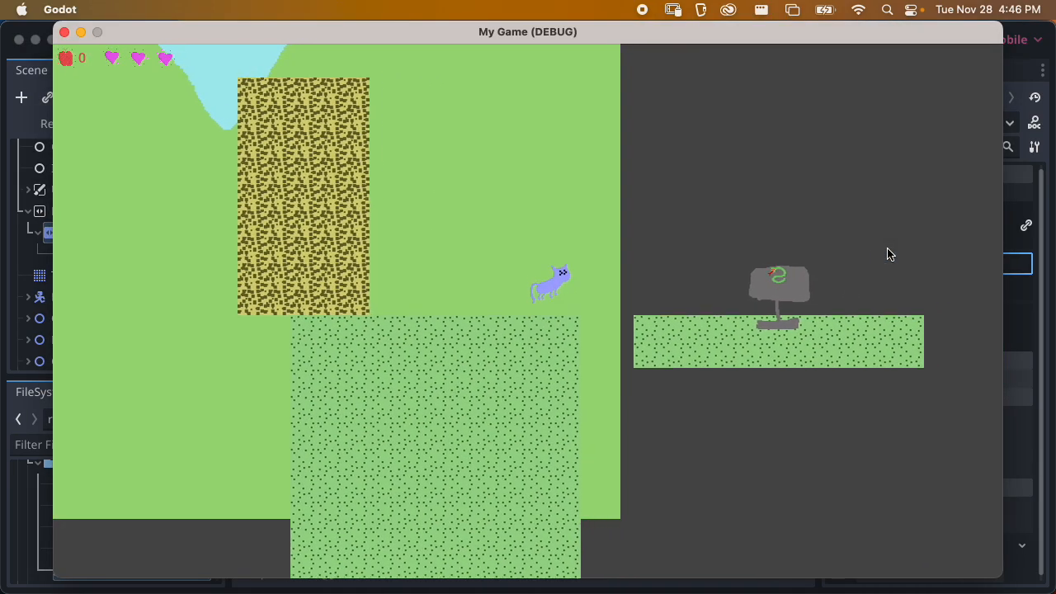
pyautogui.press('super+q')
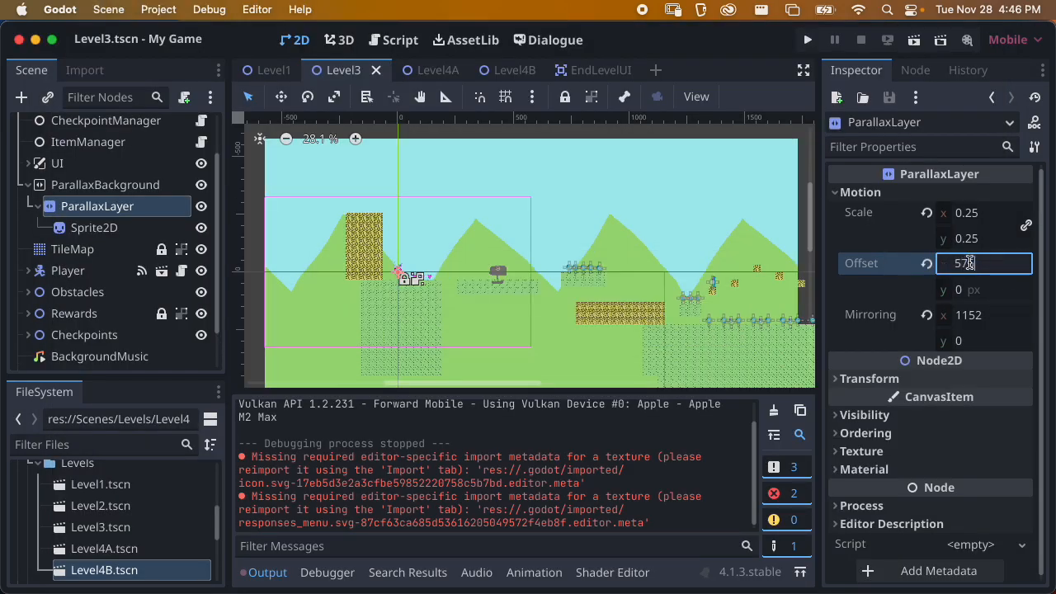
# Set the ParallaxLayer's Motion Offset x to 576 and check the background at the start area in test runs.
pyautogui.press('Return')
pyautogui.press('super+b')
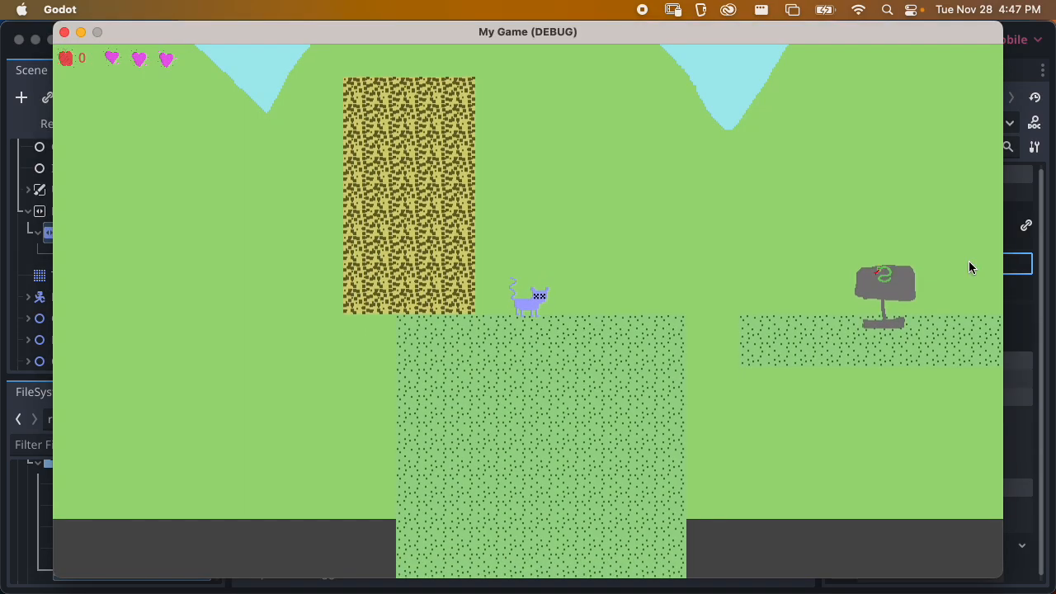
pyautogui.press('super+q')
pyautogui.press('super+b')
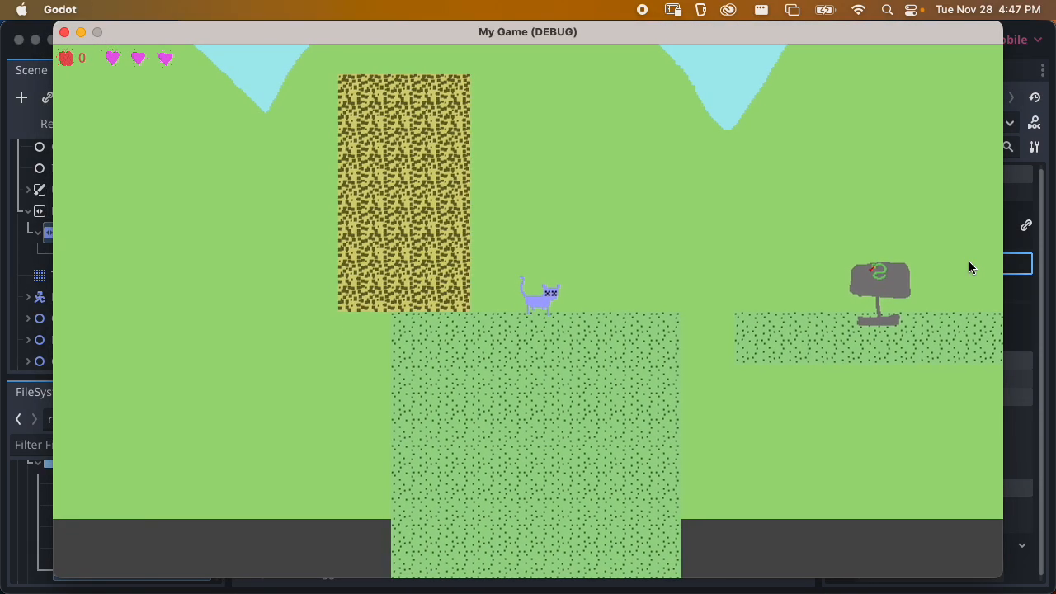
pyautogui.press('Right')
pyautogui.press('super+q')
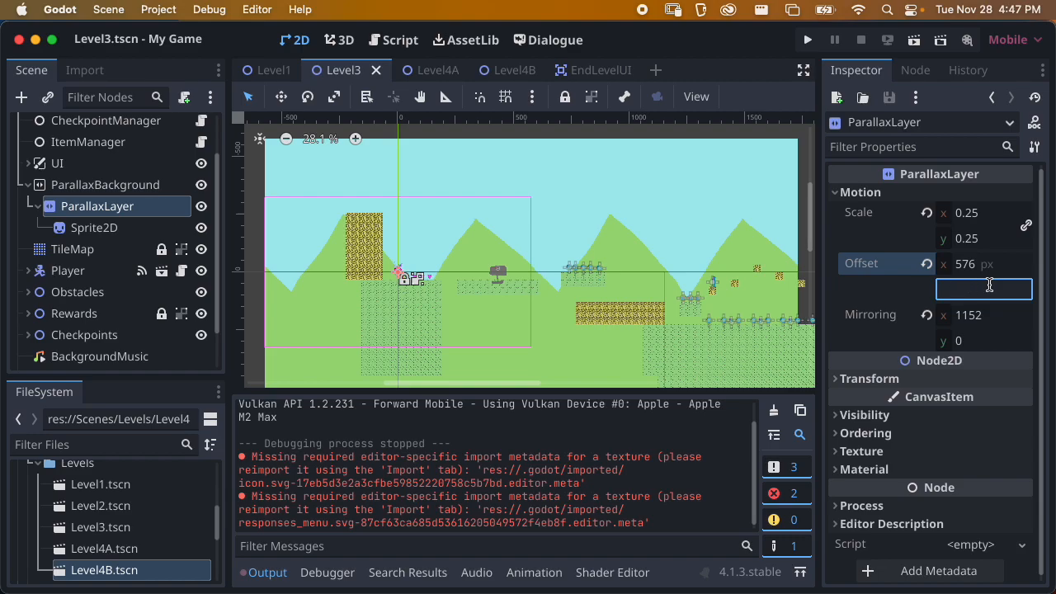
# Look up the window's Viewport Height in the Project Settings and close the settings.
pyautogui.click(158, 9)
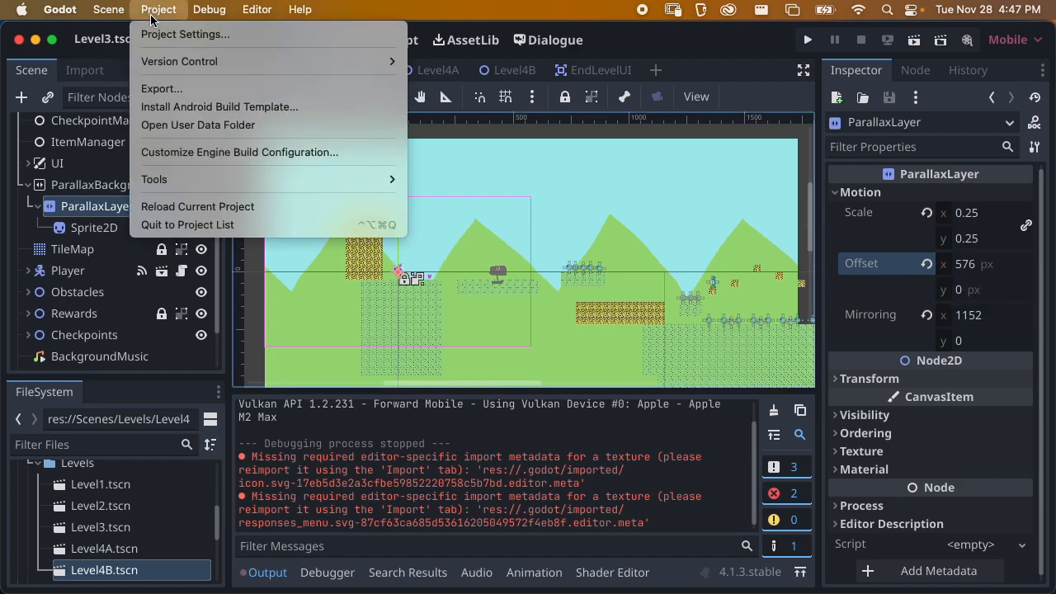
pyautogui.press('Left')
pyautogui.moveTo(159, 9)
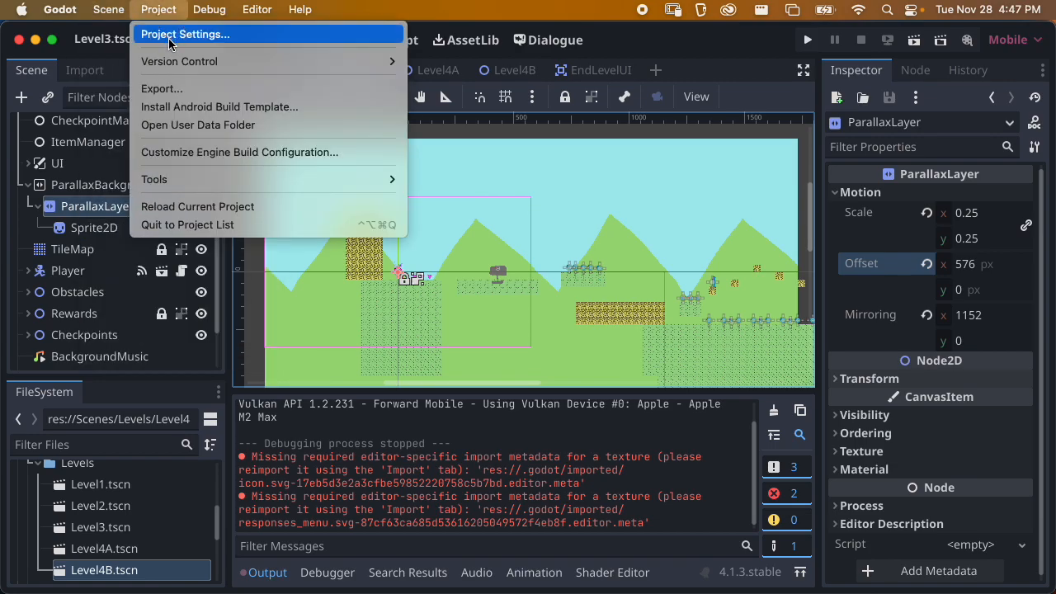
pyautogui.click(173, 34)
pyautogui.click(566, 195)
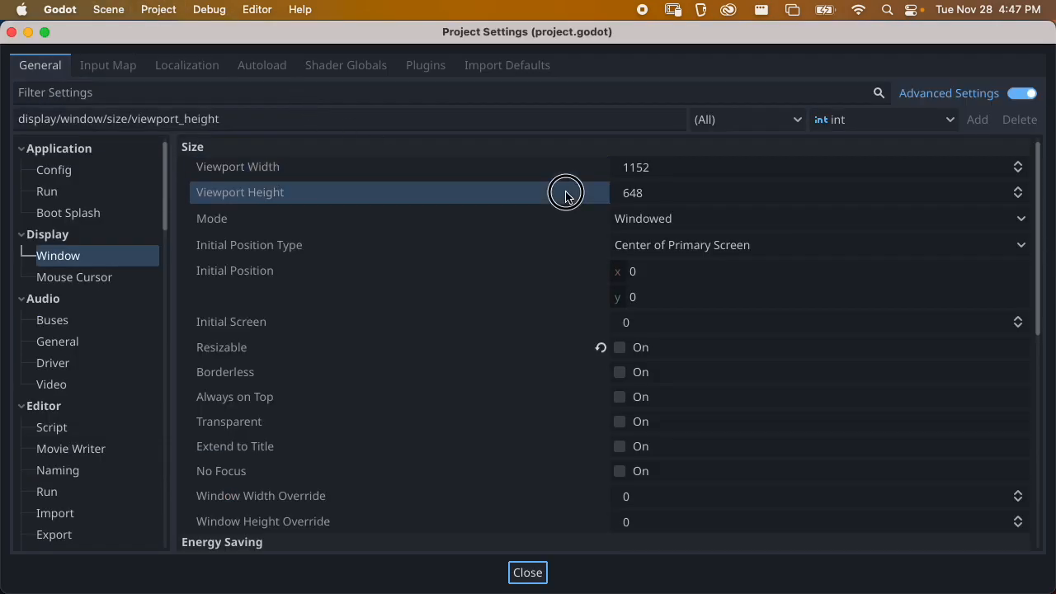
pyautogui.click(527, 572)
# Set the ParallaxLayer's Motion Offset y to 648 / 2 and run the scene.
pyautogui.click(987, 289)
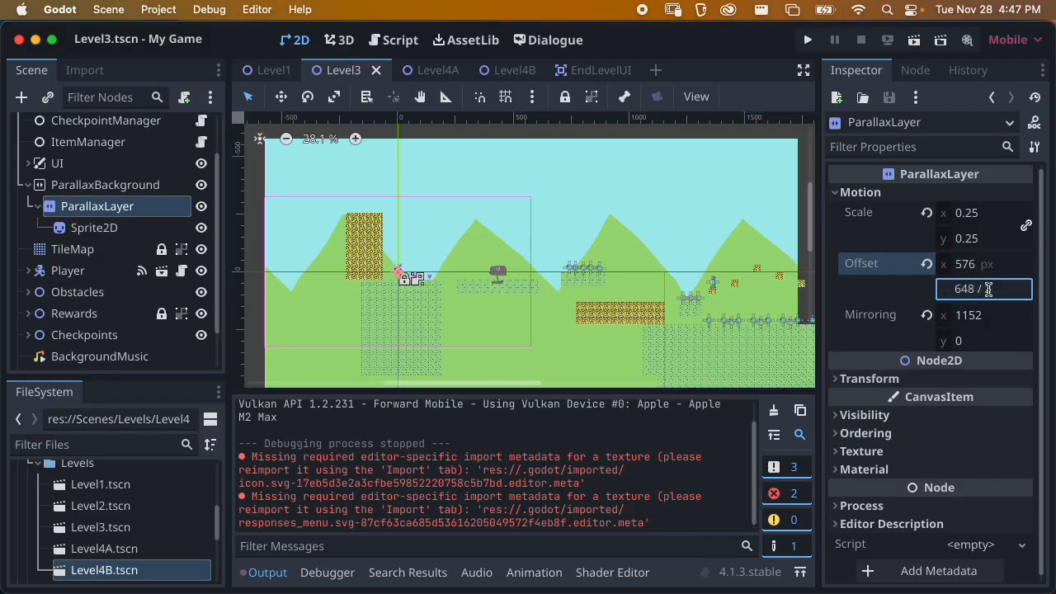
pyautogui.write('648 / 2')
pyautogui.press('Return')
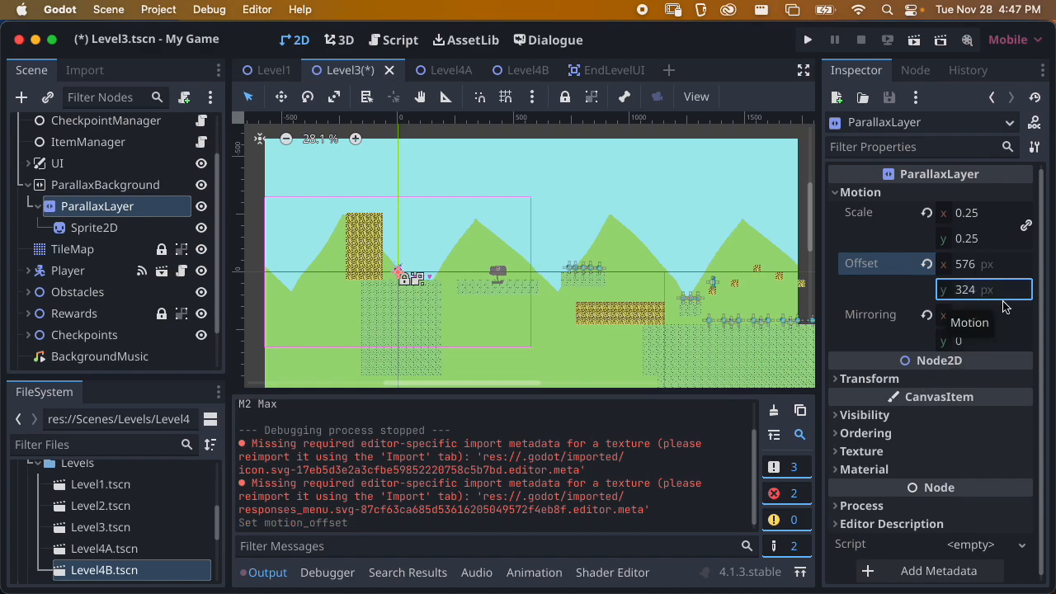
pyautogui.press('super+r')
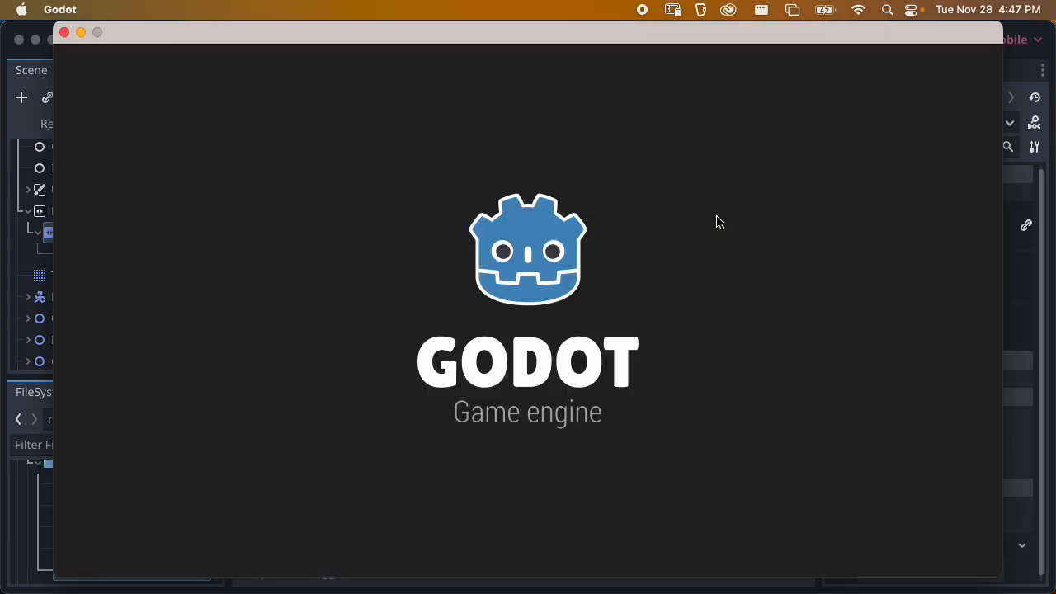
# Move and jump the cat around the first platform to check the background's vertical coverage, and close the game.
pyautogui.press('Right')
pyautogui.press('Right')
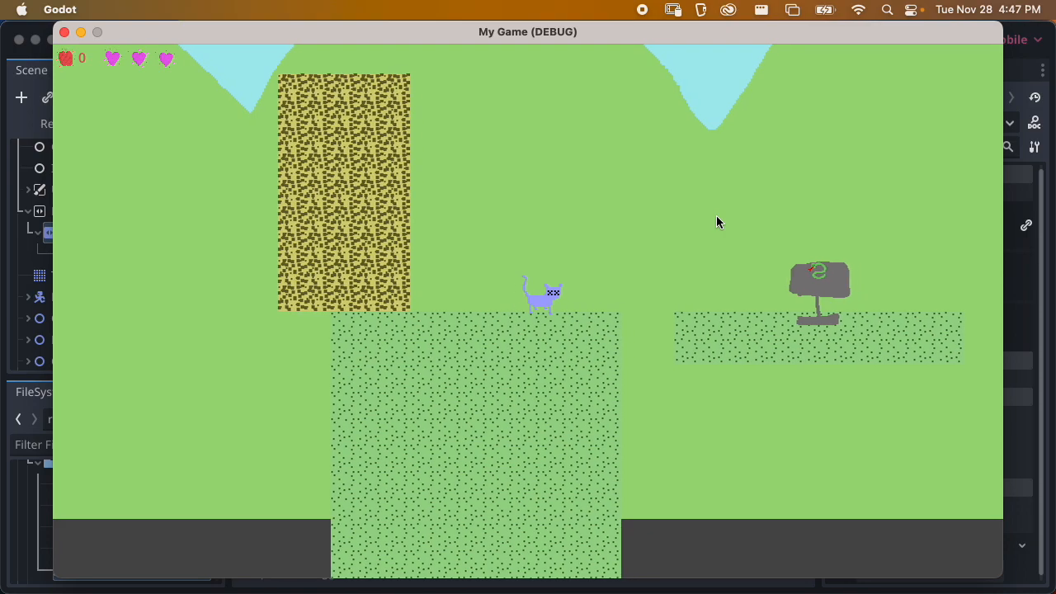
pyautogui.press('space')
pyautogui.press('Left')
pyautogui.press('Right')
pyautogui.press('space')
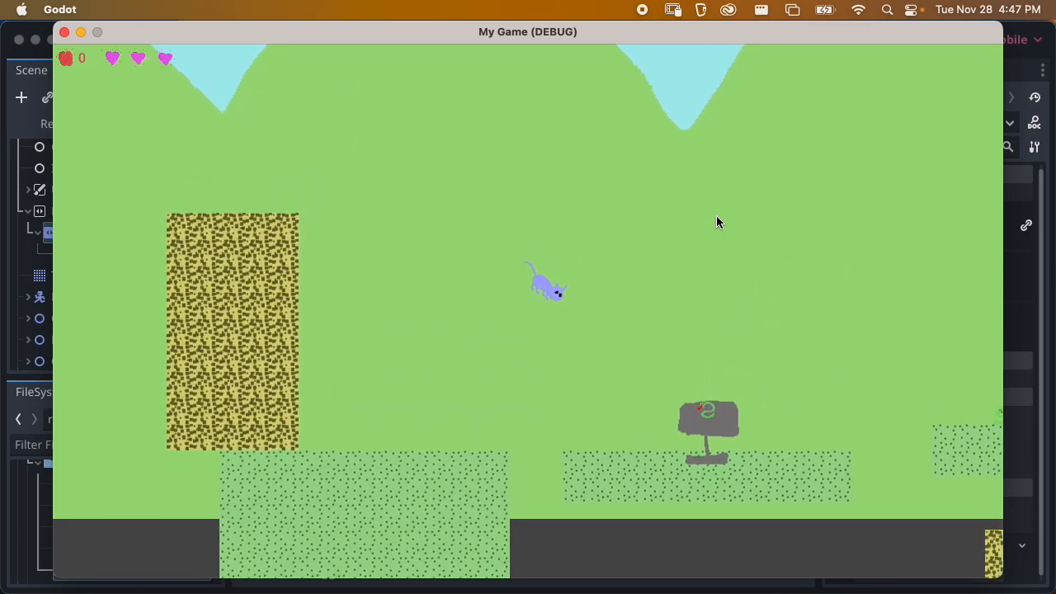
pyautogui.press('super+q')
# Set the ParallaxLayer's Motion Offset y to 648, test the scene by jumping to the signpost and close the game.
pyautogui.click(987, 288)
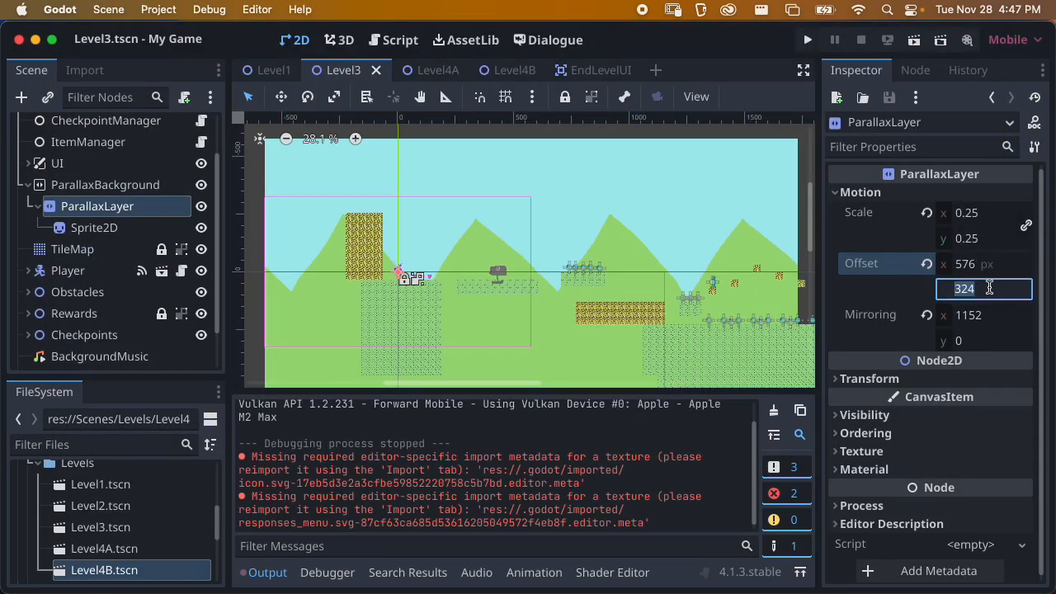
pyautogui.press('super+b')
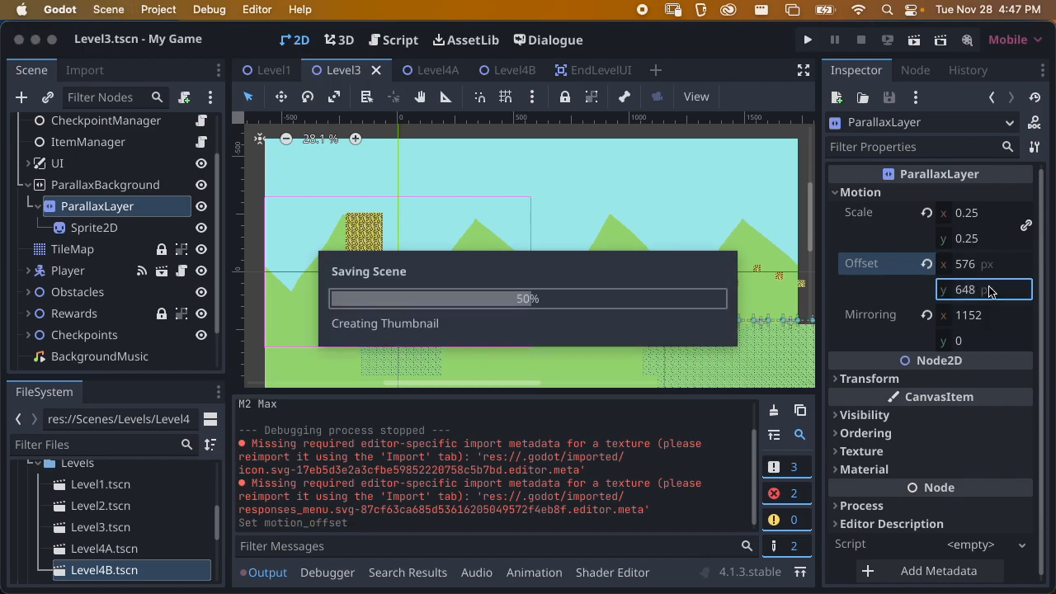
pyautogui.press('Right')
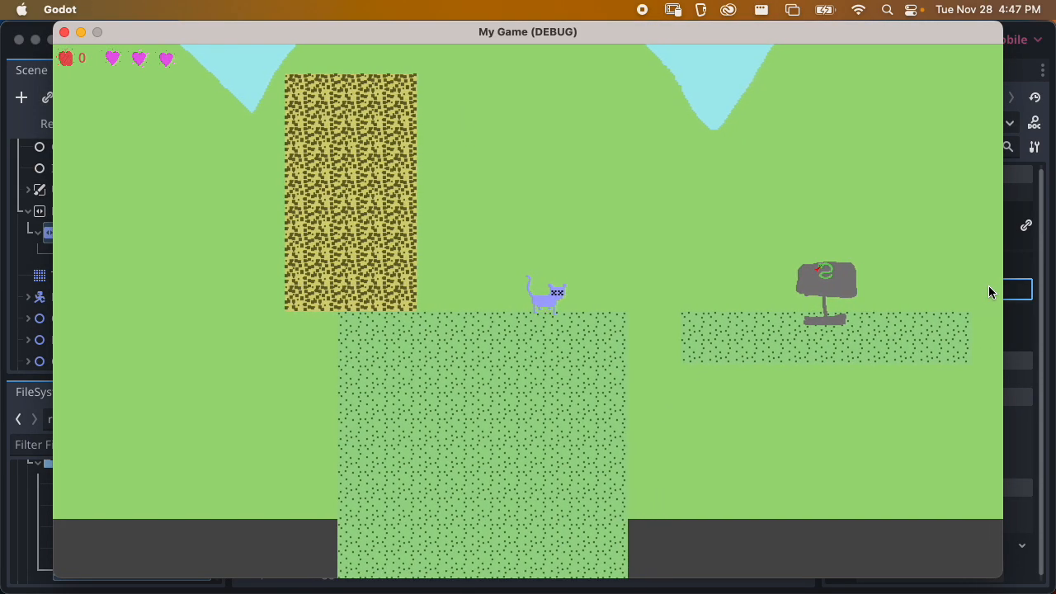
pyautogui.press('space')
pyautogui.press('space')
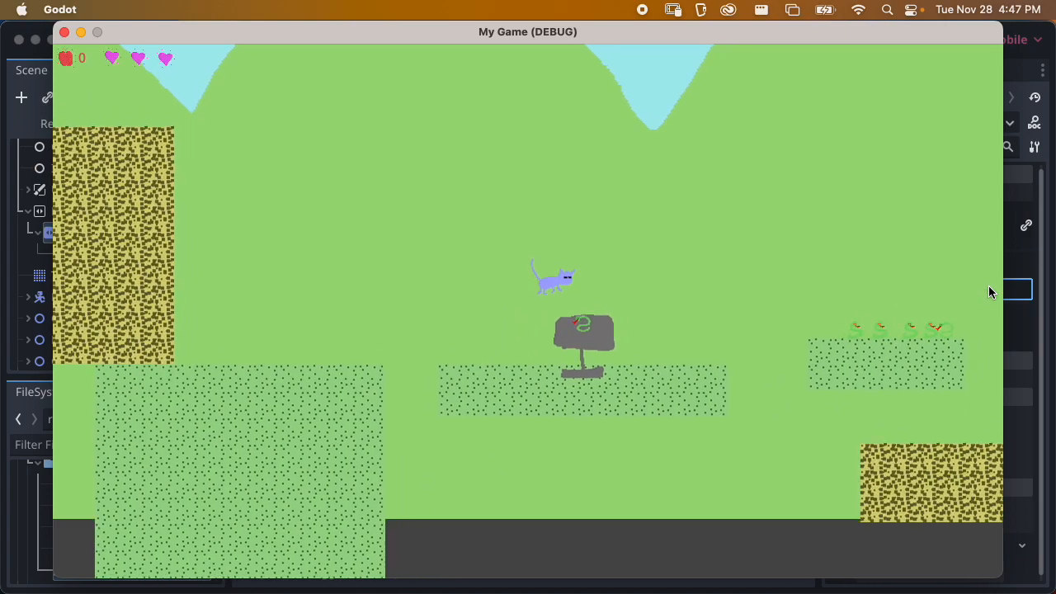
pyautogui.press('super+q')
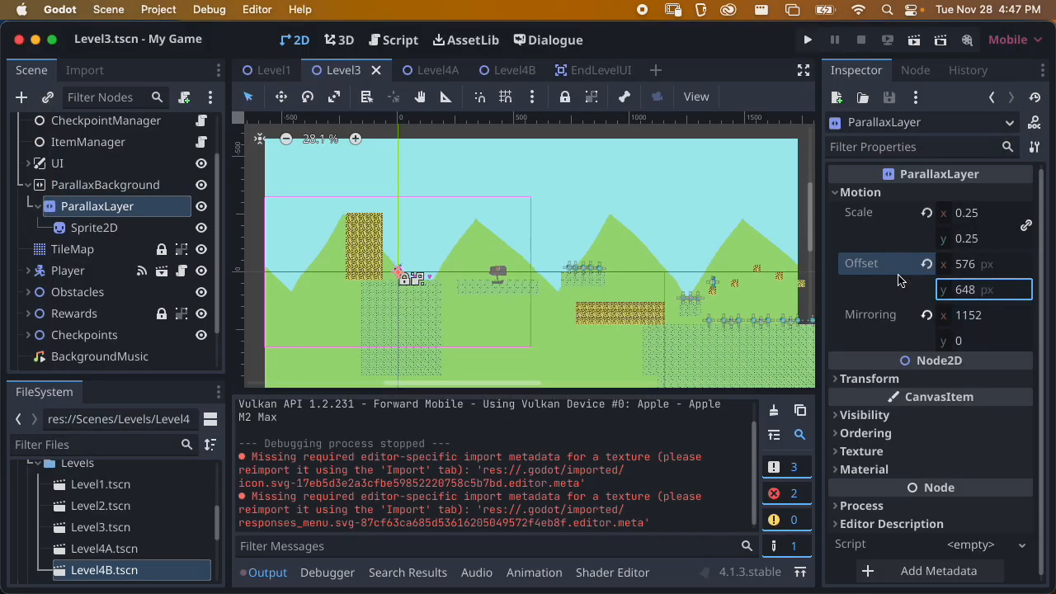
# Unlink the ParallaxLayer's Motion Scale axes, try 1 for y and set it to 0, keeping x at 0.25.
pyautogui.click(987, 238)
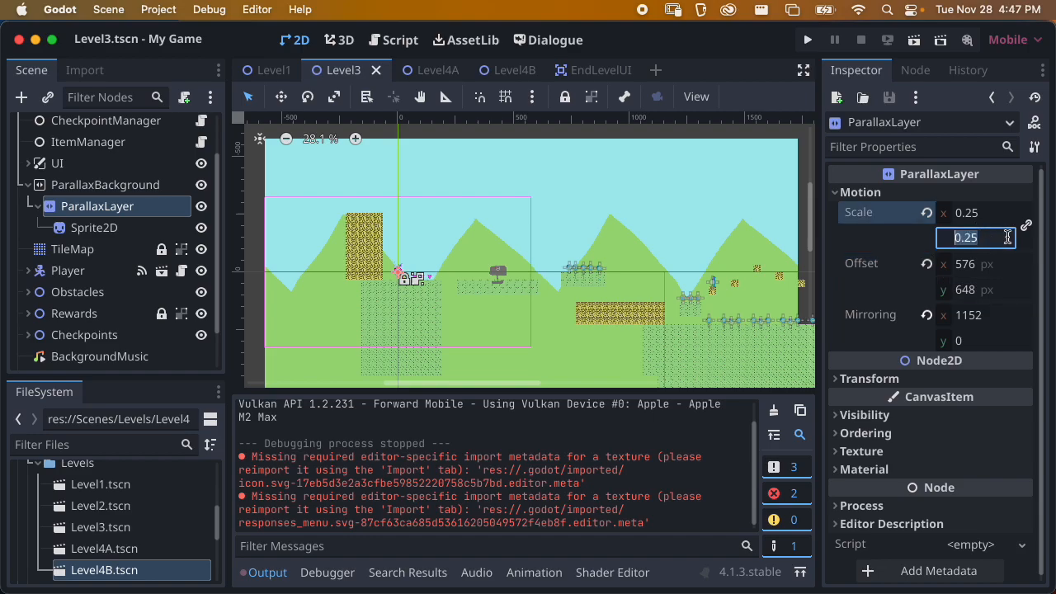
pyautogui.write('1')
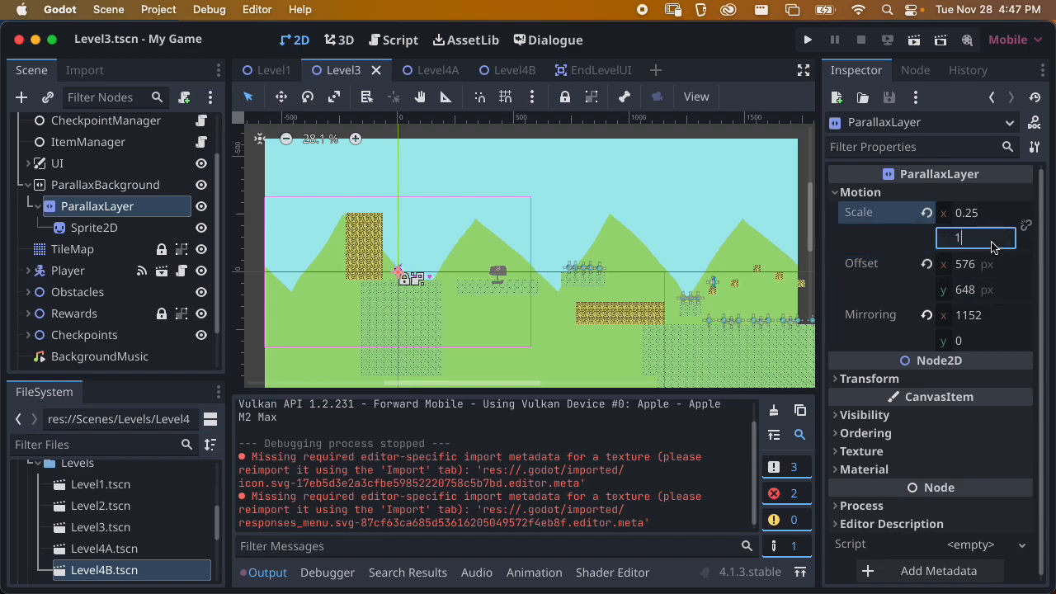
pyautogui.press('Return')
pyautogui.write('0')
pyautogui.press('Return')
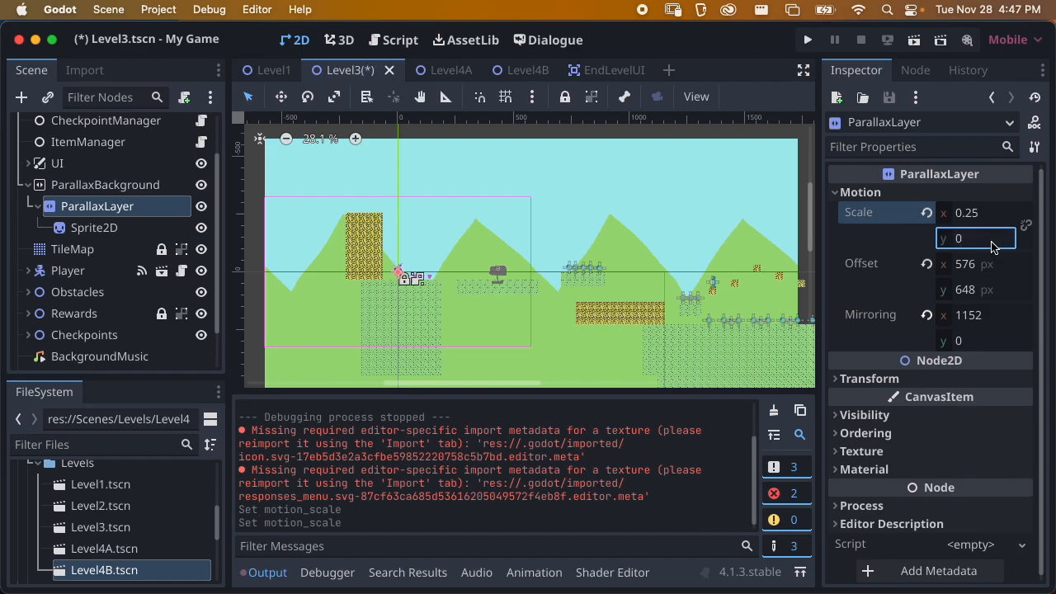
# Run the scene, jump the cat across to the signpost to check the background's vertical position, and close the game.
pyautogui.press('super+r')
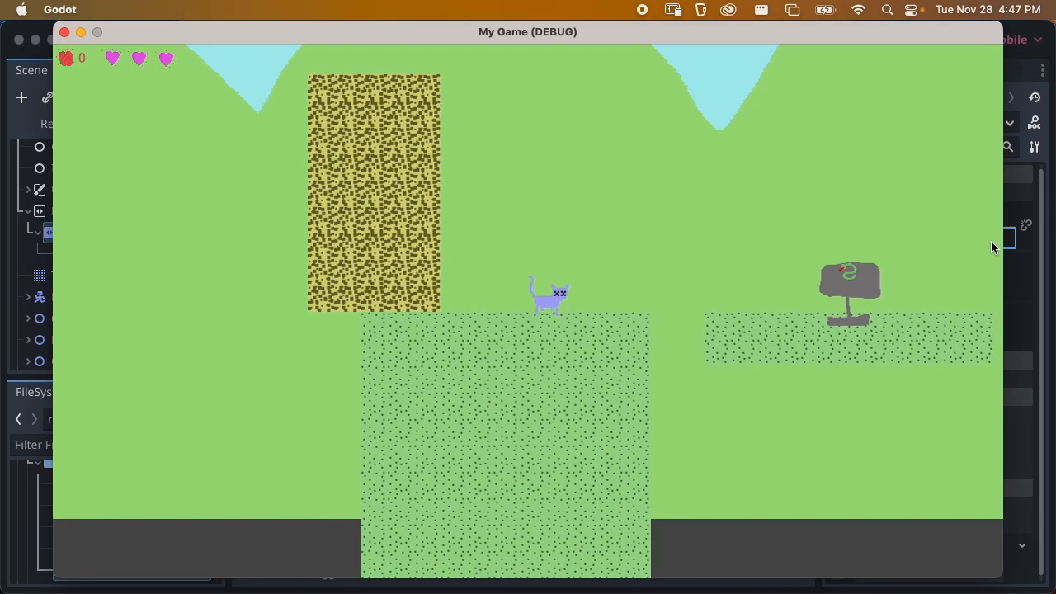
pyautogui.press('Right')
pyautogui.press('space')
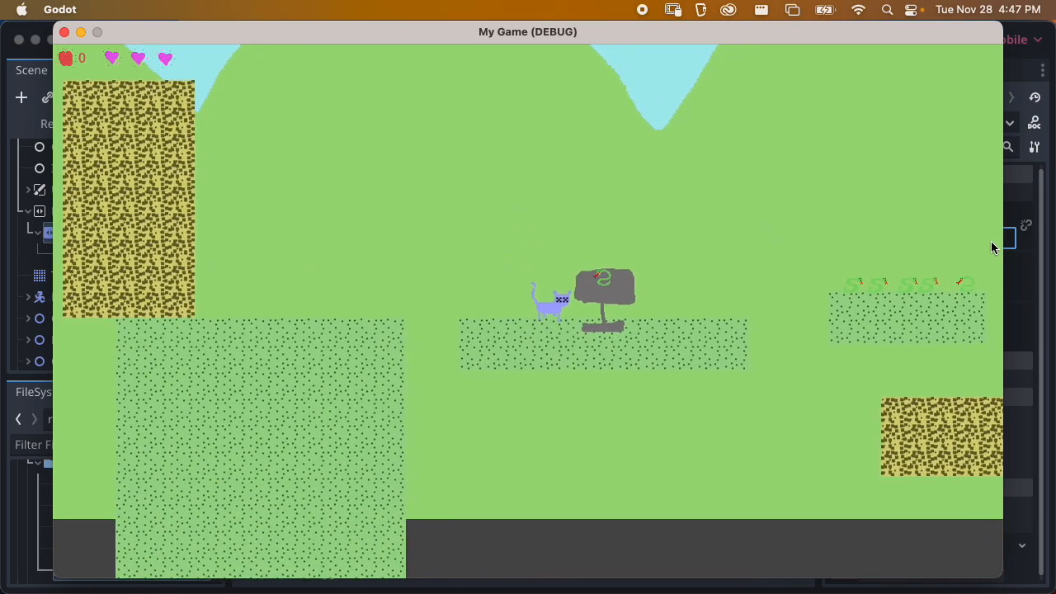
pyautogui.press('Right')
pyautogui.press('super+q')
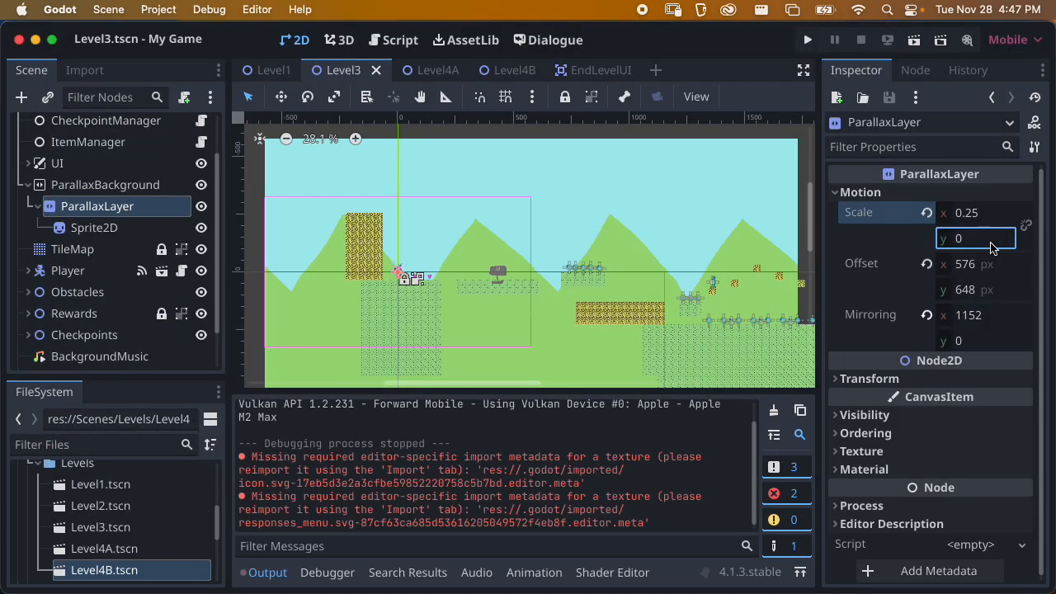
# Set the ParallaxLayer's Motion Offset y to 576, run the scene to check the background and close the game.
pyautogui.click(977, 293)
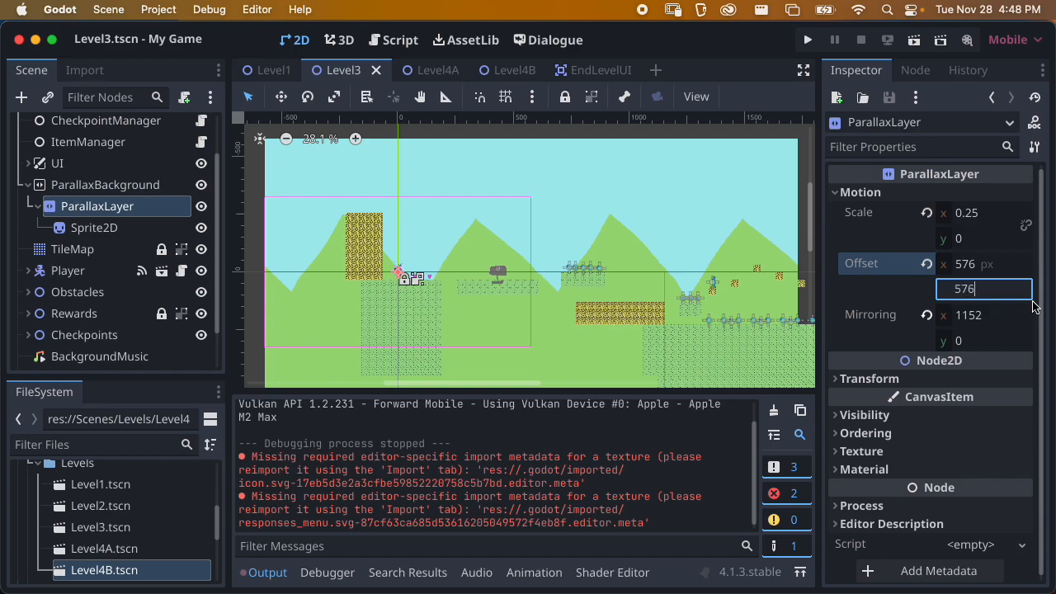
pyautogui.write('576')
pyautogui.press('Return')
pyautogui.press('super+r')
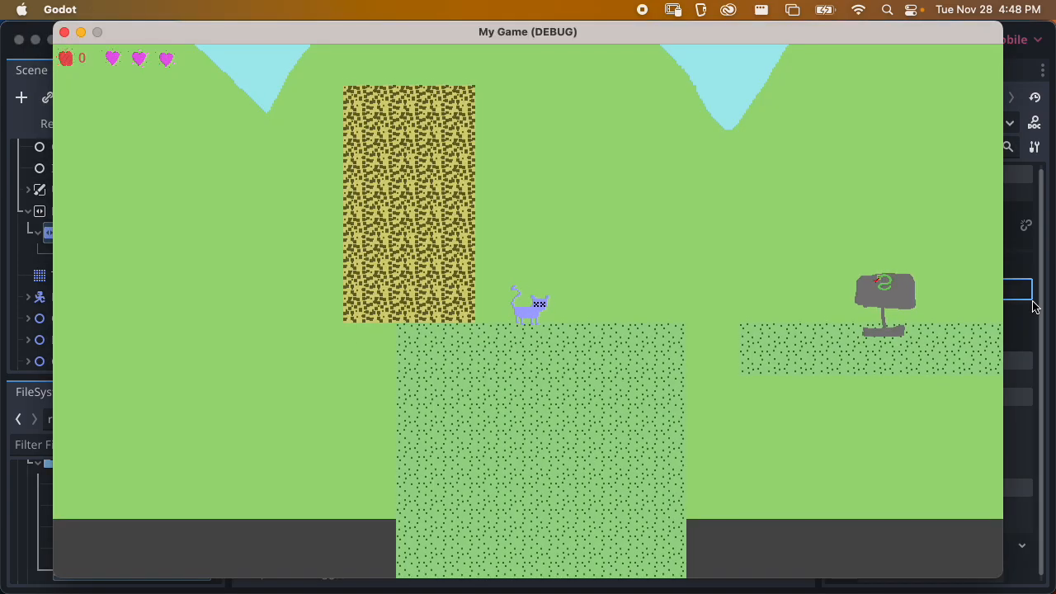
pyautogui.press('super+q')
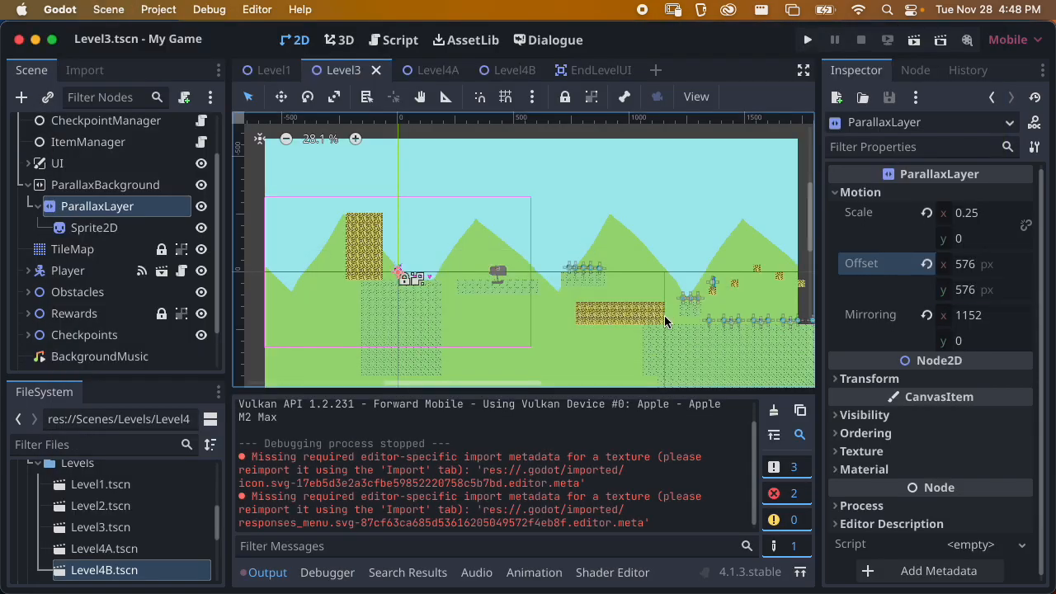
# Examine the Sprite2D's animation and transform properties for anything that affects the background's vertical placement.
pyautogui.click(113, 244)
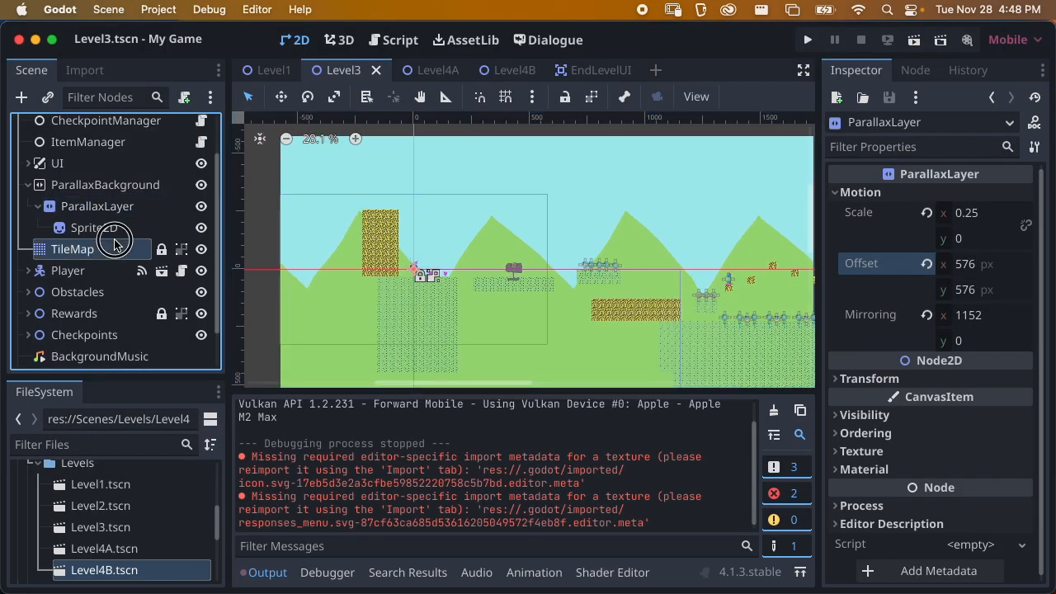
pyautogui.click(105, 228)
pyautogui.scroll(-2, 895, 364)
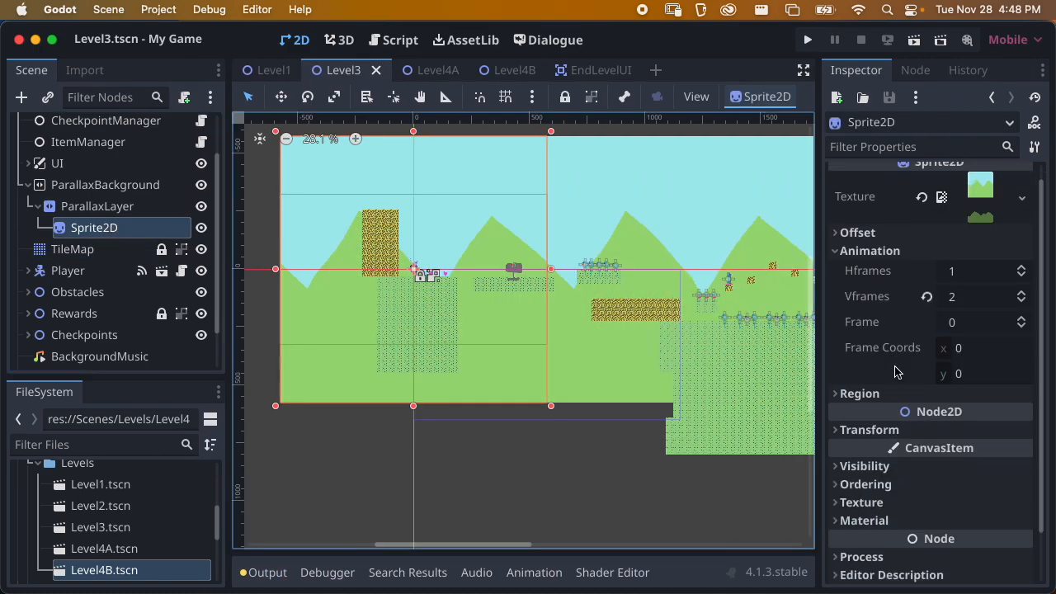
pyautogui.click(891, 377)
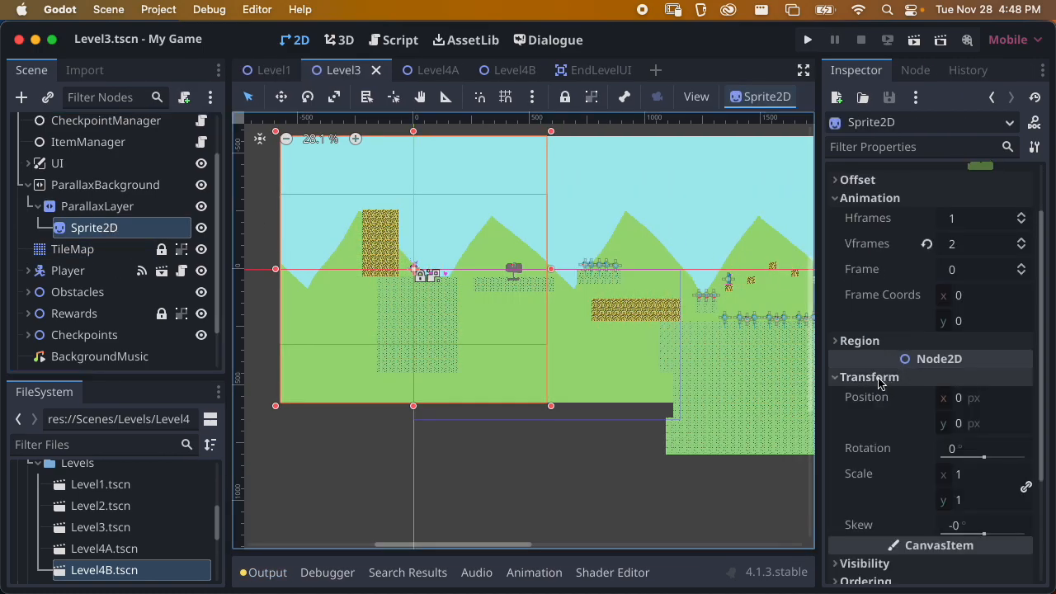
pyautogui.click(880, 380)
pyautogui.scroll(2, 902, 355)
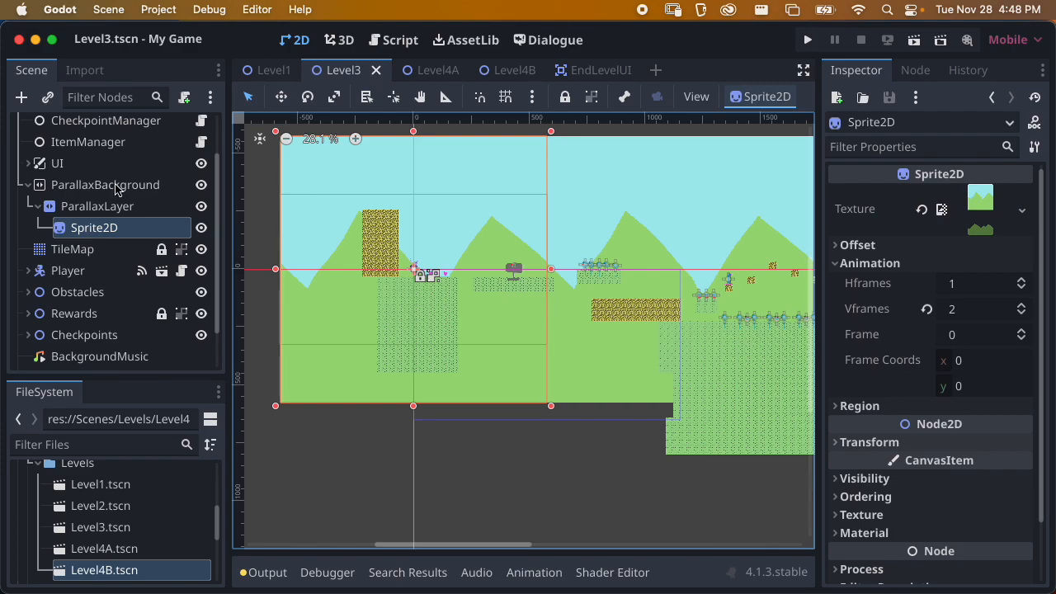
# Examine the ParallaxBackground node's scroll and transform properties.
pyautogui.click(117, 186)
pyautogui.click(858, 190)
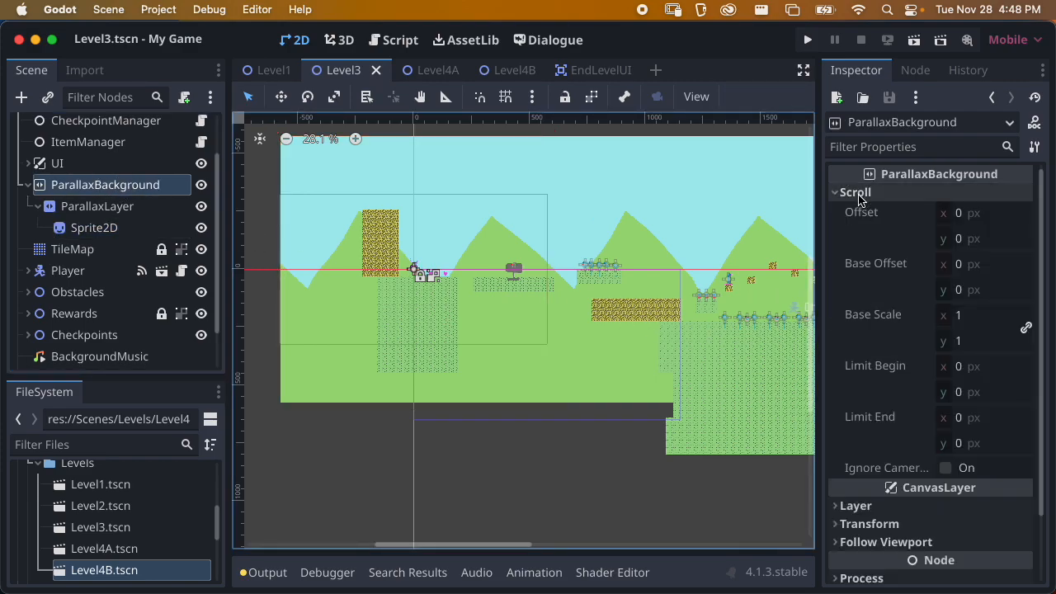
pyautogui.click(856, 191)
pyautogui.click(866, 248)
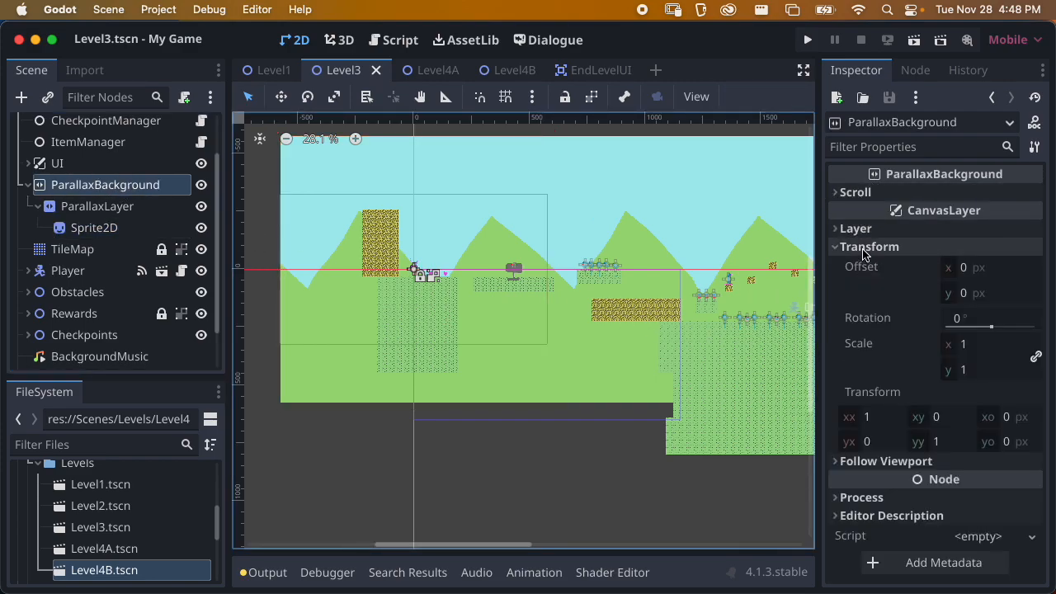
pyautogui.click(875, 245)
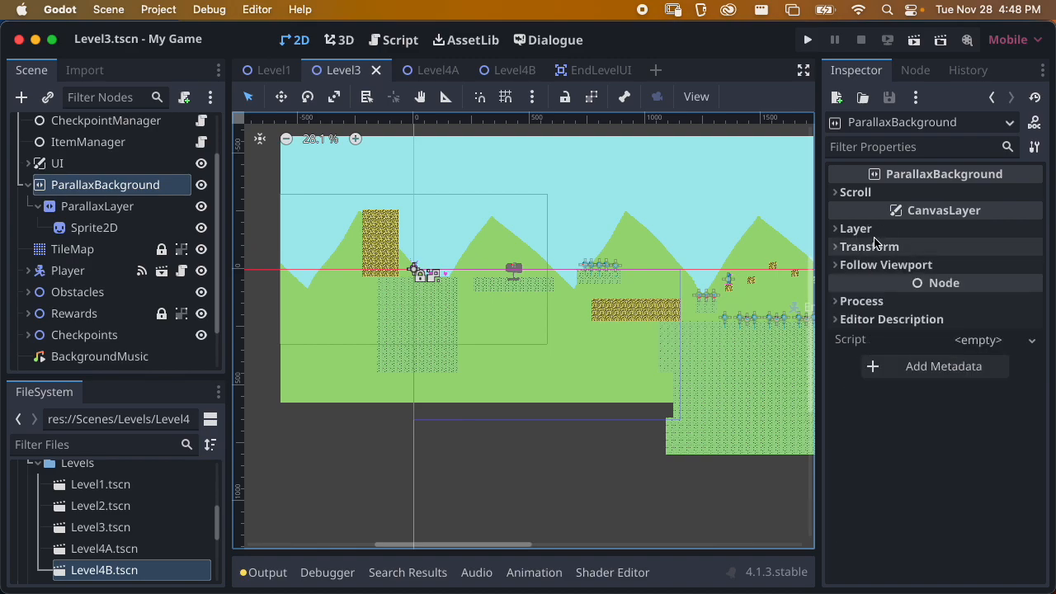
# Try a Motion Offset y based on 648 for the ParallaxLayer, run the scene and close the game.
pyautogui.click(135, 207)
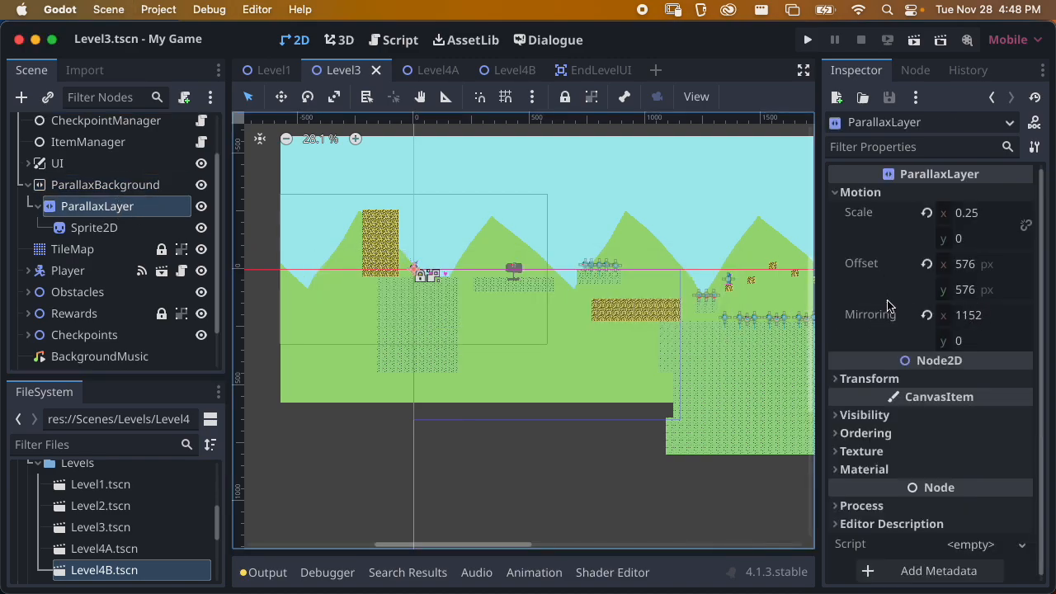
pyautogui.click(874, 380)
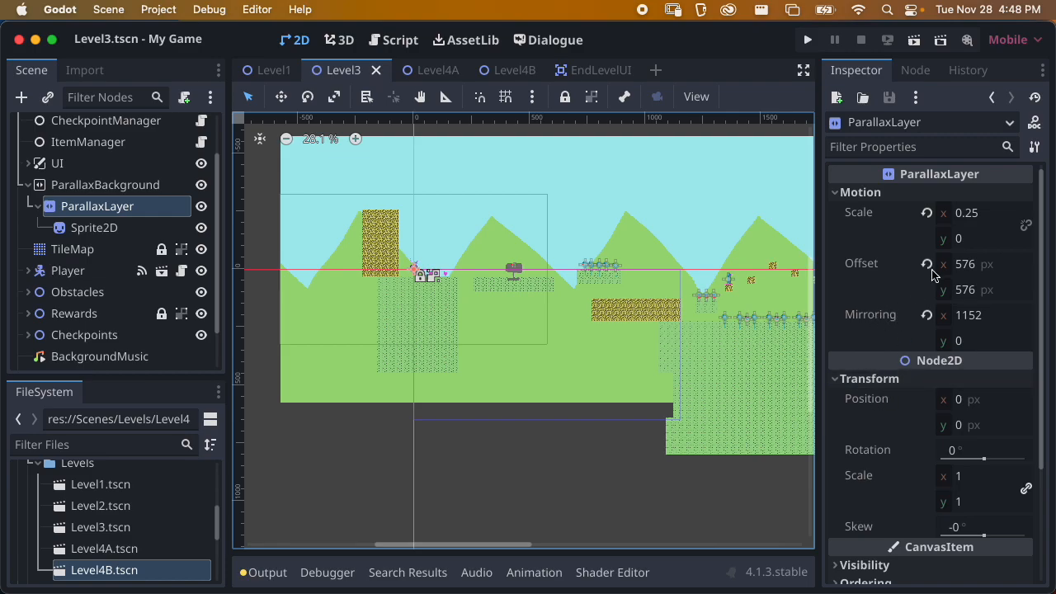
pyautogui.click(966, 290)
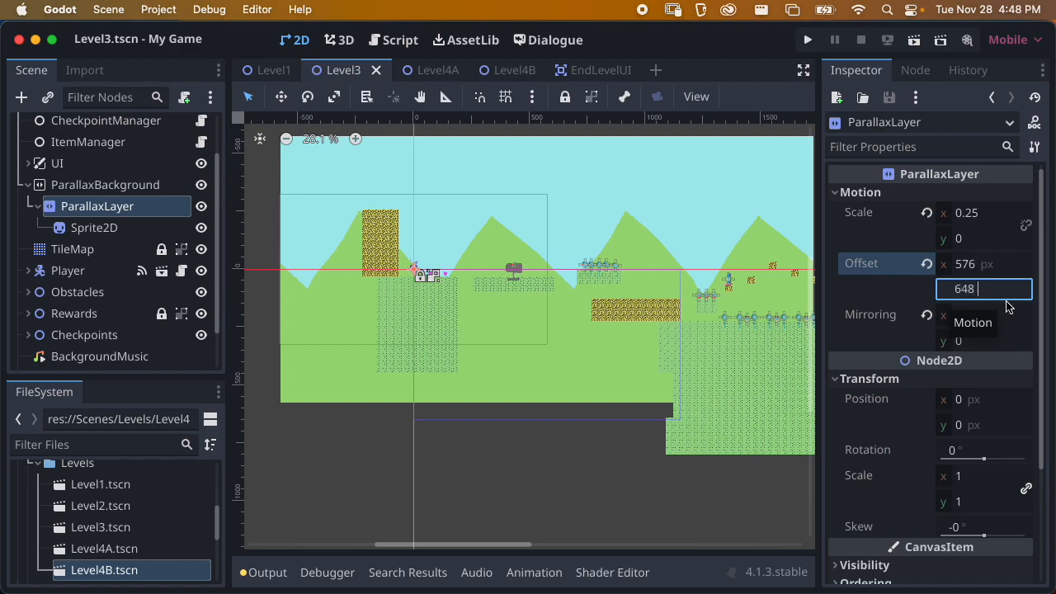
pyautogui.press('super+r')
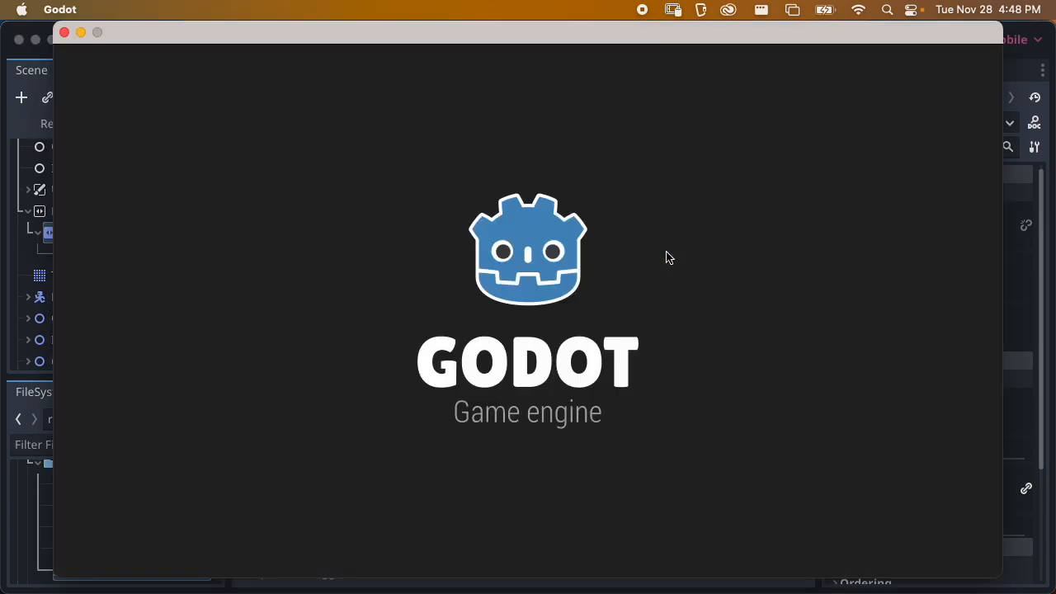
pyautogui.press('super+q')
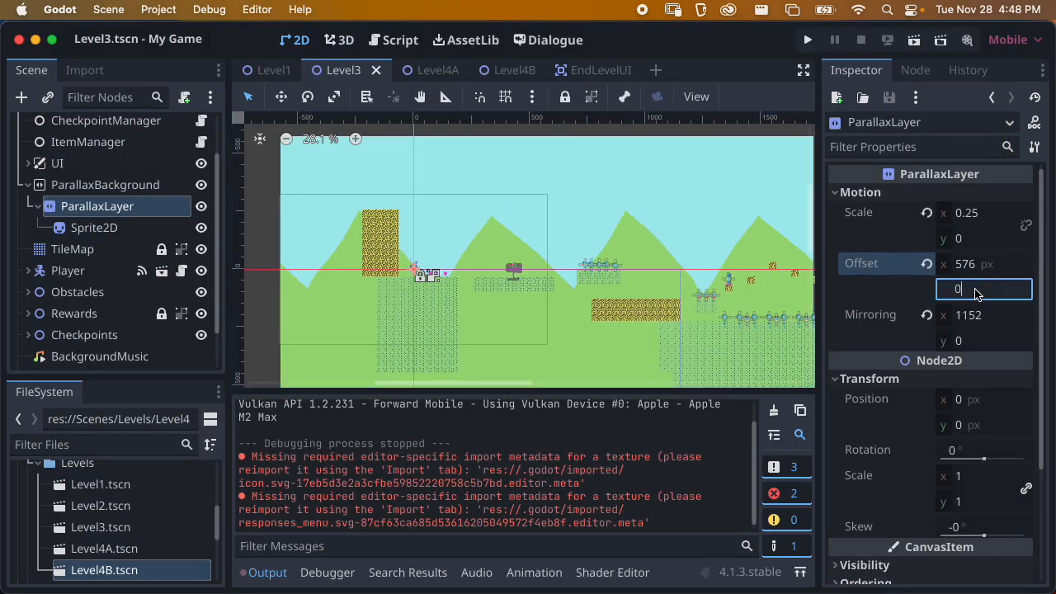
# Set the ParallaxLayer's Motion Offset y to 0 and the Sprite2D's Position y to 648 / 2, and save the scene.
pyautogui.press('Return')
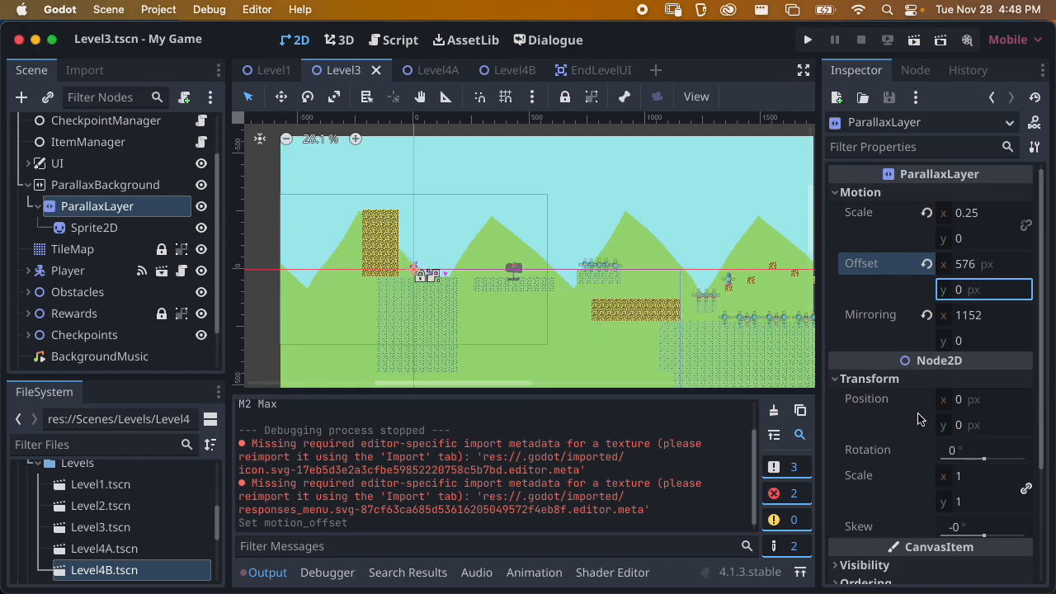
pyautogui.click(132, 230)
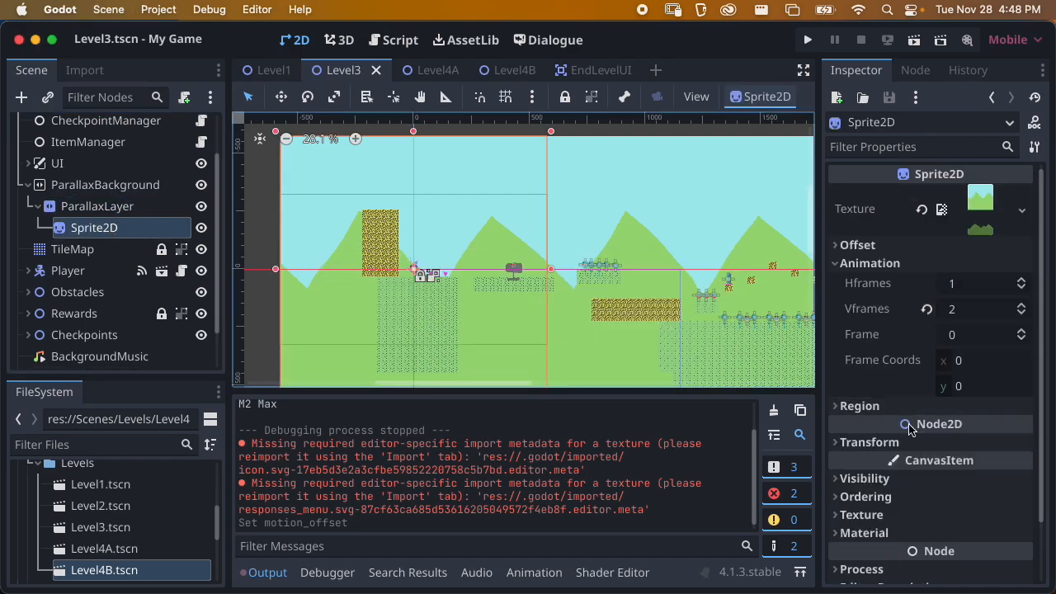
pyautogui.click(896, 450)
pyautogui.click(970, 489)
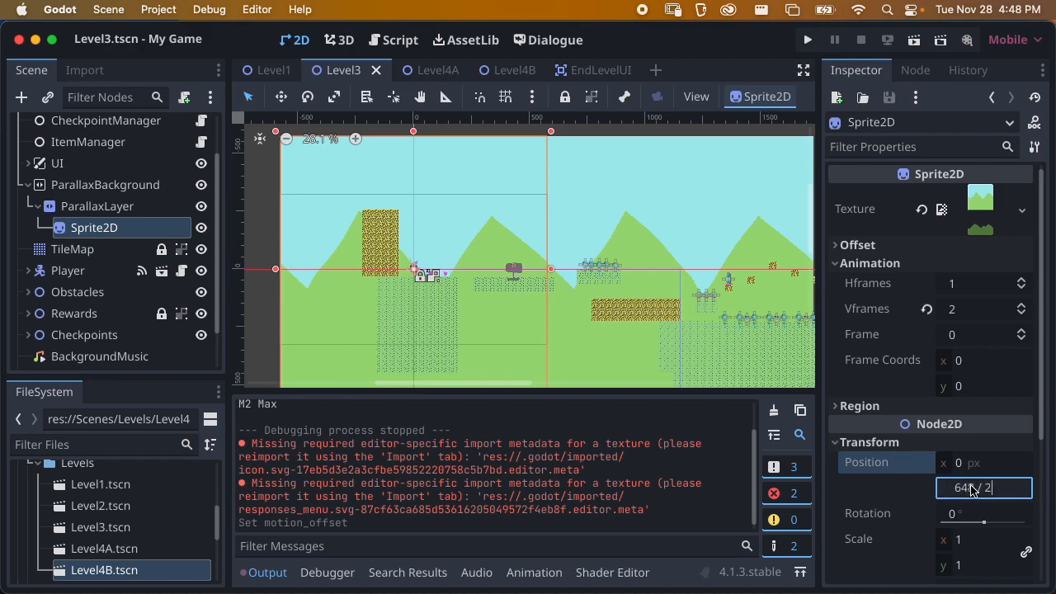
pyautogui.write('648 / 2')
pyautogui.press('Return')
pyautogui.press('super+s')
# Run the scene and move and jump the cat past the signpost to check that the mountains fill the window.
pyautogui.press('super+r')
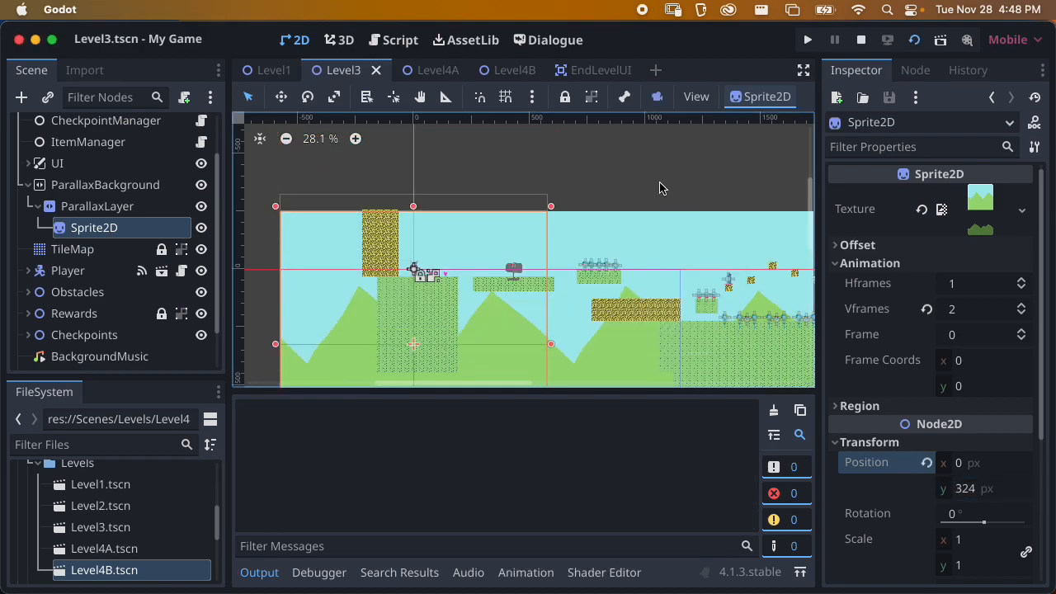
pyautogui.press('Right')
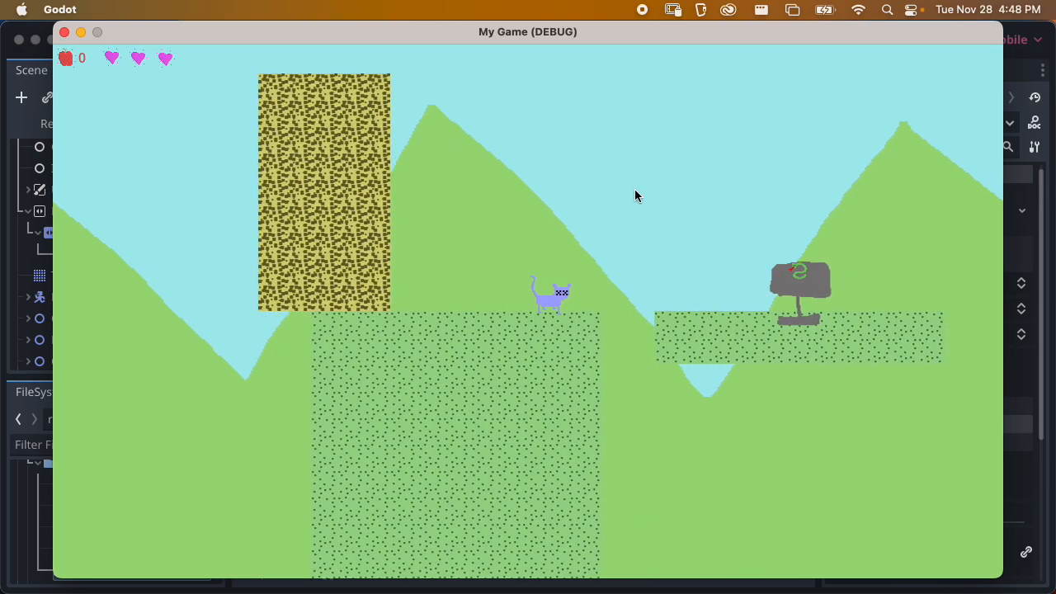
pyautogui.press('space')
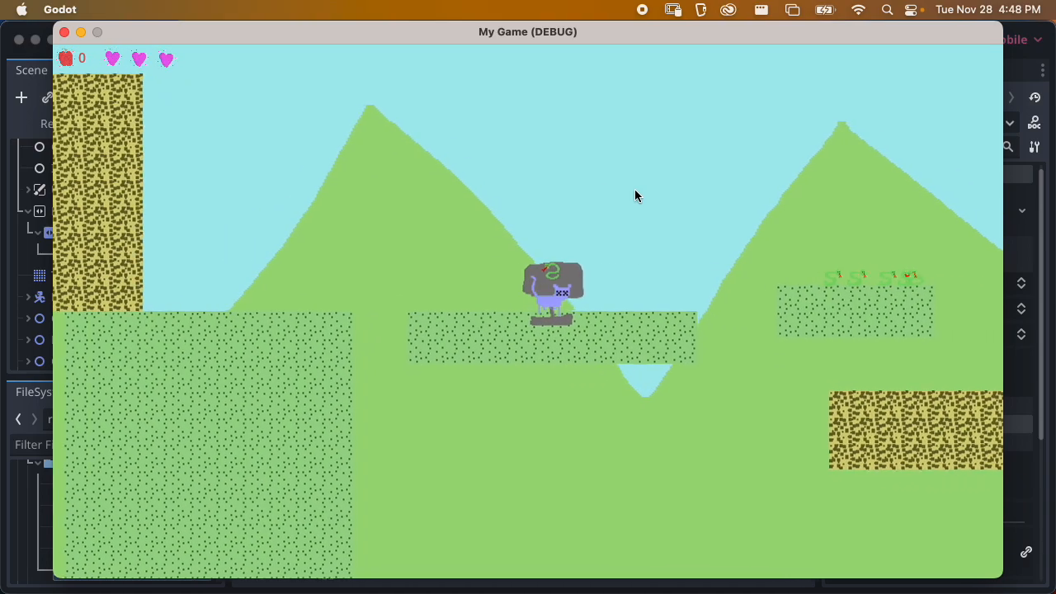
pyautogui.press('space')
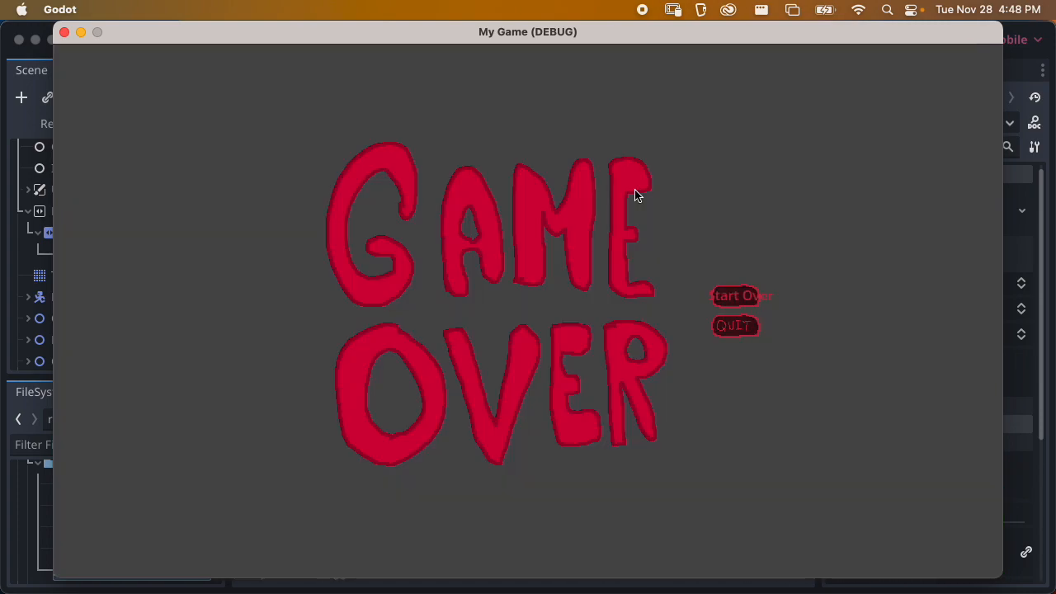
# Start the level over, play past the signpost once more and quit from the game over screen.
pyautogui.click(715, 295)
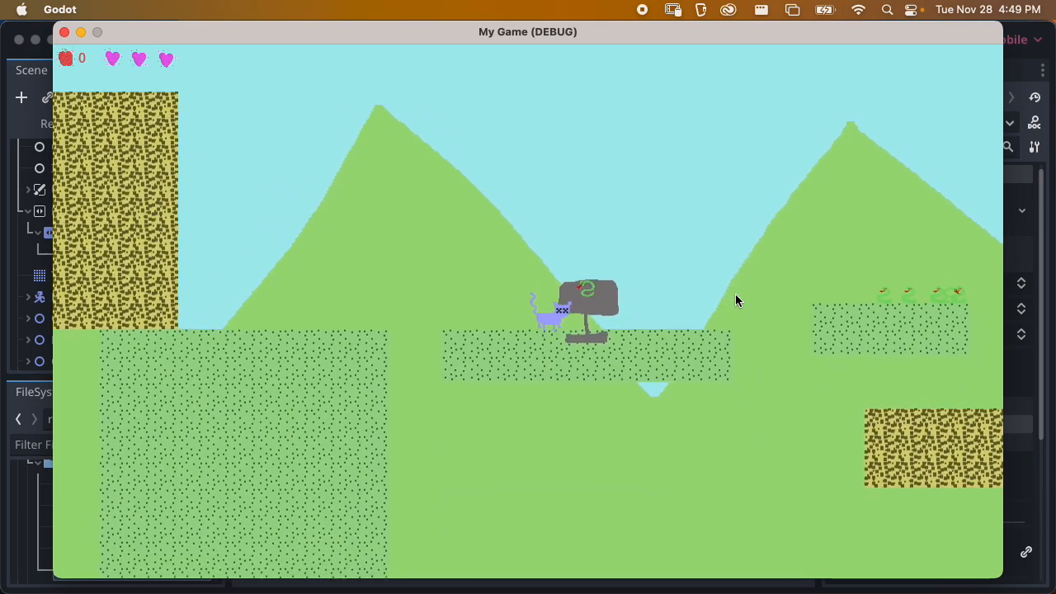
pyautogui.press('Right')
pyautogui.press('space')
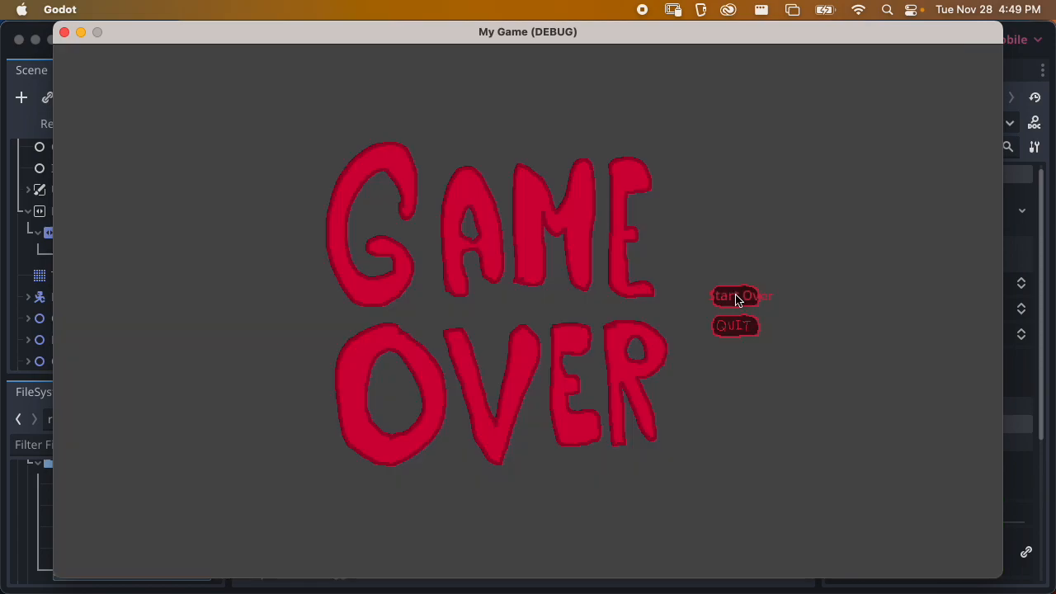
pyautogui.click(736, 327)
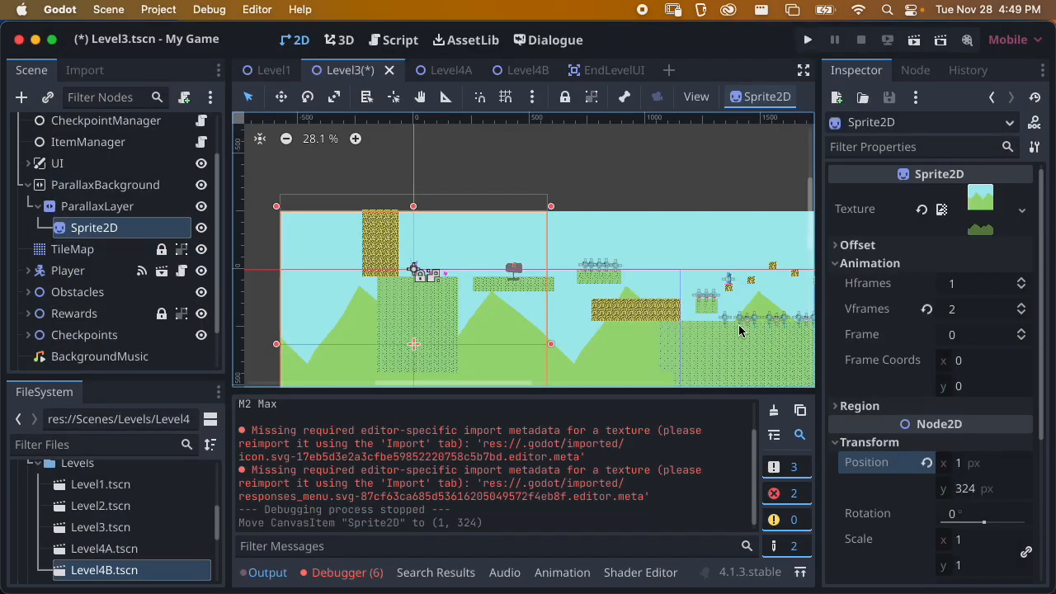
# Run the scene again and jump the cat past the signpost toward the snake platform while watching the background scroll.
pyautogui.press('super+b')
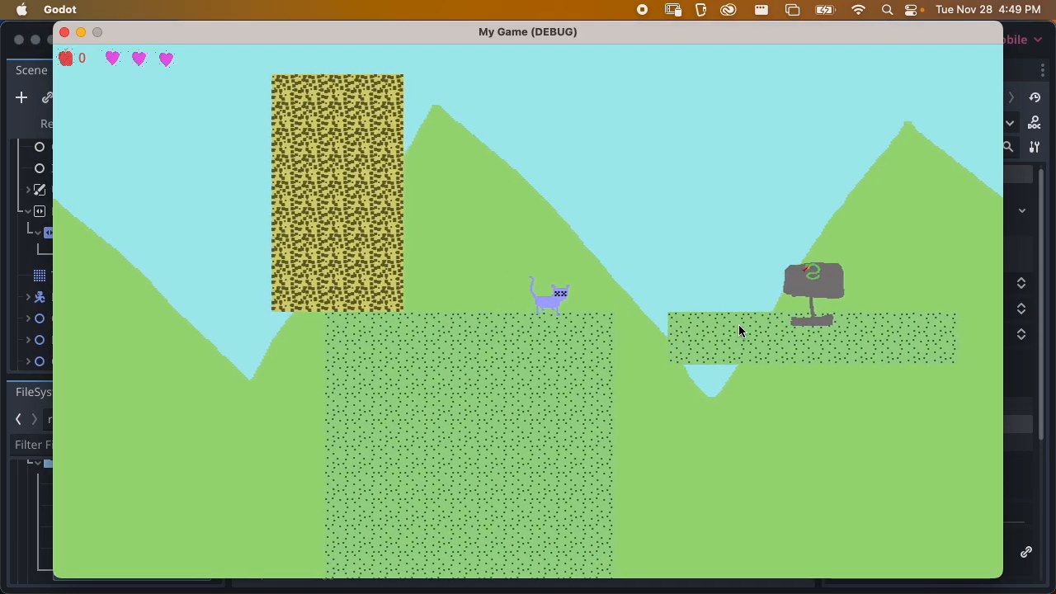
pyautogui.press('Right')
pyautogui.press('space')
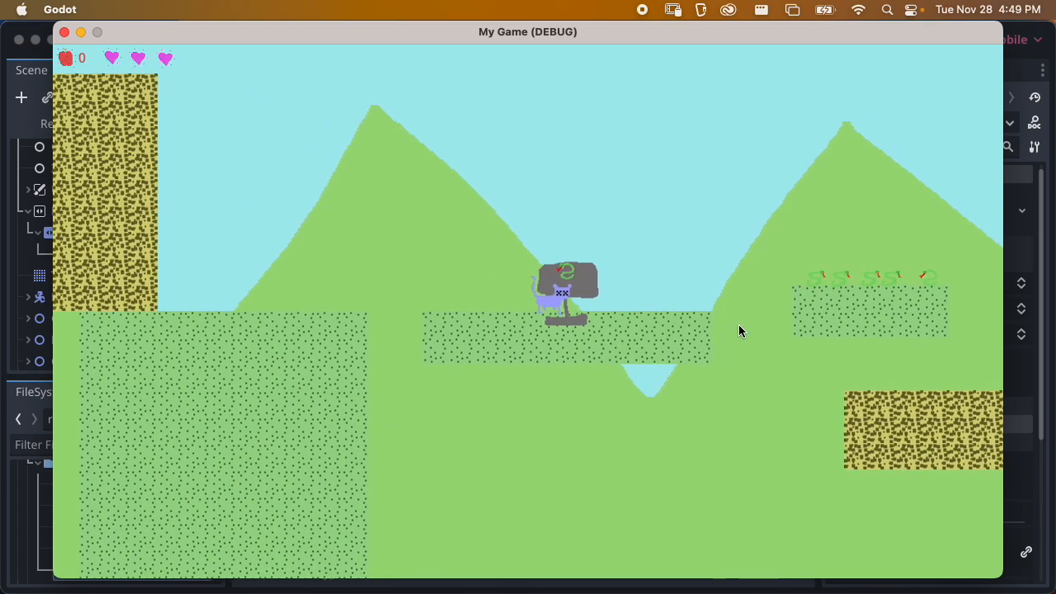
pyautogui.press('Right')
pyautogui.press('space')
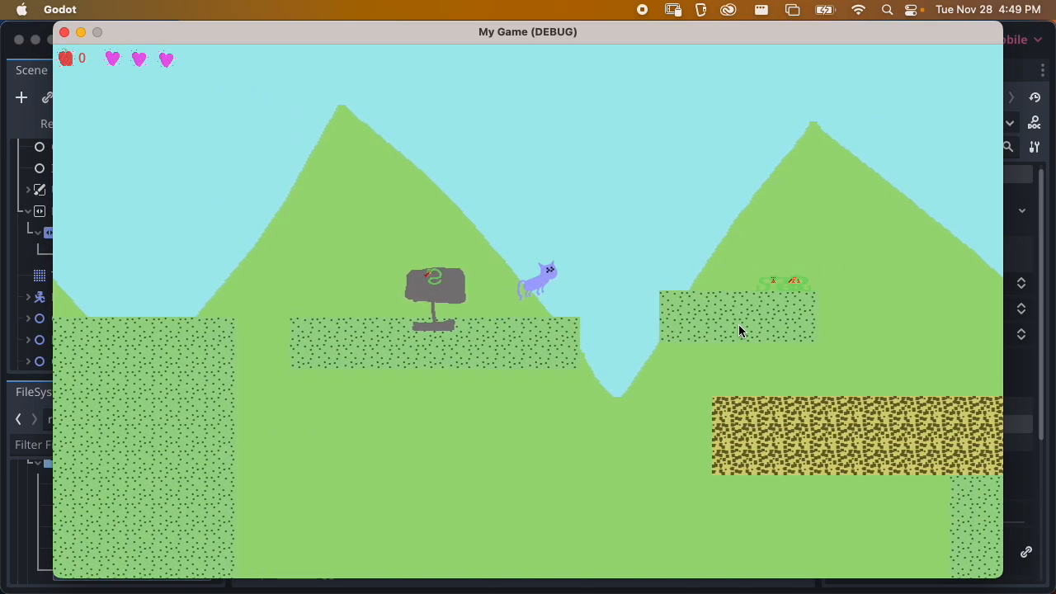
pyautogui.press('Right')
pyautogui.press('space')
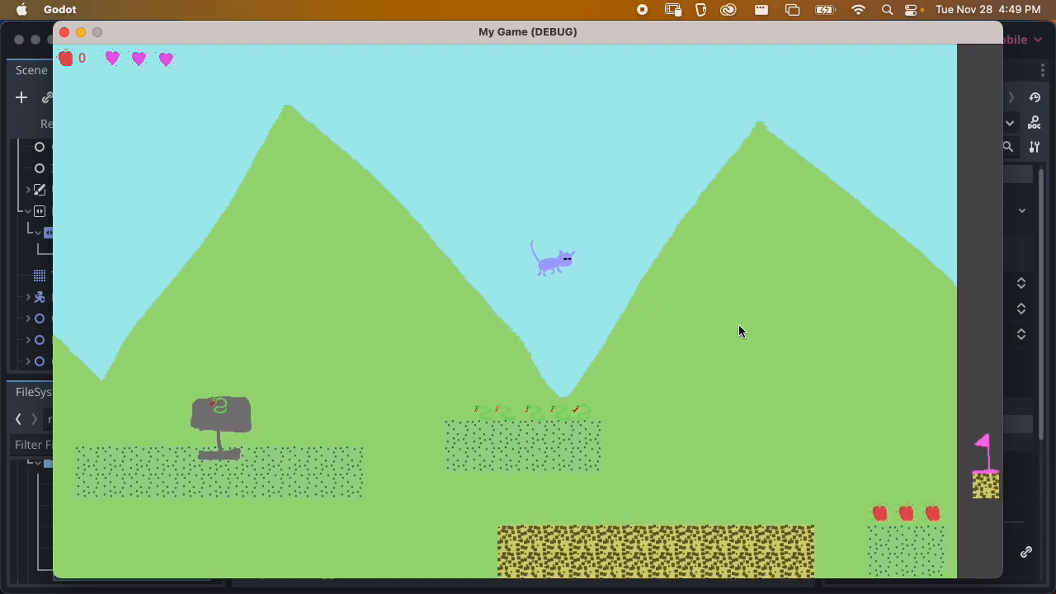
# Play on past the snake platform, collect the apples and climb the floating blocks beyond the flag while watching the background's edge.
pyautogui.press('Right')
pyautogui.press('space')
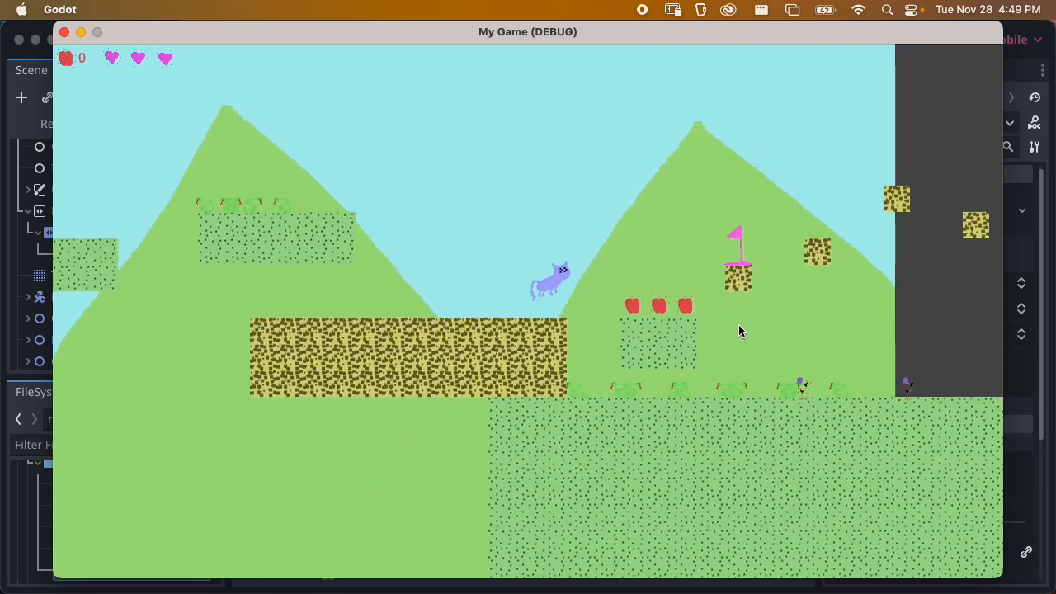
pyautogui.press('Right')
pyautogui.press('space')
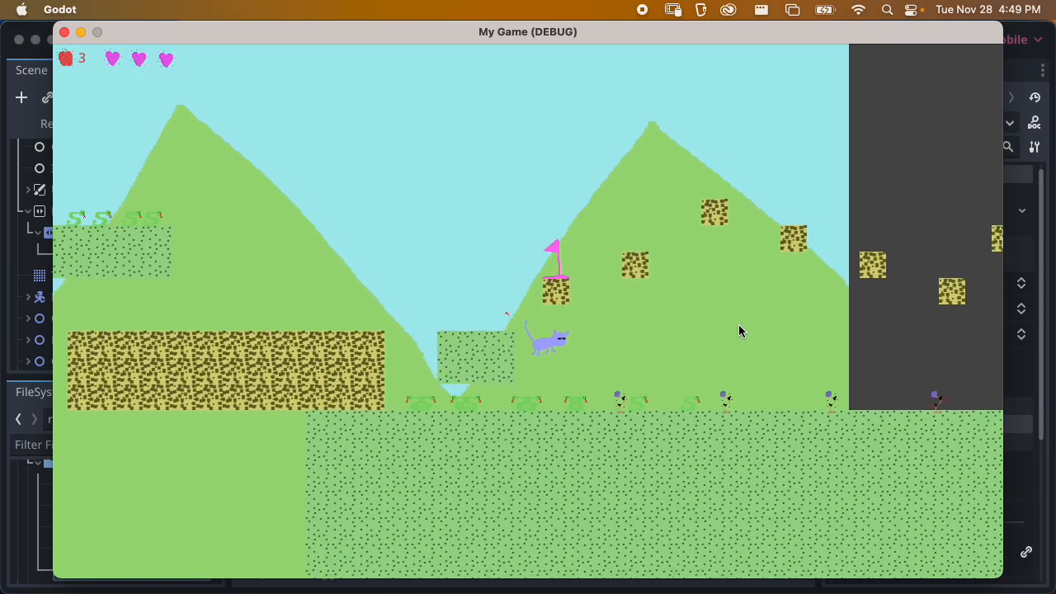
pyautogui.press('Left')
pyautogui.press('space')
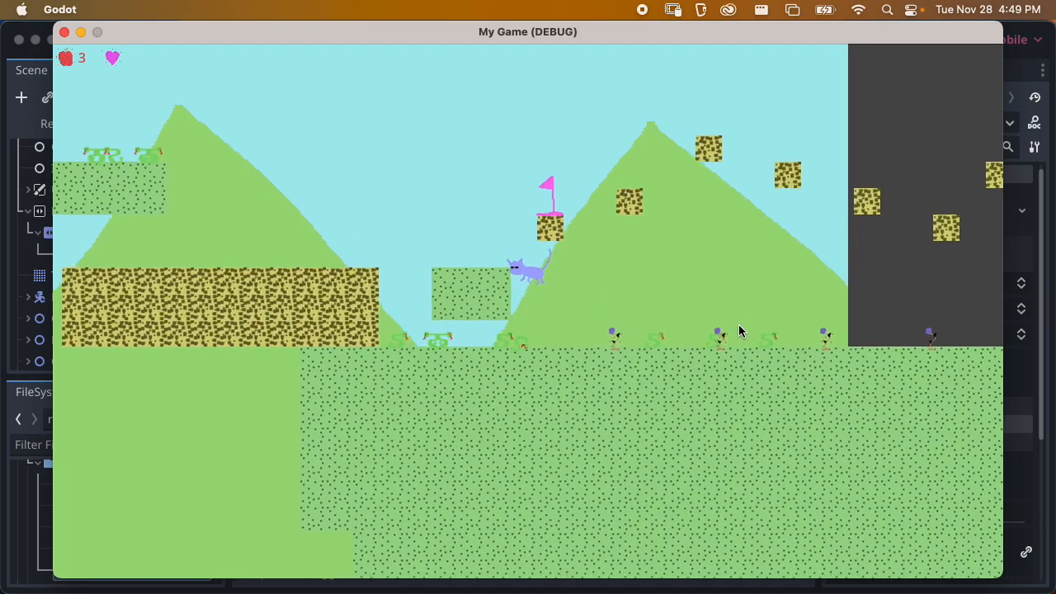
pyautogui.press('Right')
pyautogui.press('space')
pyautogui.press('Right')
pyautogui.press('space')
pyautogui.press('space')
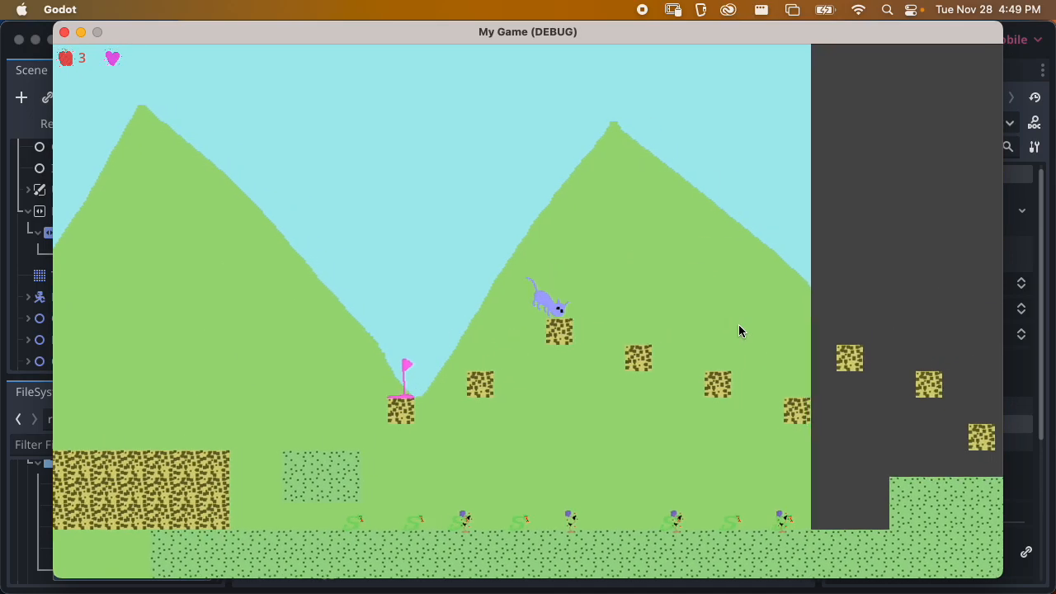
# Jump the cat across the remaining floating blocks past the door to check the background at the level's end, and quit the game.
pyautogui.press('Right')
pyautogui.press('space')
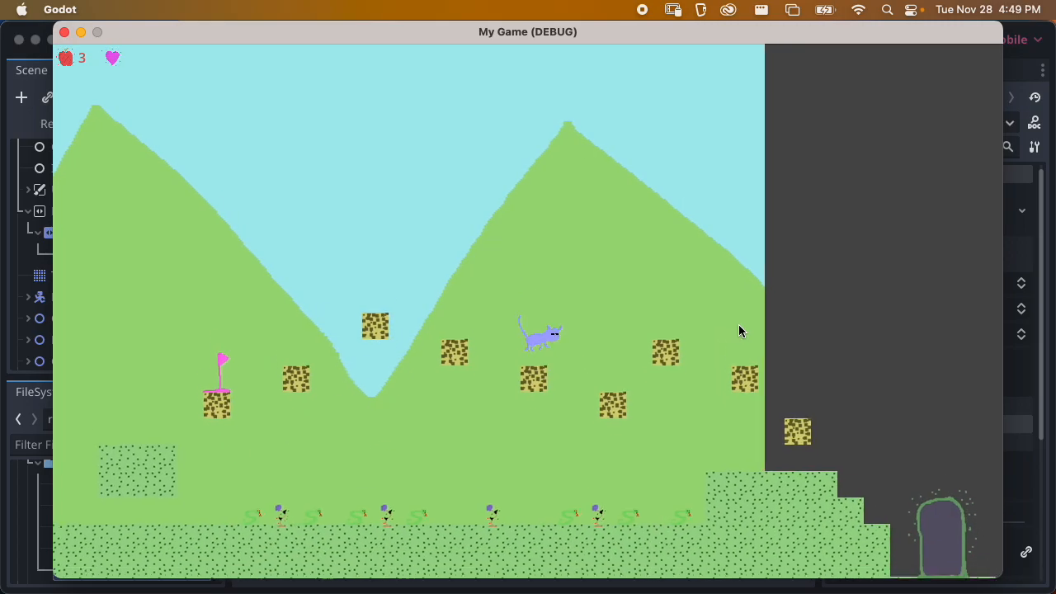
pyautogui.press('Right')
pyautogui.press('space')
pyautogui.press('space')
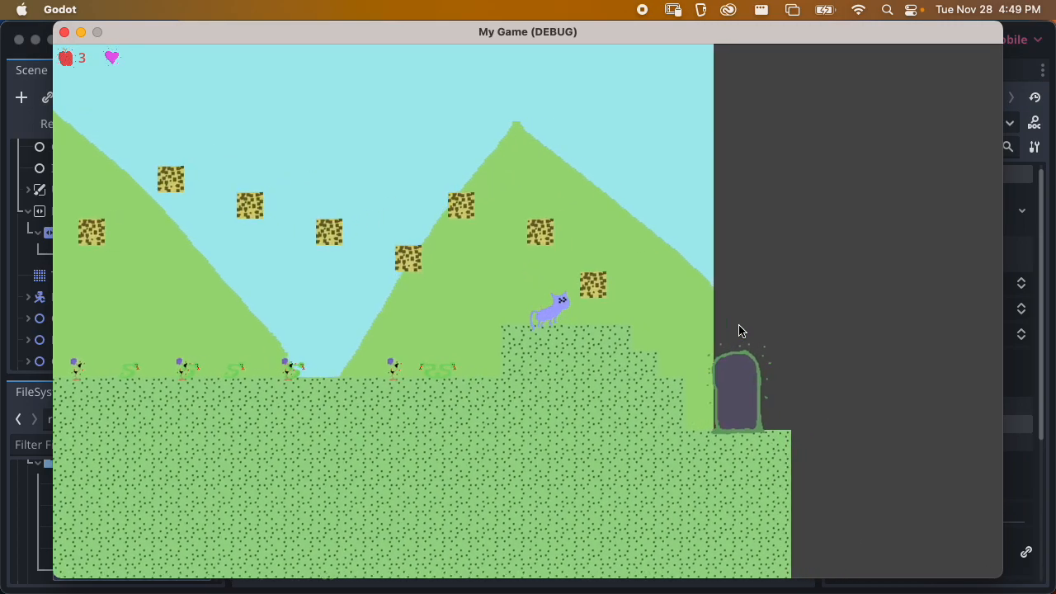
pyautogui.press('Right')
pyautogui.press('space')
pyautogui.press('Right')
pyautogui.press('space')
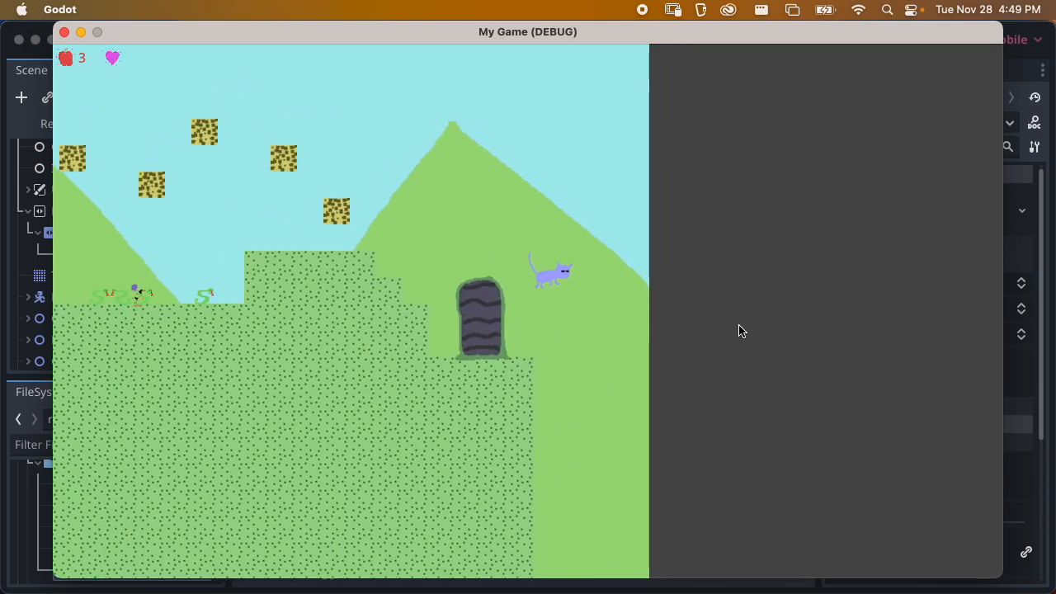
pyautogui.press('Right')
pyautogui.press('space')
pyautogui.press('super+q')
pyautogui.press('super+s')
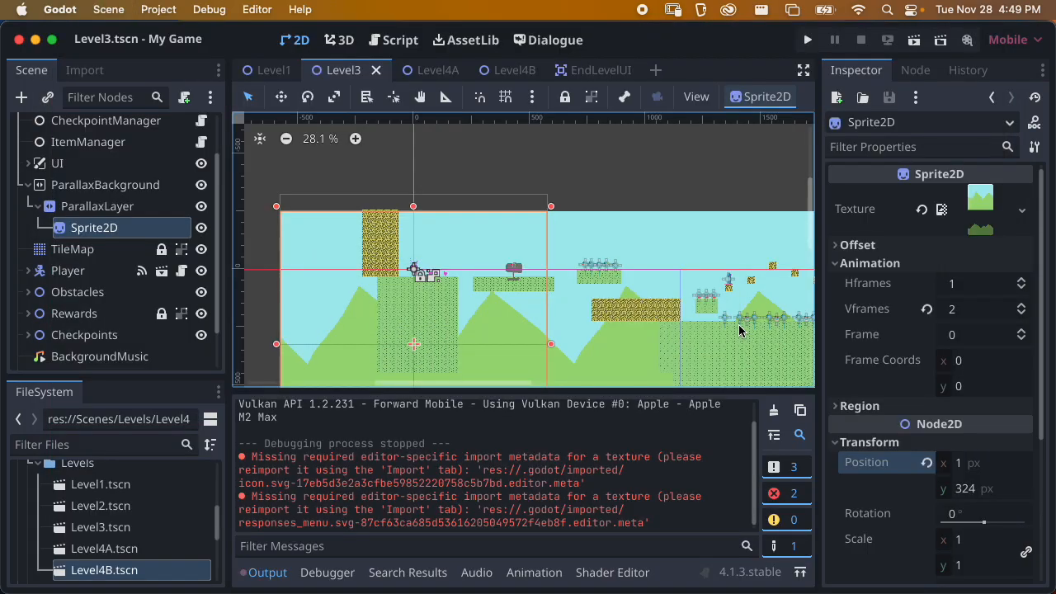
# Reset the ParallaxLayer's Motion Offset to 0 and save the scene.
pyautogui.scroll(-4, 650, 212)
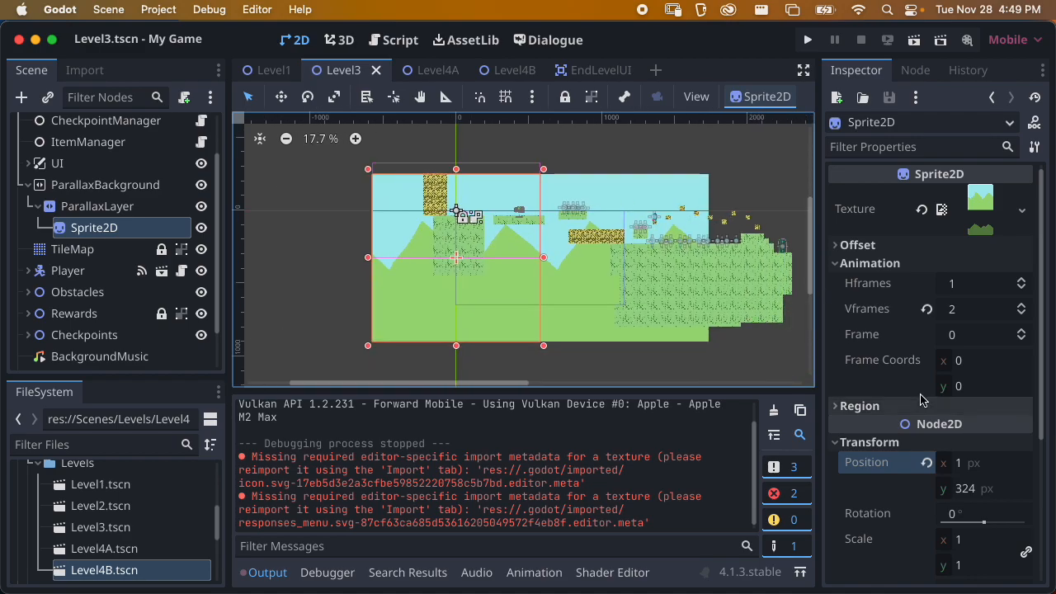
pyautogui.click(971, 467)
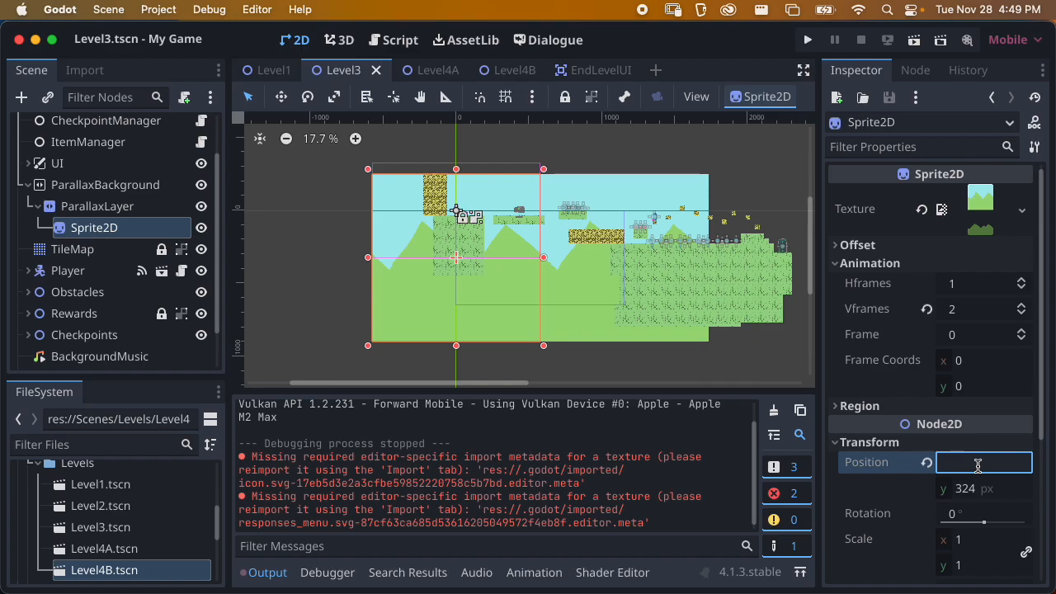
pyautogui.click(123, 207)
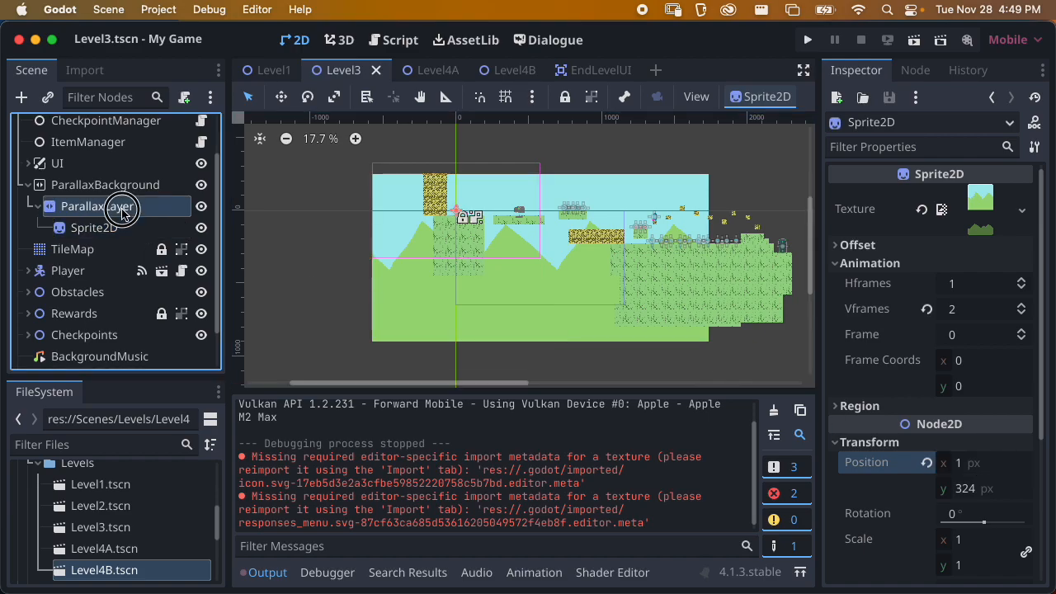
pyautogui.click(927, 264)
pyautogui.press('super+s')
# Set the Sprite2D's Position x to 576 px.
pyautogui.click(518, 333)
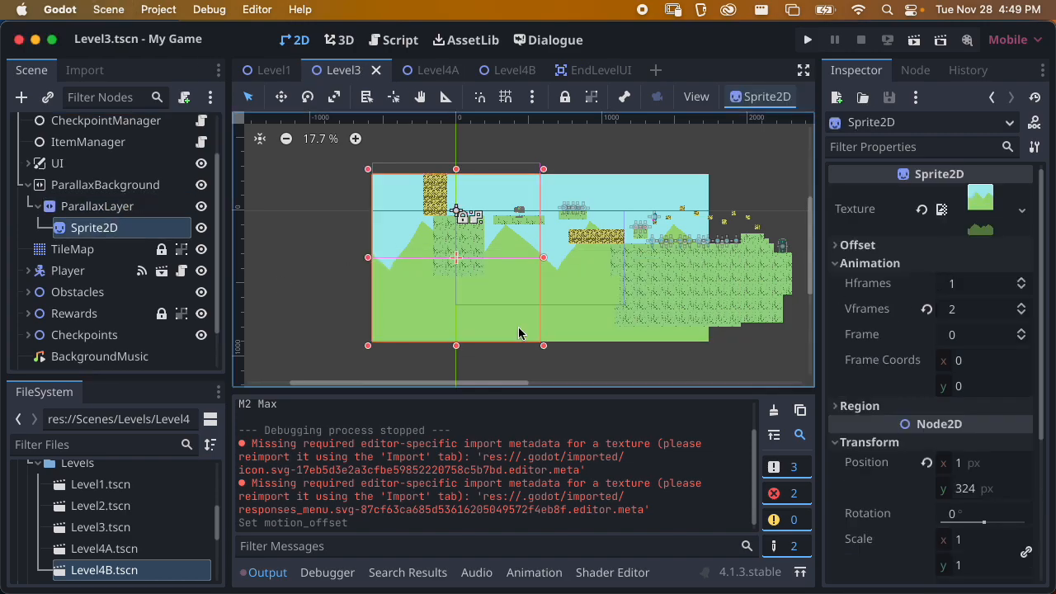
pyautogui.click(969, 462)
pyautogui.write('576')
pyautogui.press('Return')
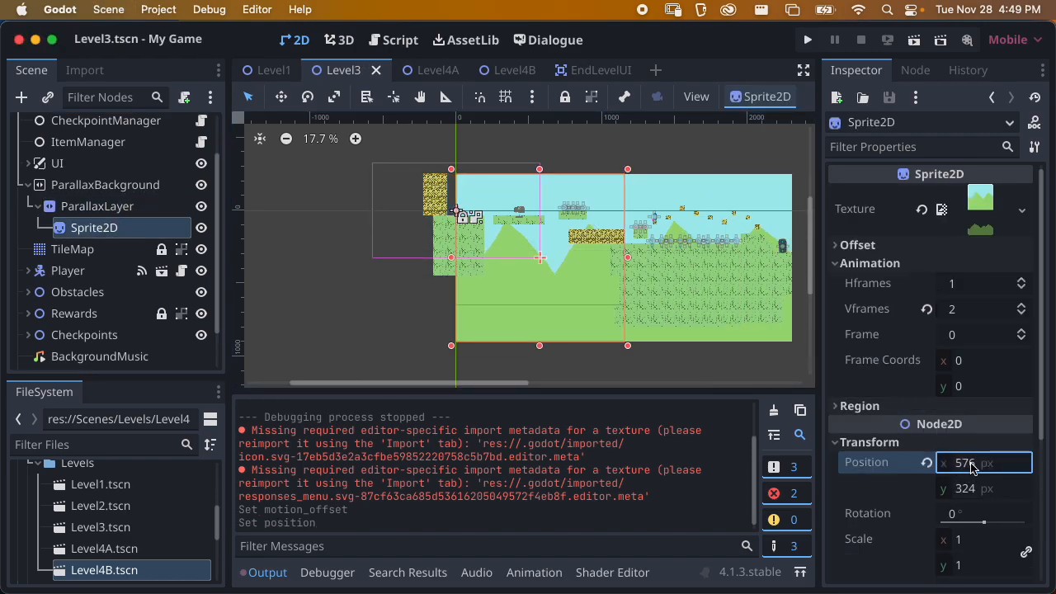
# Run the scene and jump the cat past the signpost and snake platform to check that the mountains fill the window.
pyautogui.press('super+r')
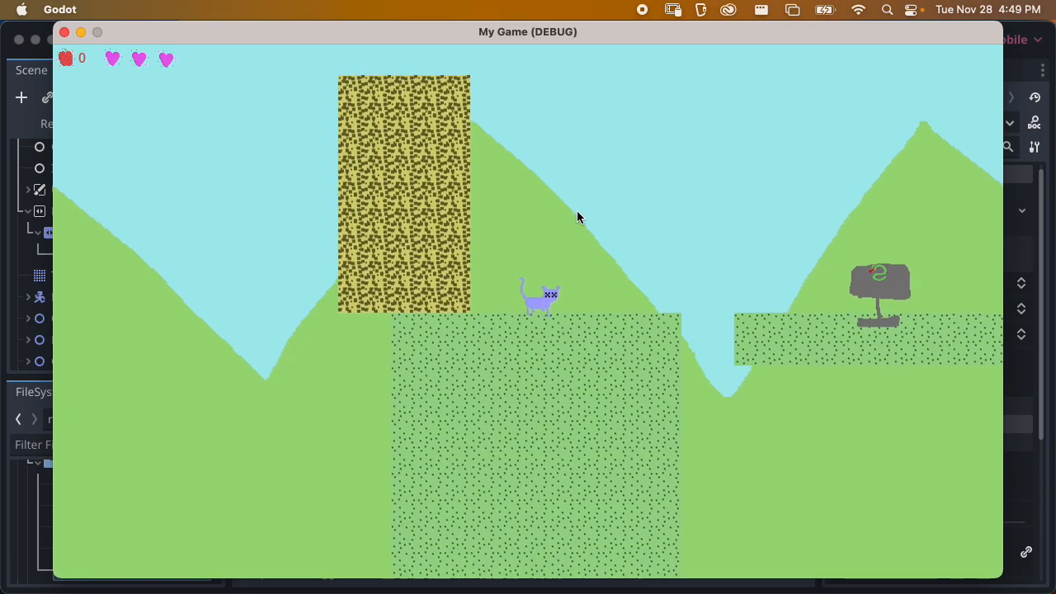
pyautogui.press('Right')
pyautogui.press('space')
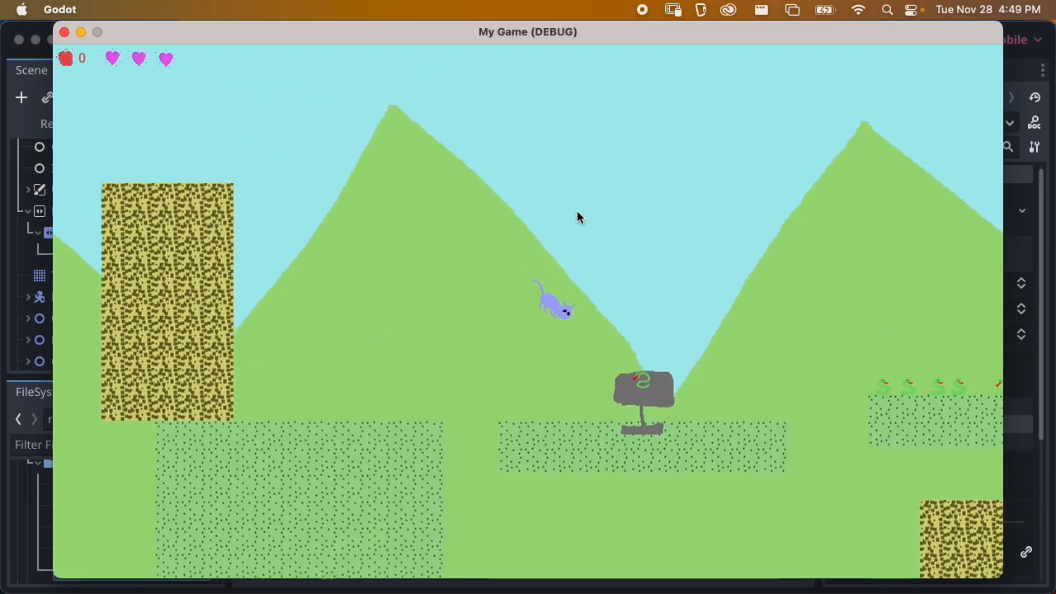
pyautogui.press('Right')
pyautogui.press('space')
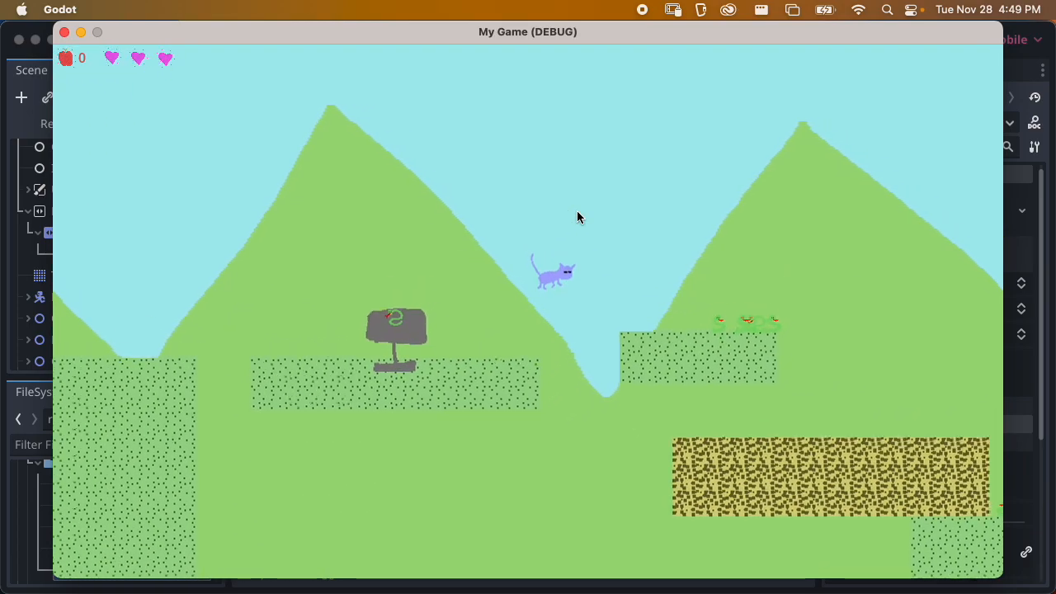
pyautogui.press('Right')
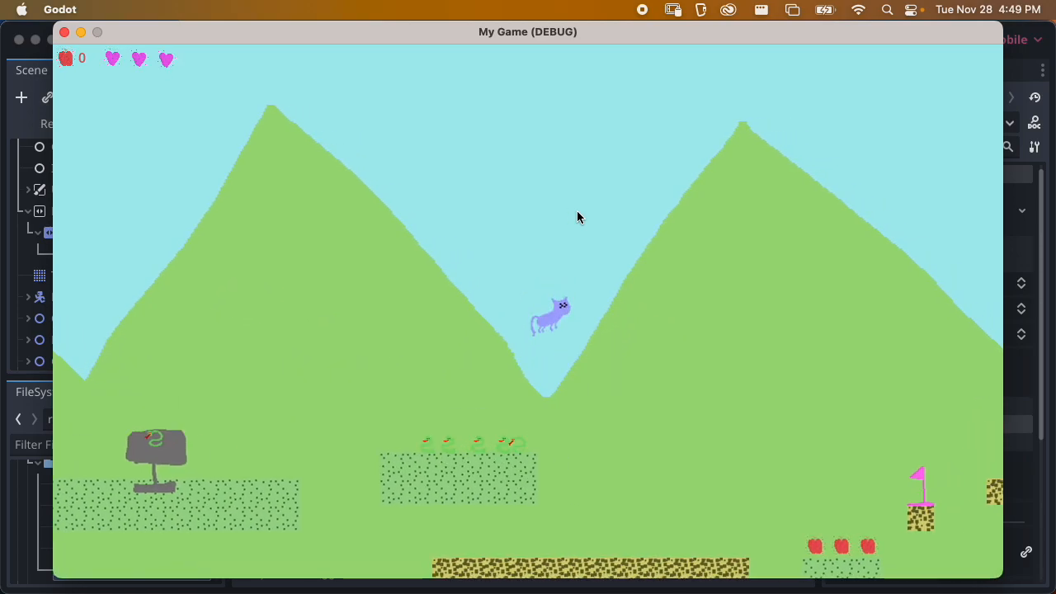
pyautogui.press('Right')
pyautogui.press('space')
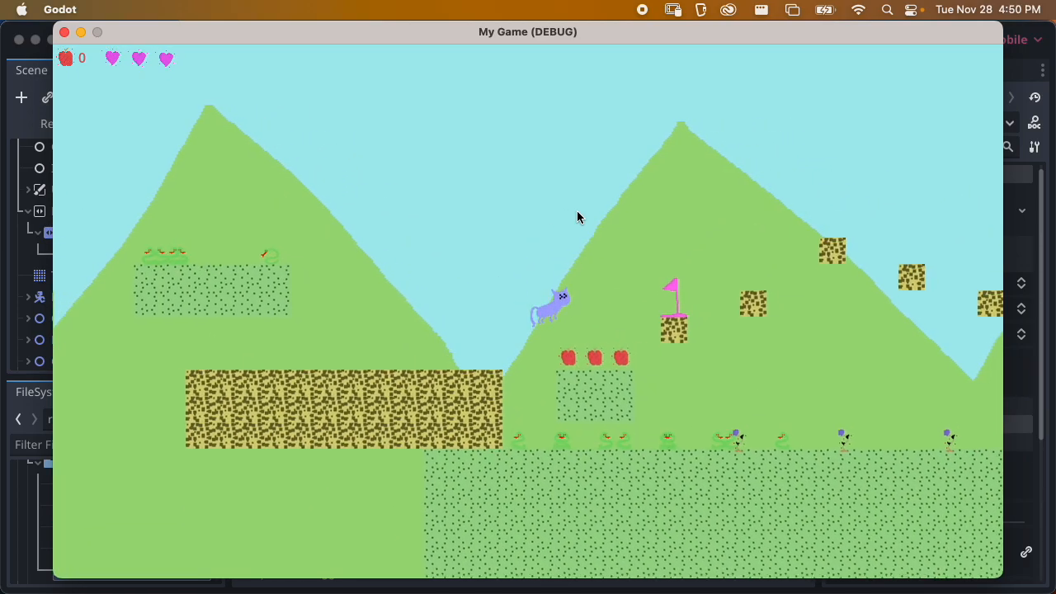
# Play on past the apples and floating blocks to the door to check the mirrored mountains, and quit the game.
pyautogui.press('Right')
pyautogui.press('space')
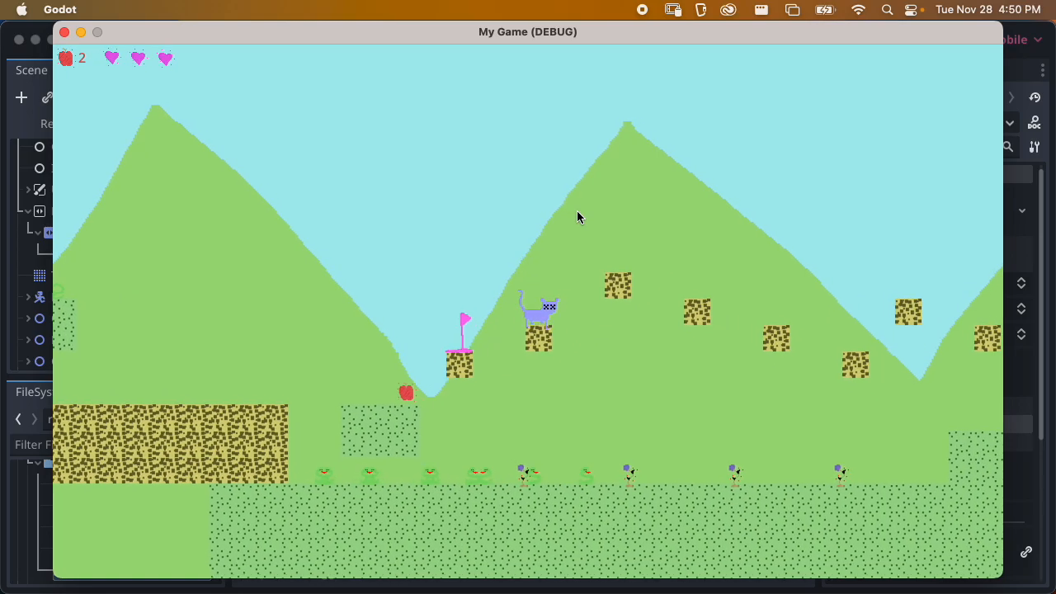
pyautogui.press('Right')
pyautogui.press('space')
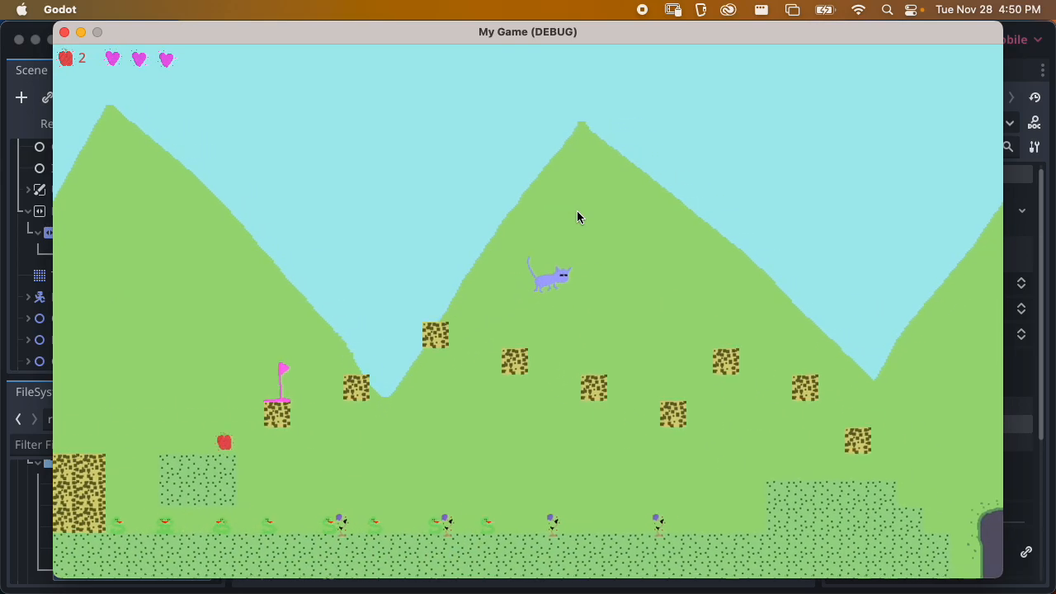
pyautogui.press('Right')
pyautogui.press('space')
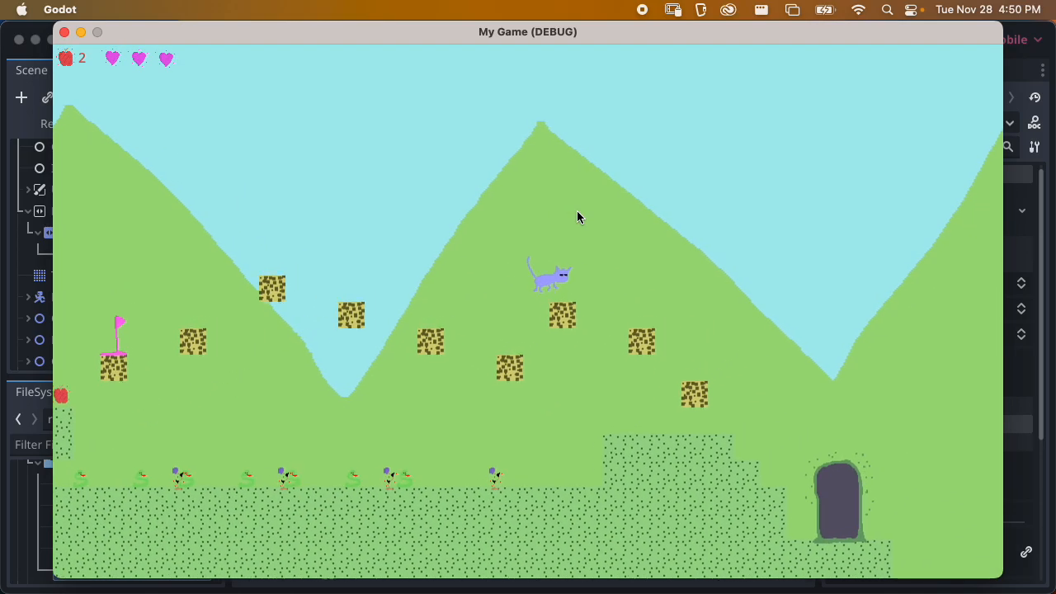
pyautogui.press('Right')
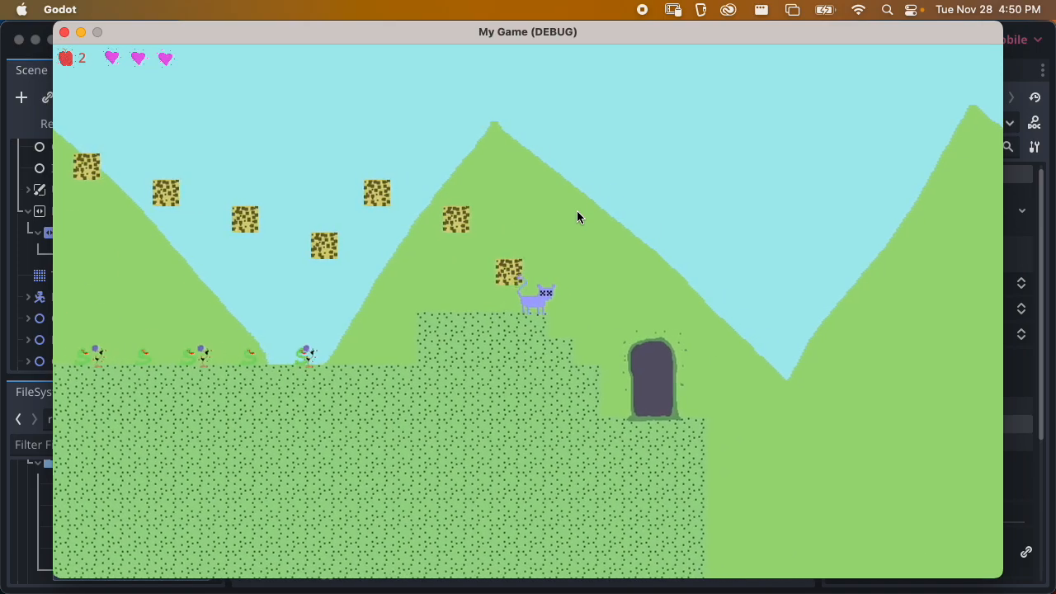
pyautogui.press('super+q')
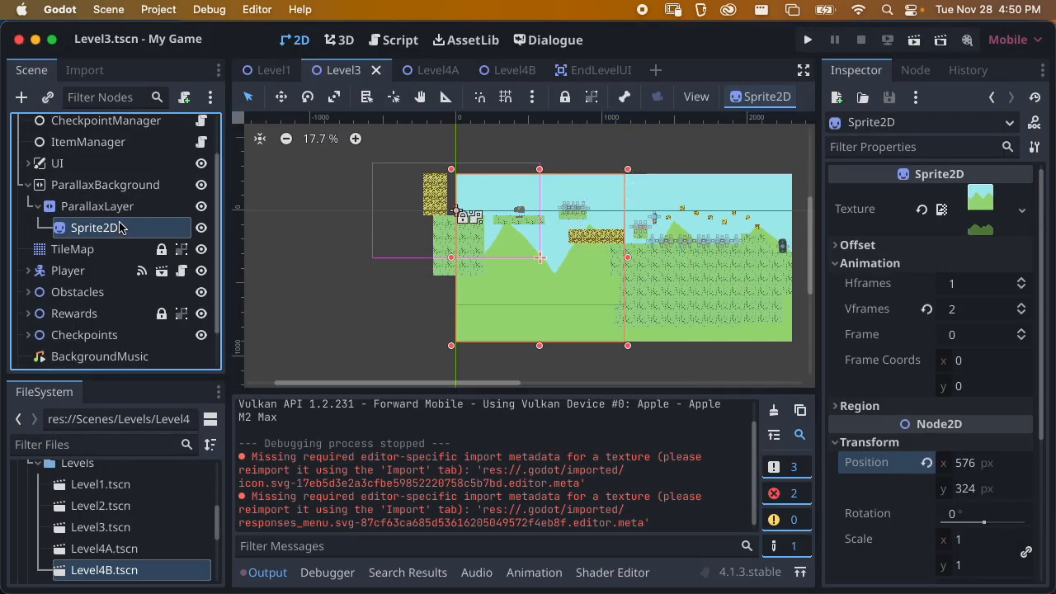
# Review the Sprite2D's Position x and y values and save the scene.
pyautogui.scroll(-2, 889, 489)
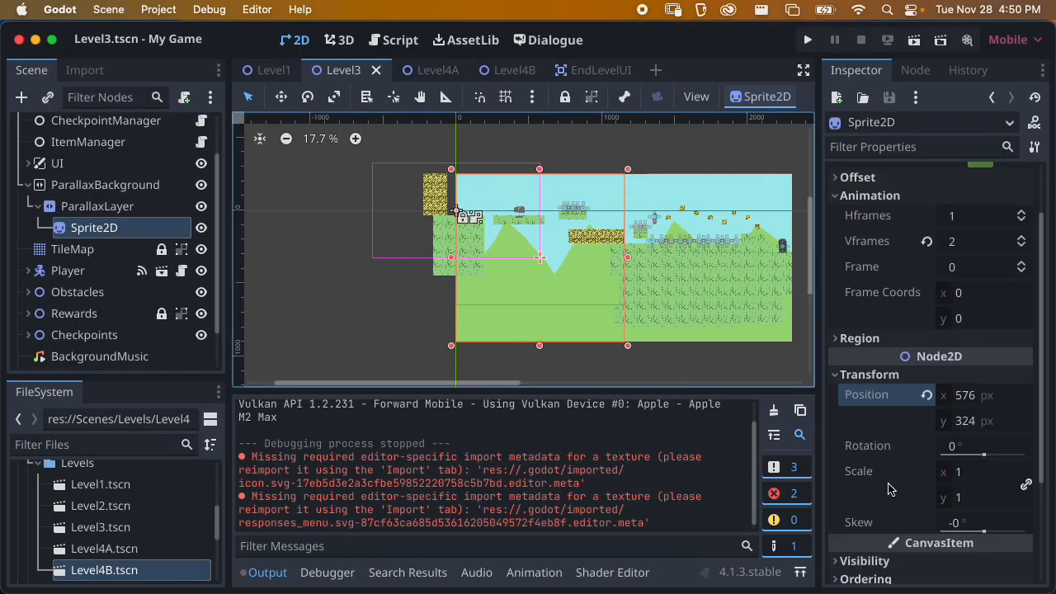
pyautogui.click(983, 395)
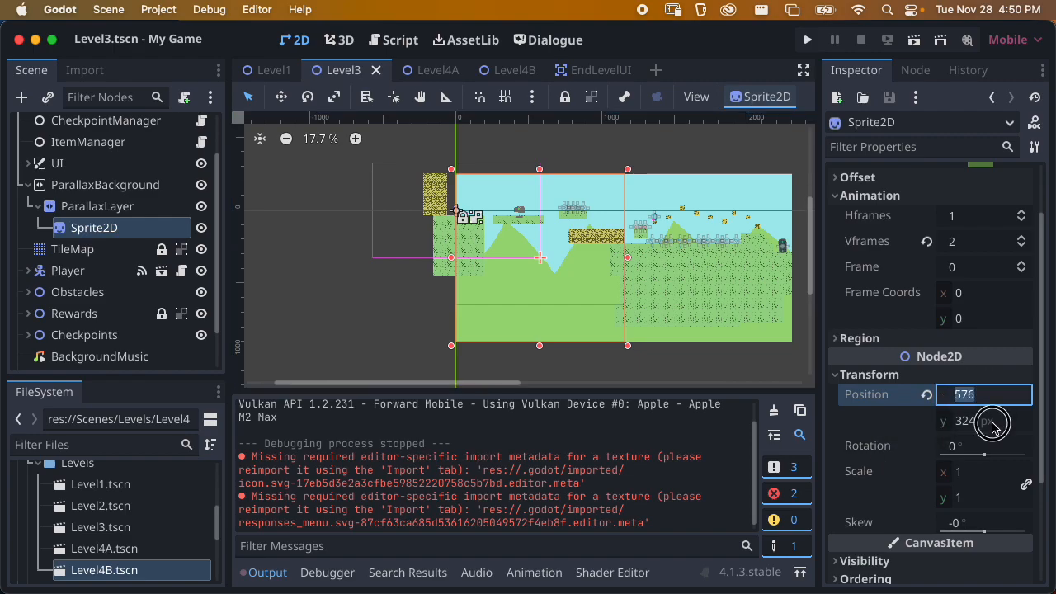
pyautogui.click(977, 421)
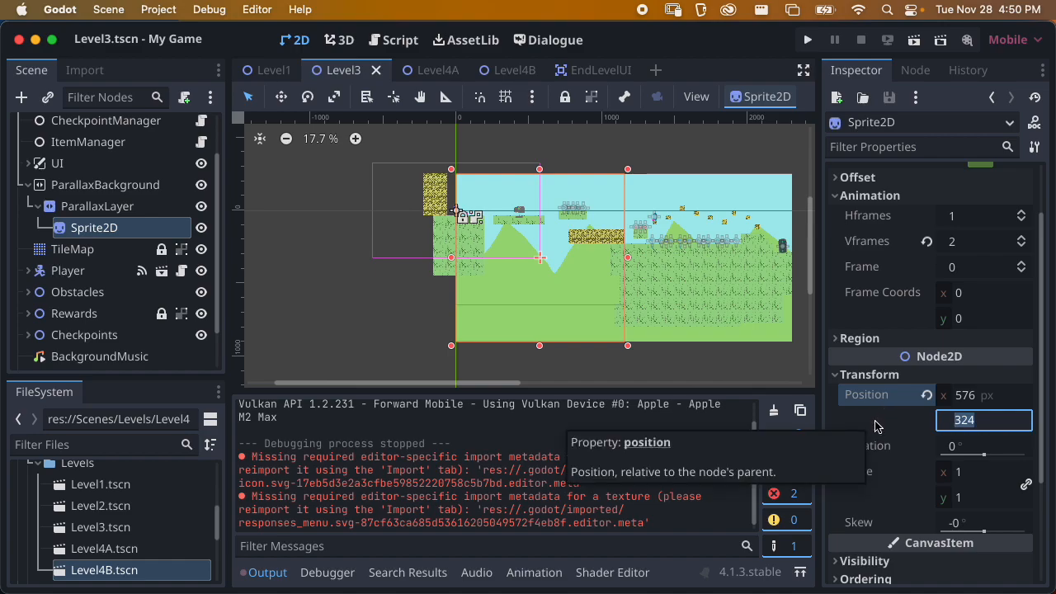
pyautogui.press('super+s')
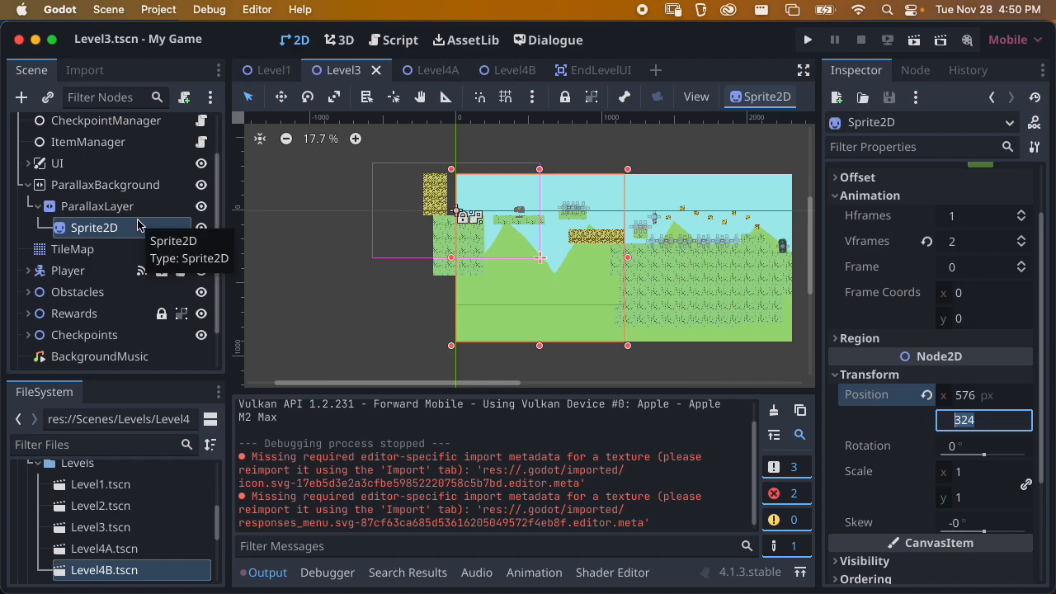
pyautogui.press('super+s')
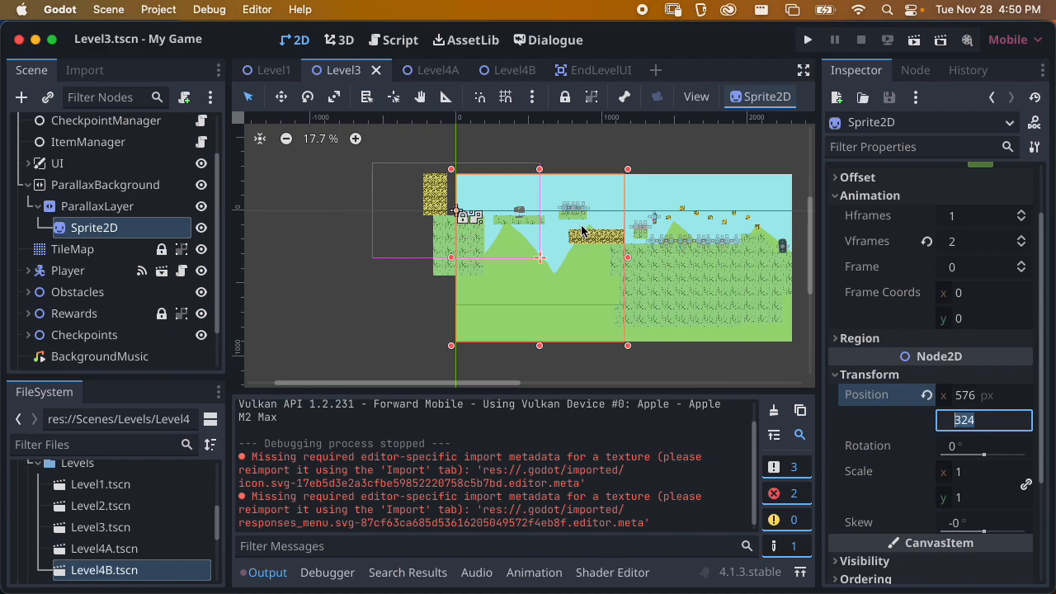
# Collapse the Sprite2D's Animation and Transform properties, review the ParallaxLayer's motion settings and save the scene.
pyautogui.click(850, 198)
pyautogui.scroll(2, 869, 242)
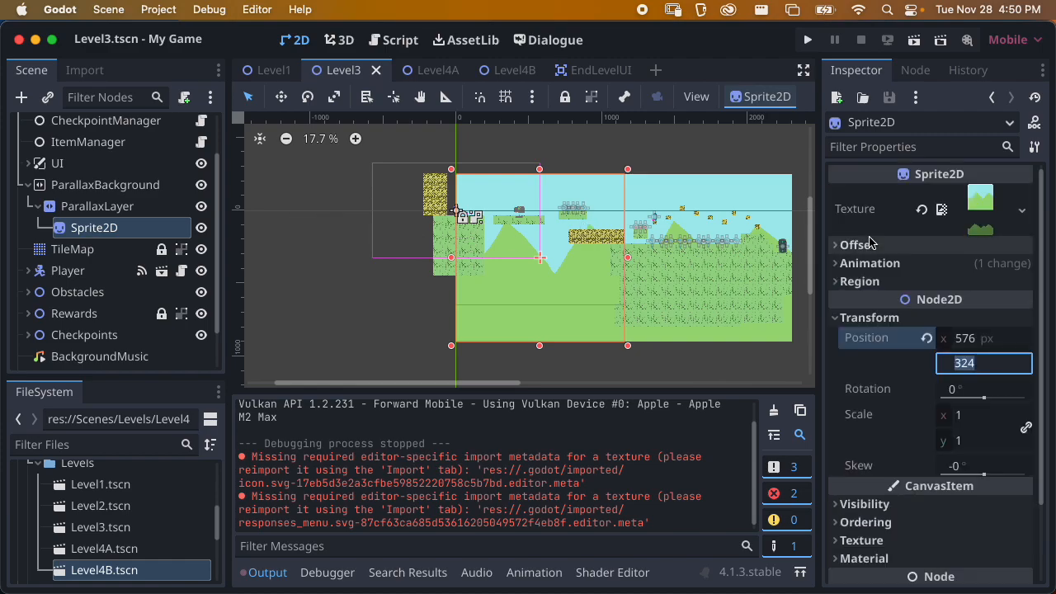
pyautogui.click(835, 317)
pyautogui.click(85, 209)
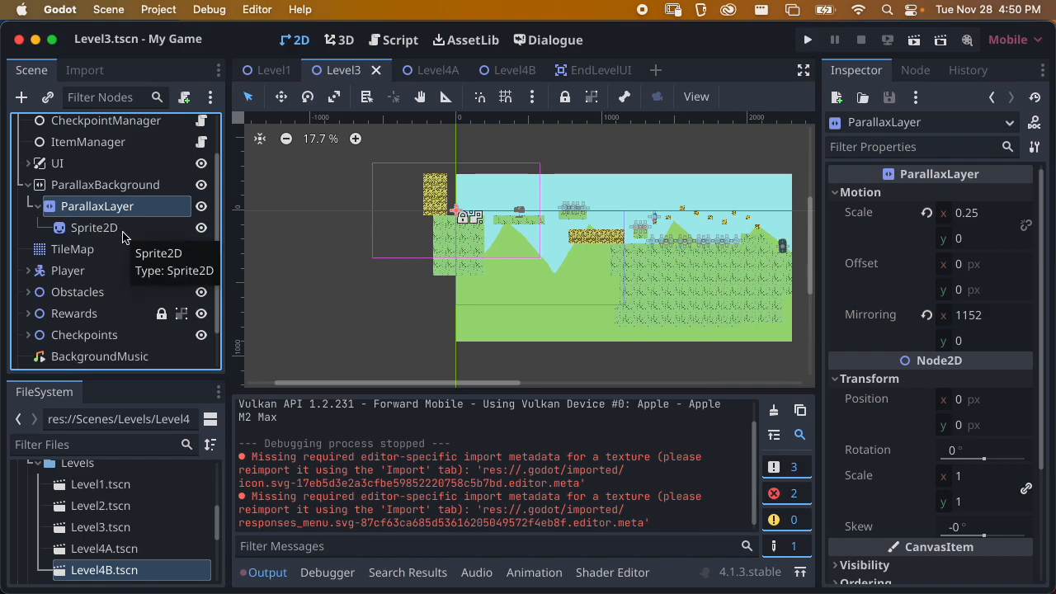
pyautogui.press('super+s')
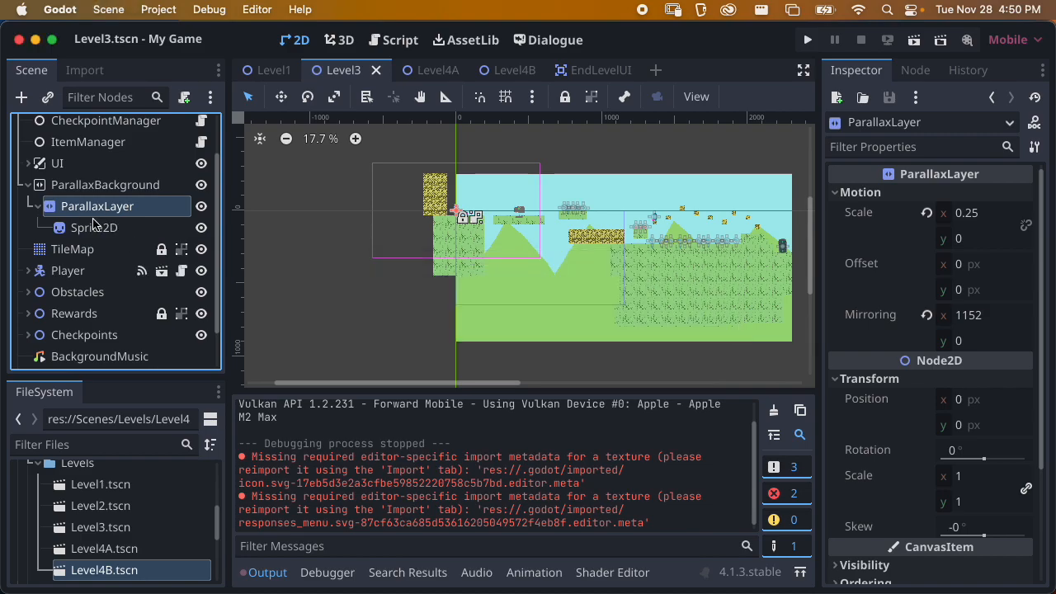
# Duplicate the ParallaxLayer together with its Sprite2D inside ParallaxBackground.
pyautogui.scroll(-2, 95, 222)
pyautogui.scroll(4, 97, 234)
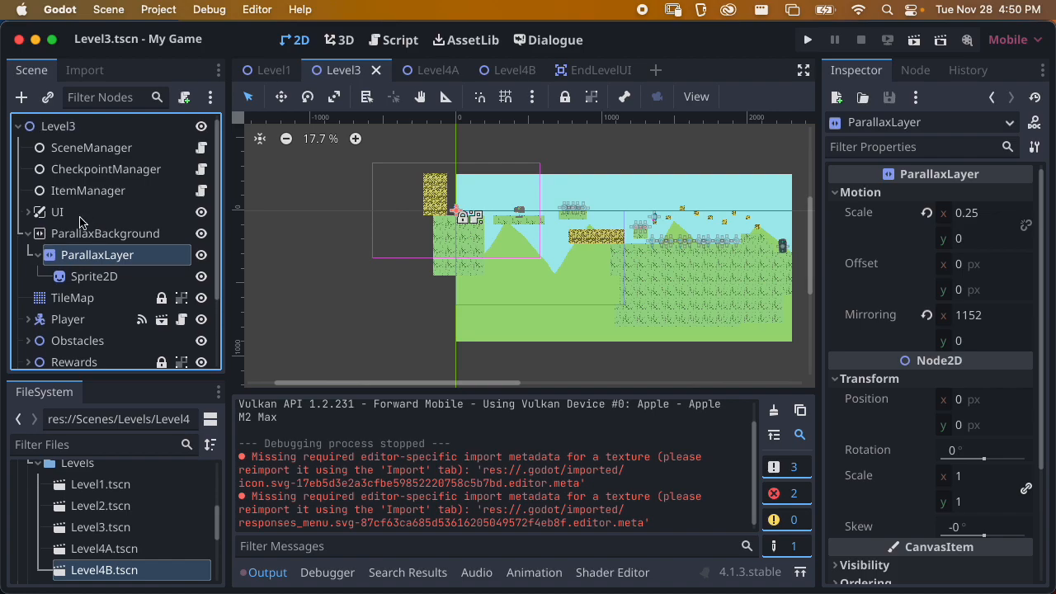
pyautogui.click(98, 261)
pyautogui.press('super+d')
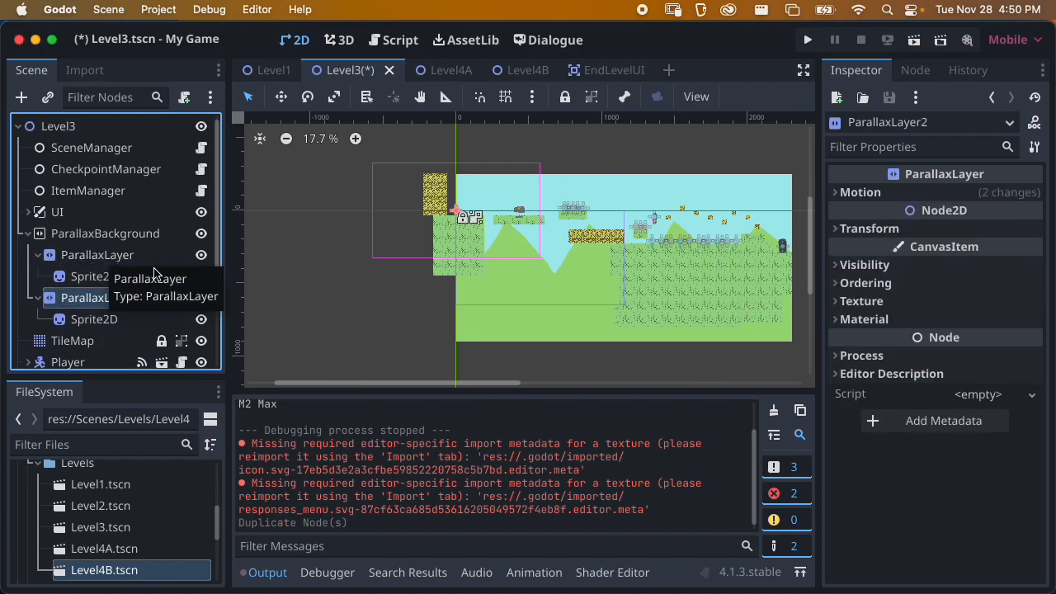
pyautogui.doubleClick(86, 302)
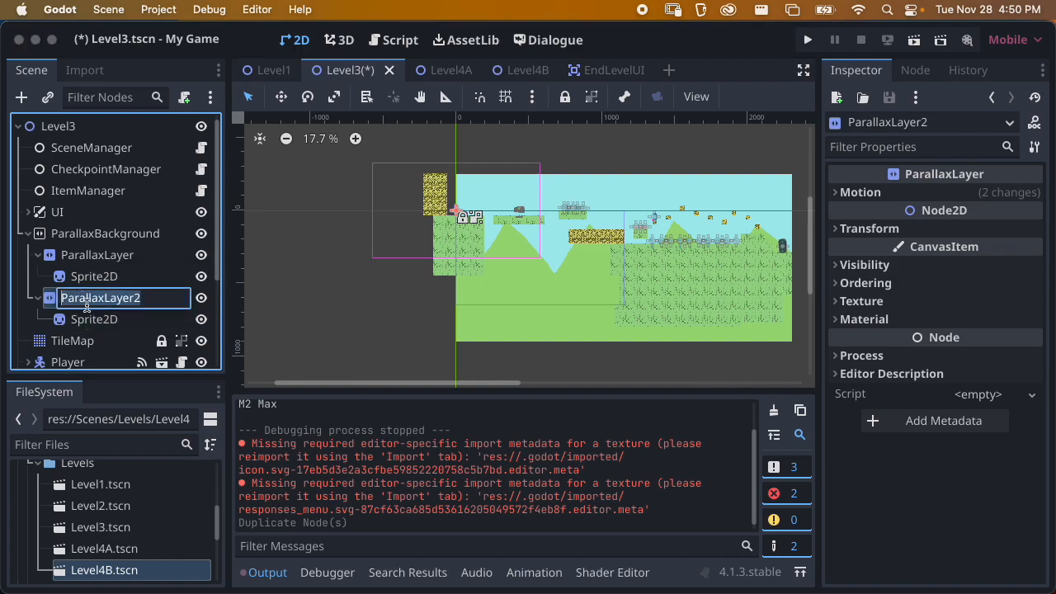
pyautogui.click(97, 323)
pyautogui.click(93, 302)
pyautogui.click(132, 323)
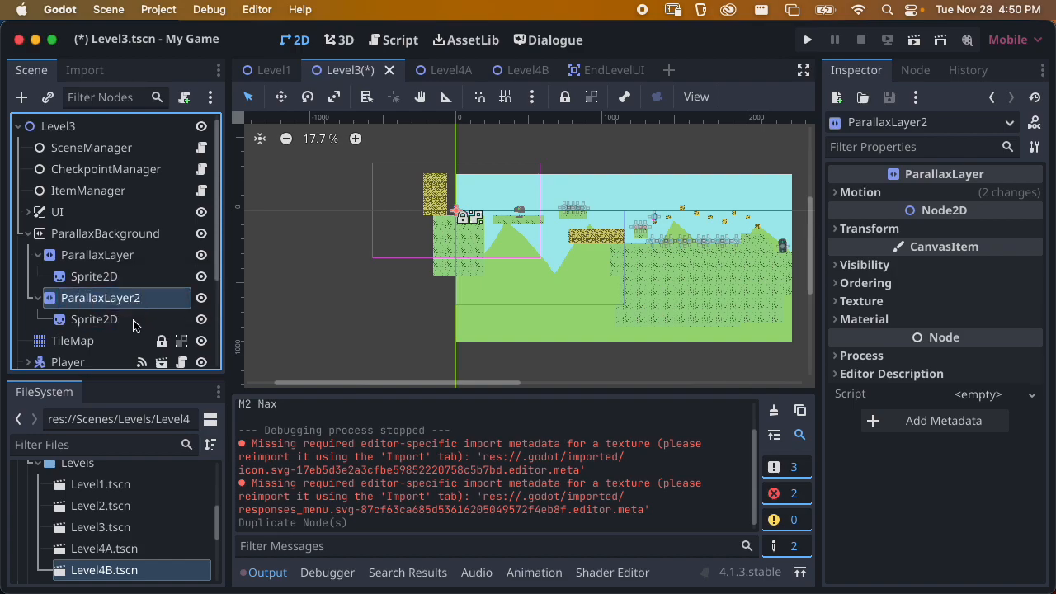
# Set the horizontal motion scale of ParallaxLayer2 to 0.5 and save the scene.
pyautogui.click(860, 191)
pyautogui.click(982, 213)
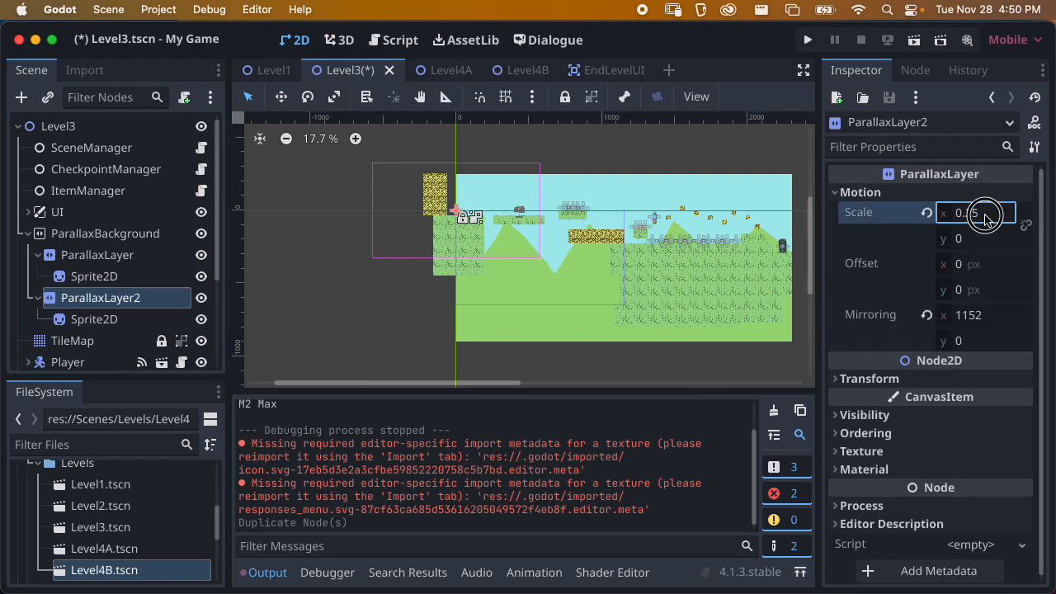
pyautogui.write('0.5')
pyautogui.press('Return')
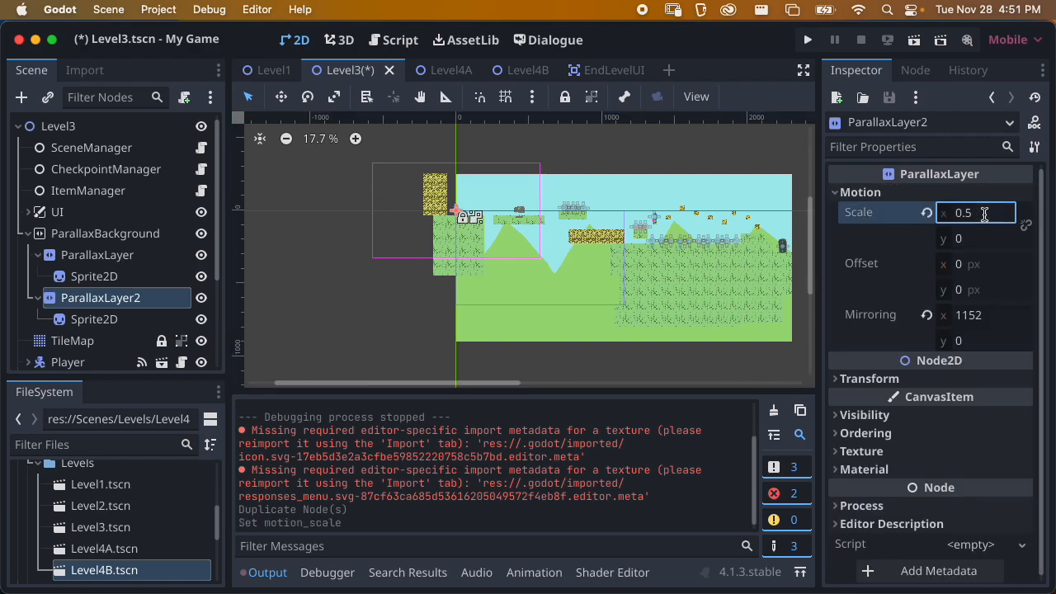
pyautogui.press('super+s')
# Set the animation frame of the Sprite2D under ParallaxLayer2 to 1 and save the scene.
pyautogui.click(93, 320)
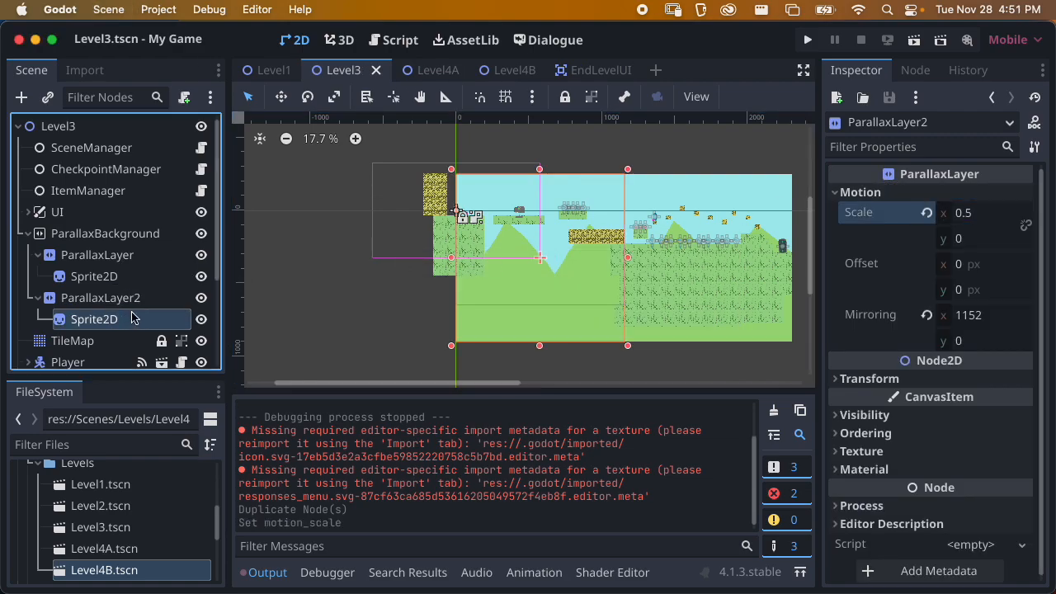
pyautogui.press('f')
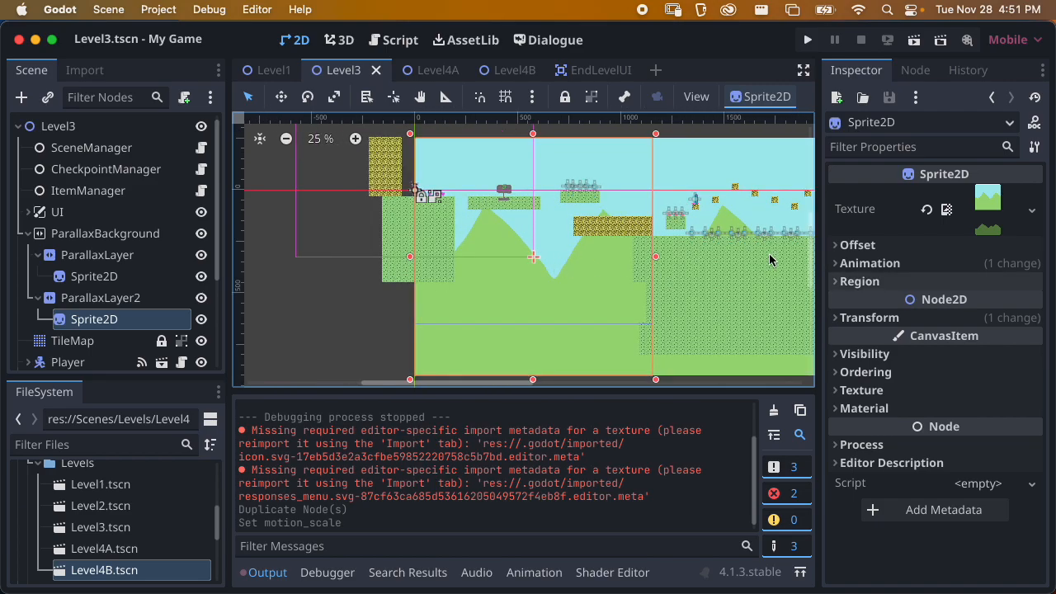
pyautogui.click(881, 263)
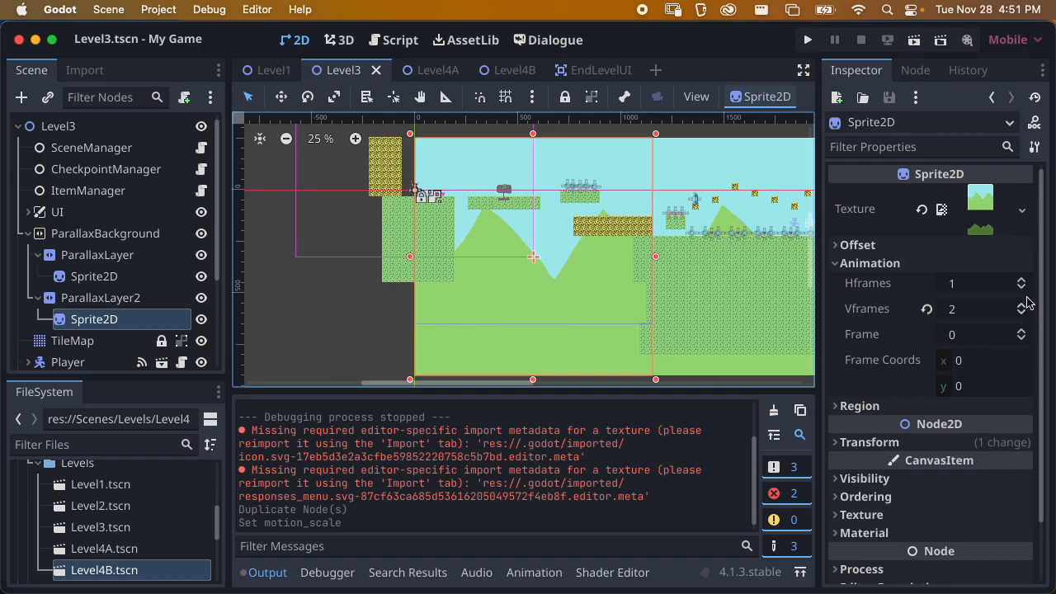
pyautogui.click(1022, 331)
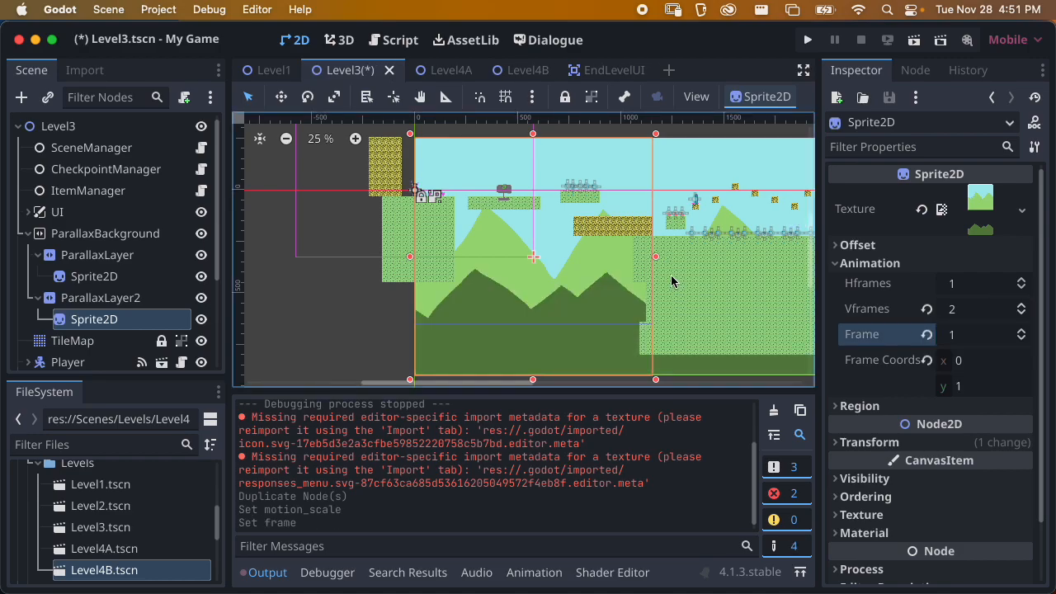
pyautogui.press('super+s')
# Run the current scene and play past the sign to the apples to check both mountain layers' scrolling.
pyautogui.click(916, 41)
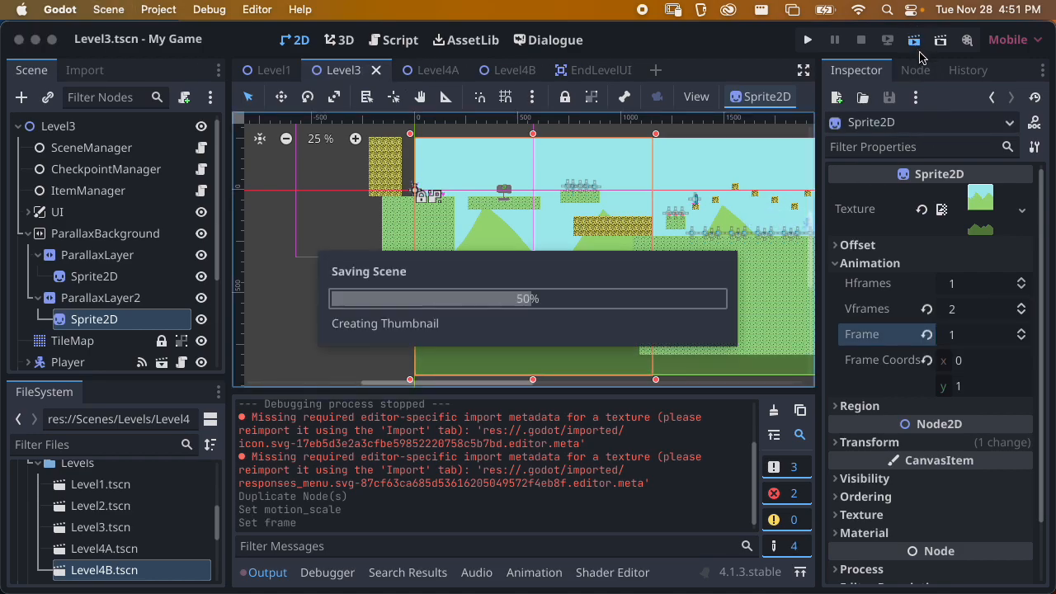
pyautogui.press('Right')
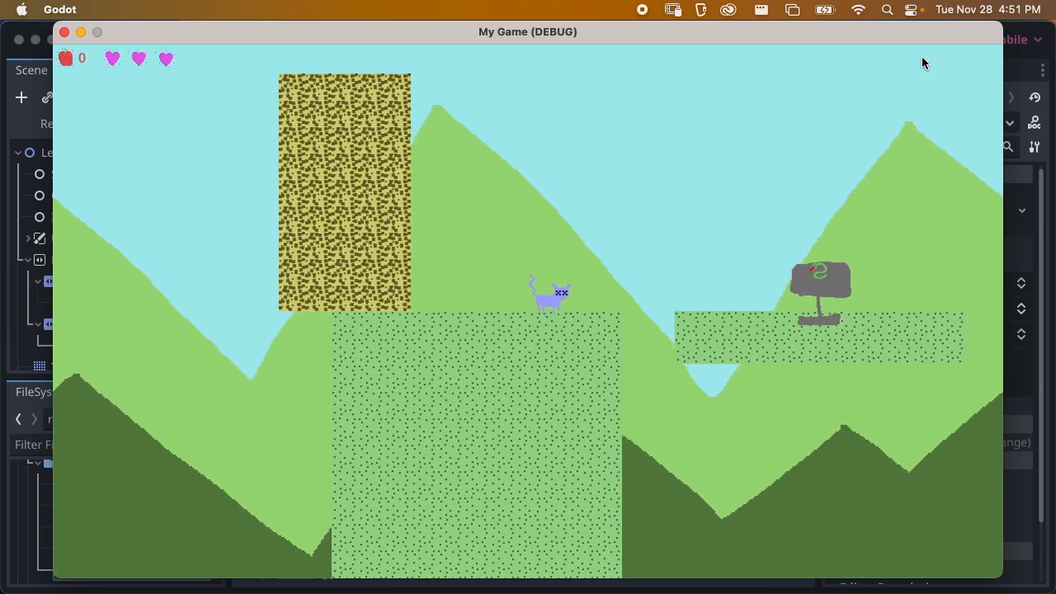
pyautogui.press('space')
pyautogui.press('Right')
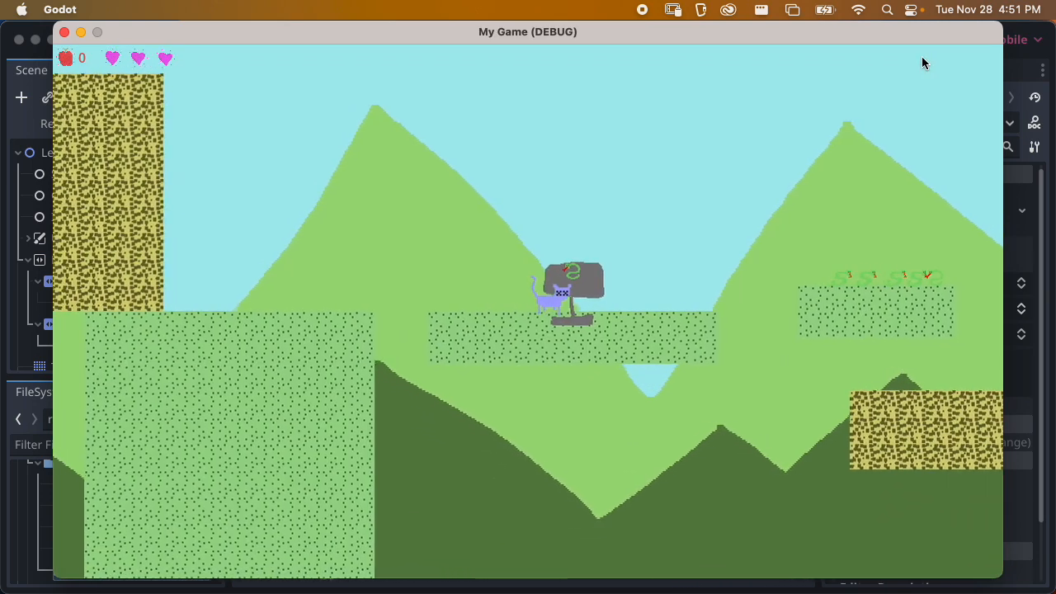
pyautogui.press('Right')
pyautogui.press('space')
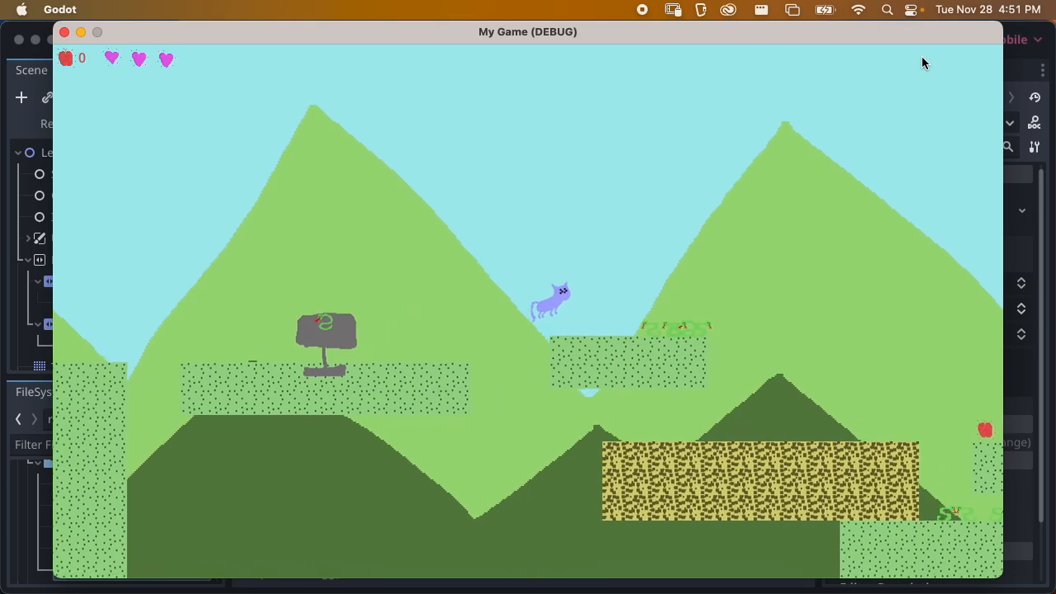
pyautogui.press('Right')
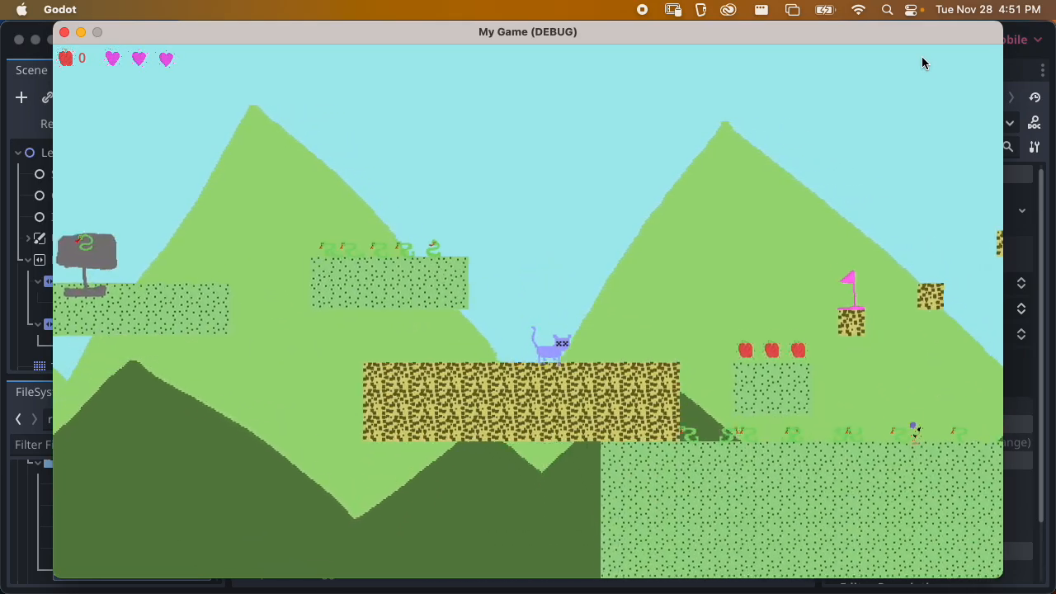
pyautogui.press('space')
pyautogui.press('Right')
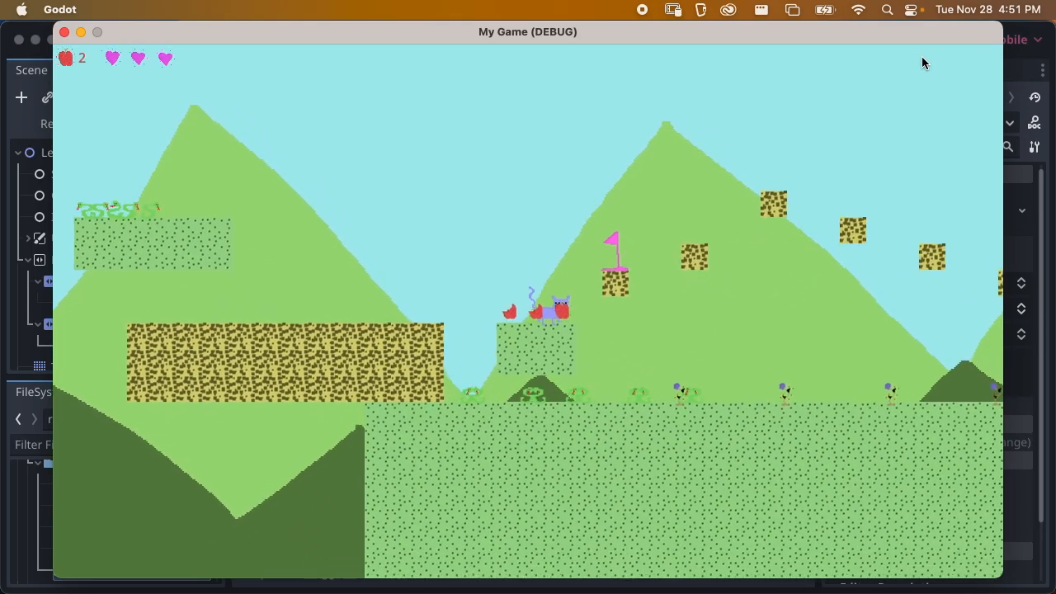
# Play on past the checkpoint flag and floating blocks towards the door to check the parallax effect.
pyautogui.press('space')
pyautogui.press('Right')
pyautogui.press('space')
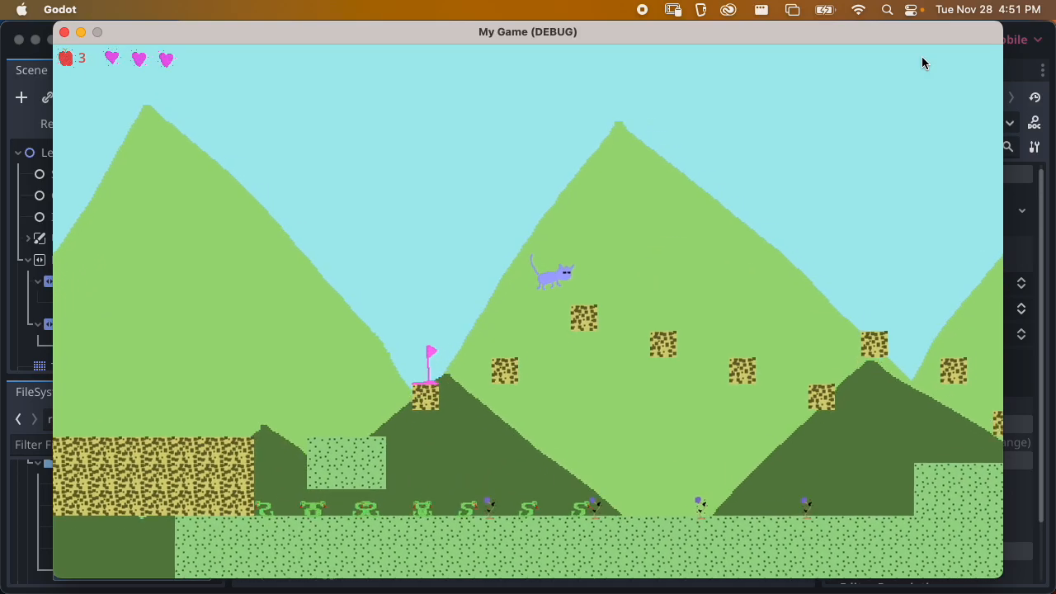
pyautogui.press('Right')
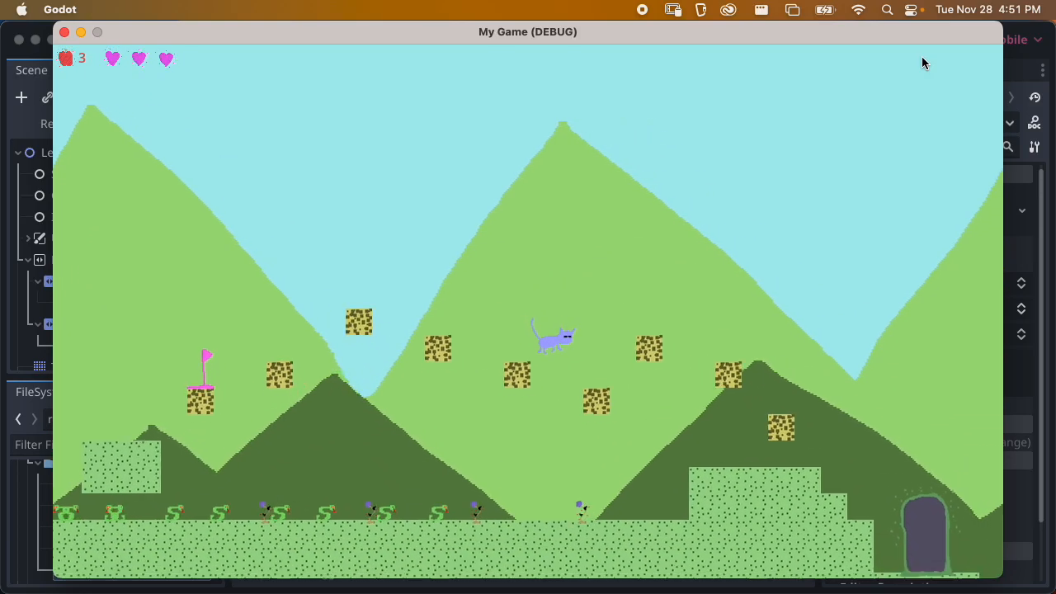
pyautogui.press('Right')
pyautogui.press('space')
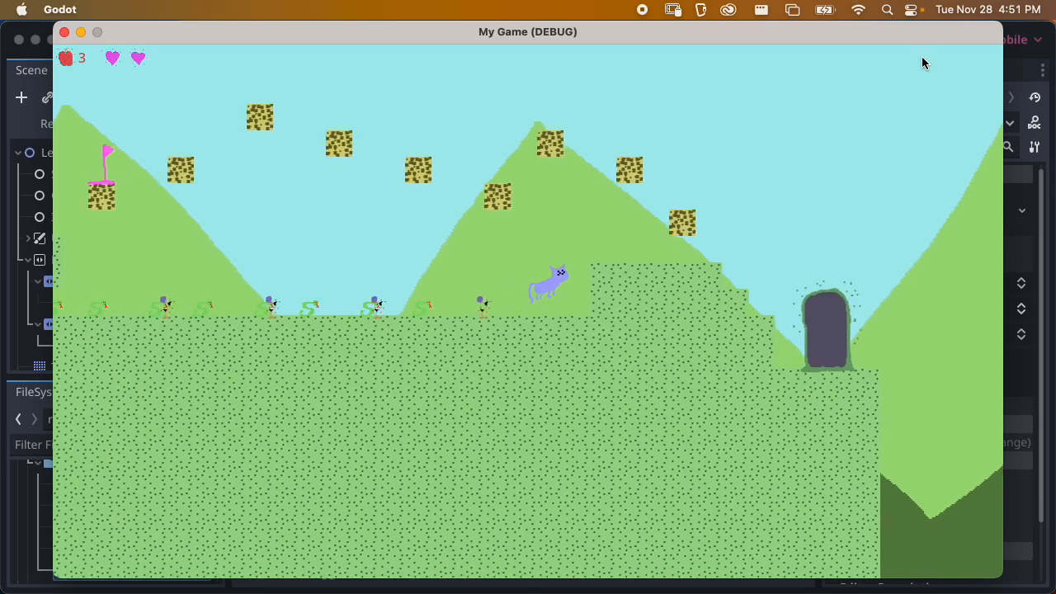
# Move the cat back and forth near the door to compare the layers' scrolling speeds, and quit the game.
pyautogui.press('Left')
pyautogui.press('Right')
pyautogui.press('Left')
pyautogui.press('Right')
pyautogui.press('space')
pyautogui.press('Left')
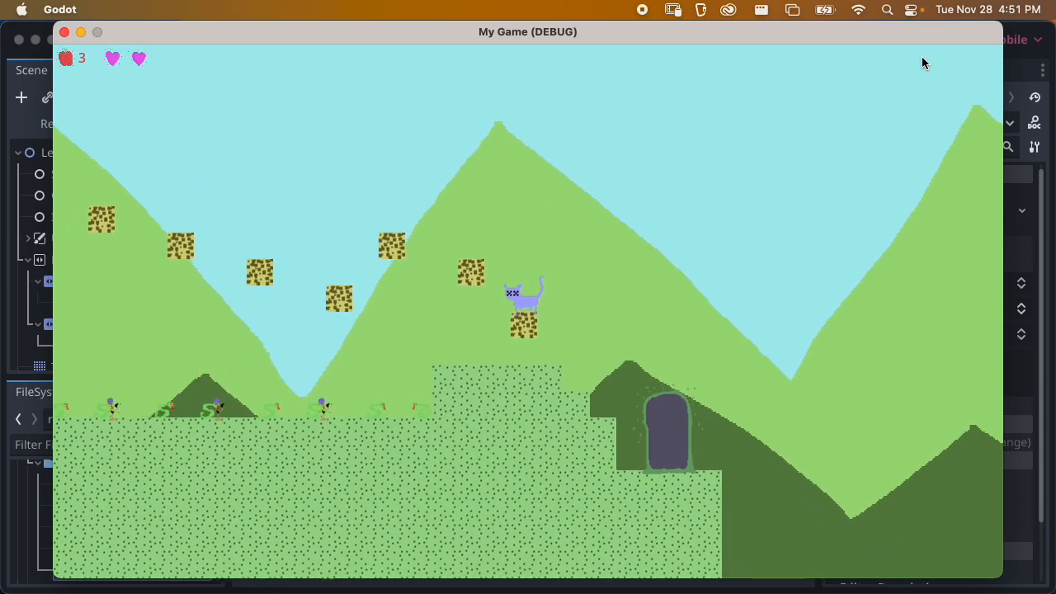
pyautogui.press('space')
pyautogui.press('Right')
pyautogui.press('Left')
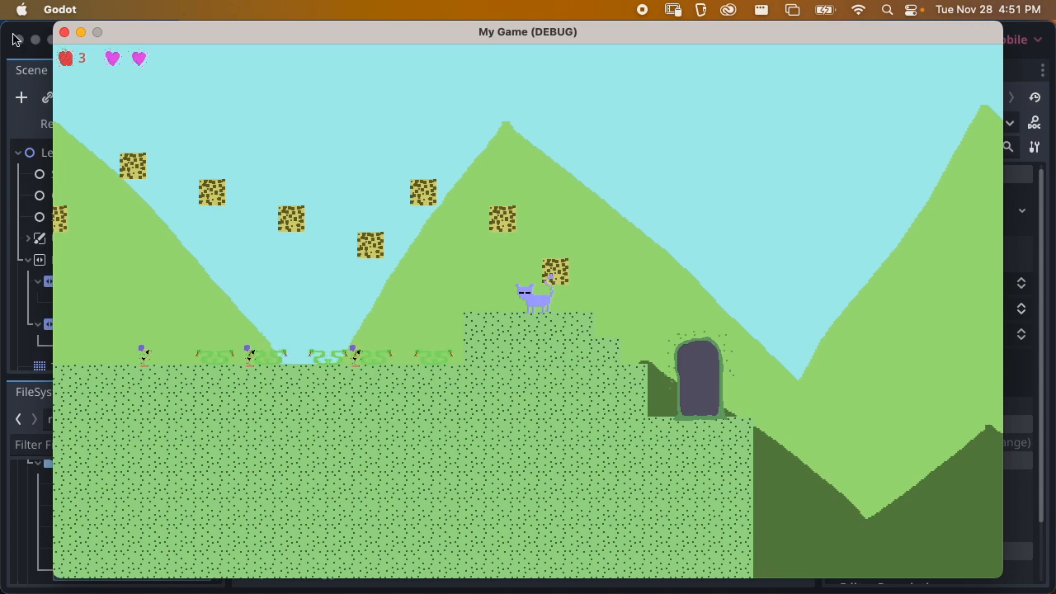
pyautogui.click(64, 33)
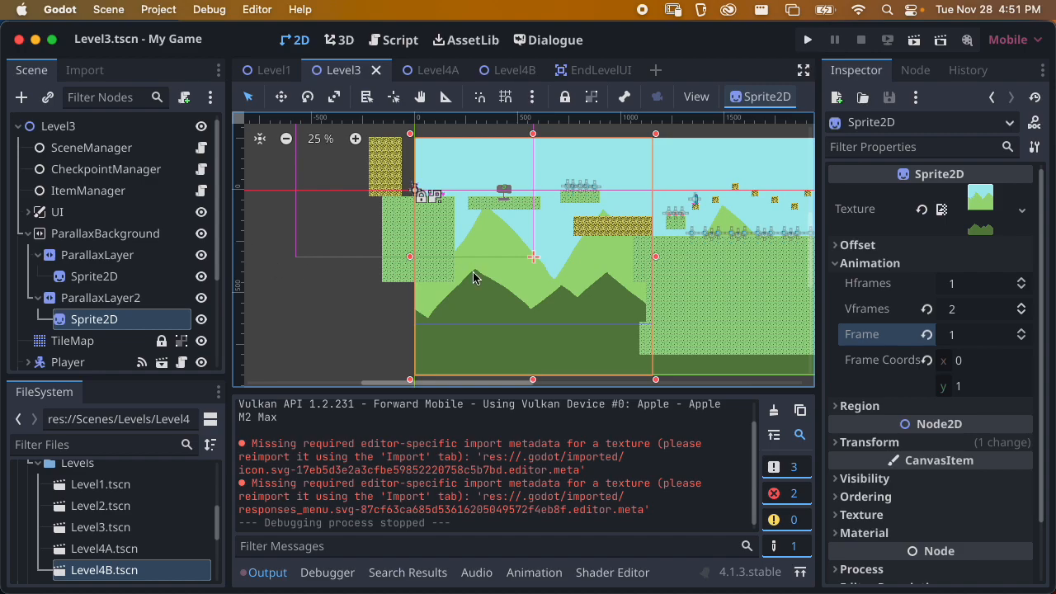
# Collapse the Sprite2D's Animation properties, the Output log and the ParallaxBackground branch.
pyautogui.click(935, 259)
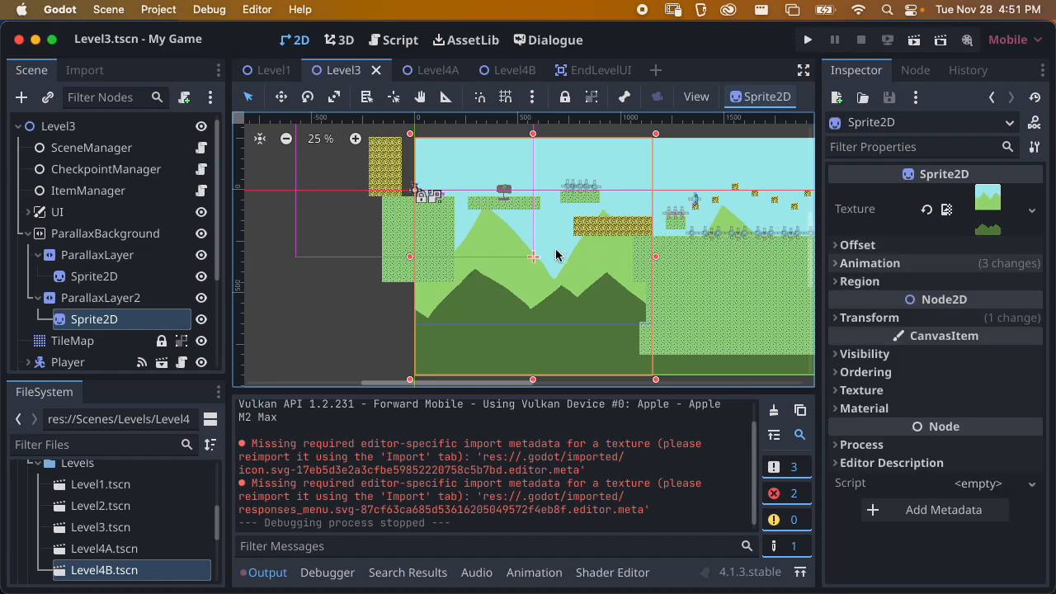
pyautogui.click(262, 574)
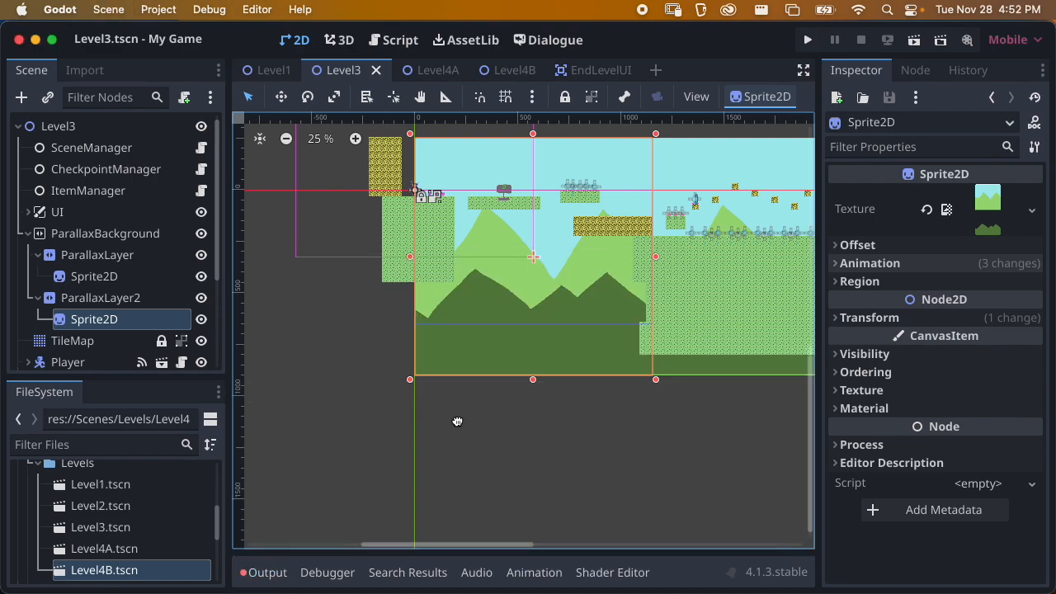
pyautogui.moveTo(457, 421); pyautogui.dragTo(437, 457, button='middle')
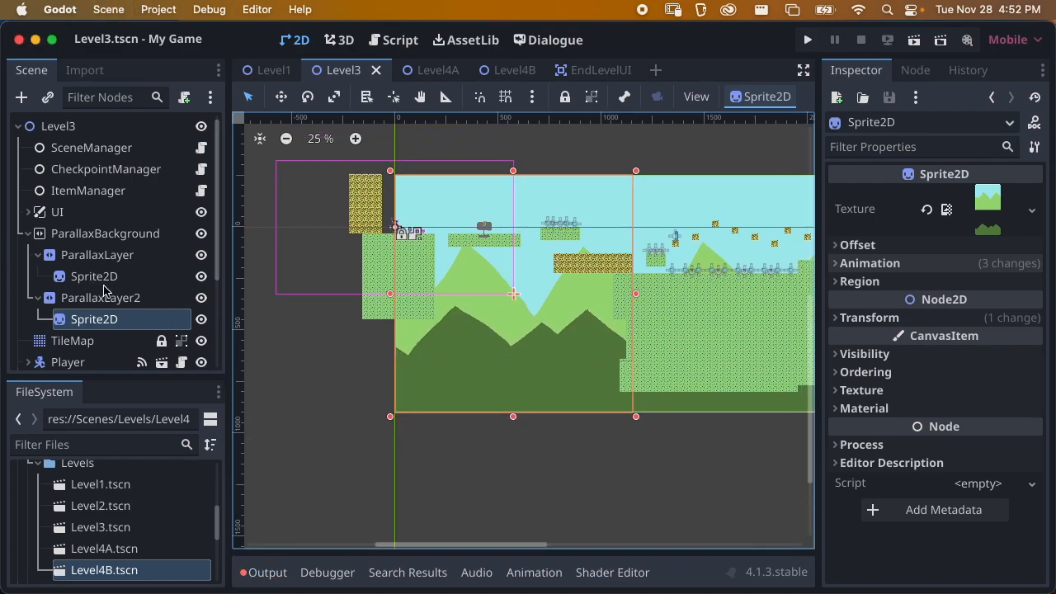
pyautogui.click(29, 234)
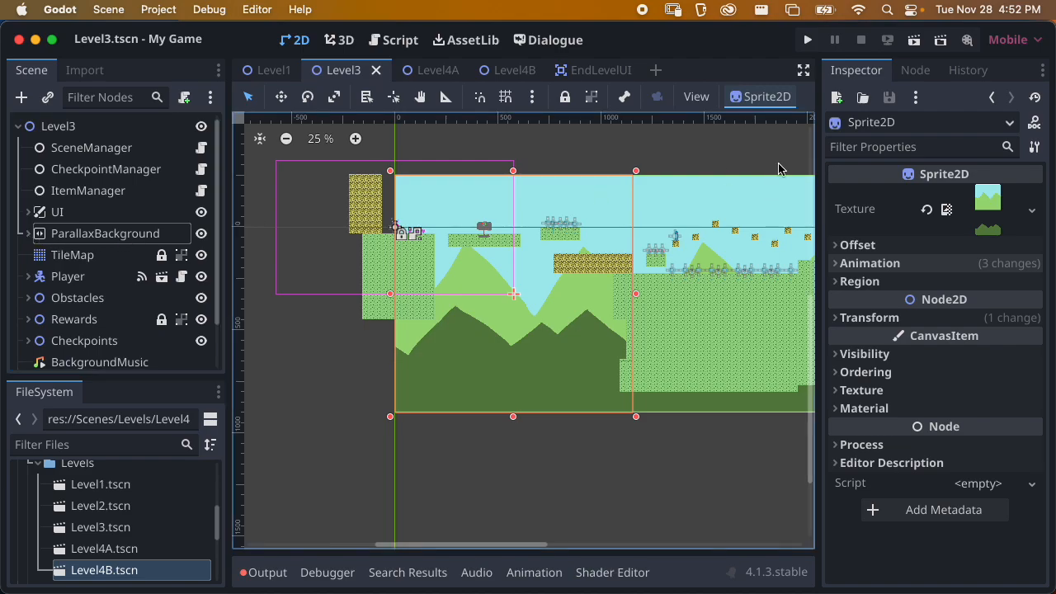